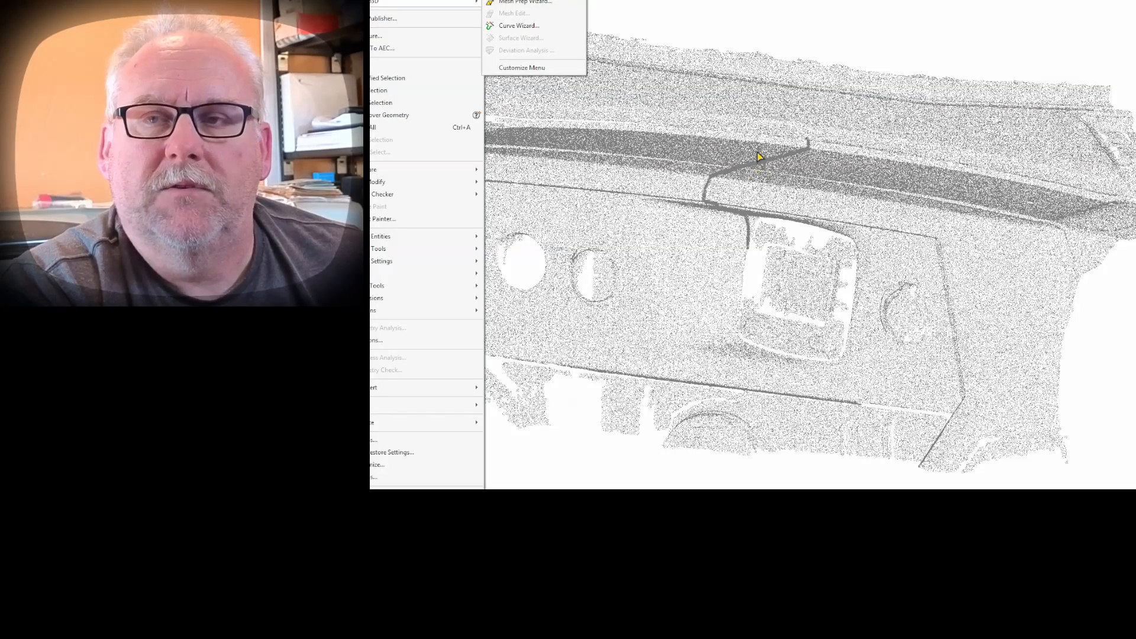
Step: Roll the feature history forward past 3DSketch5 and highlight that sketch against the scanned point cloud
{"action": "left_click", "coordinate": [717, 20]}
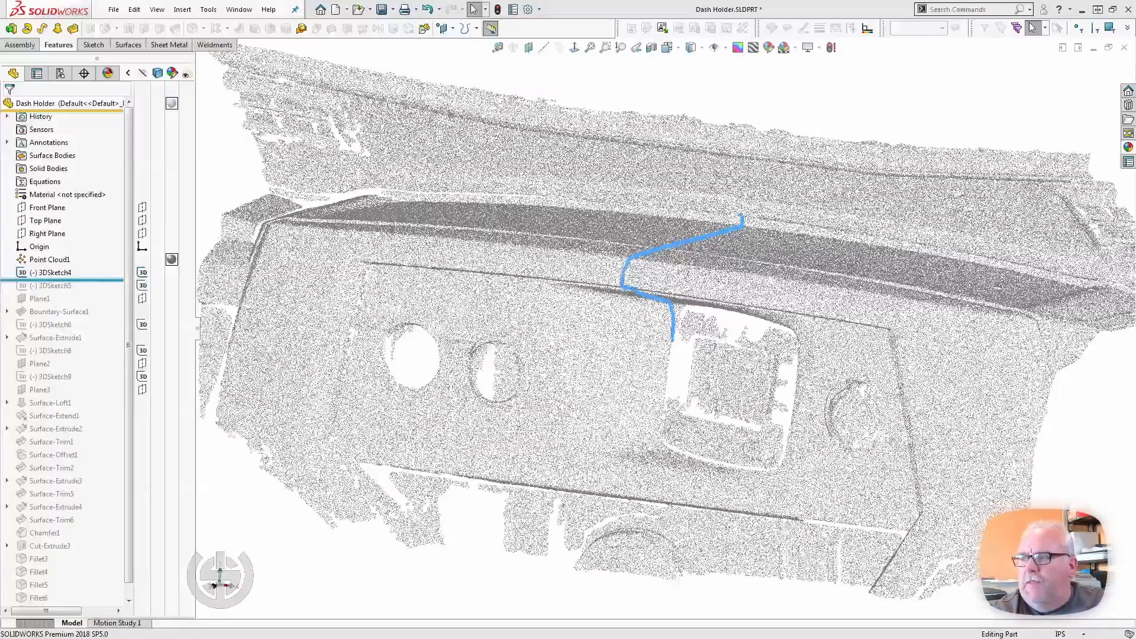
{"action": "left_click", "coordinate": [113, 279]}
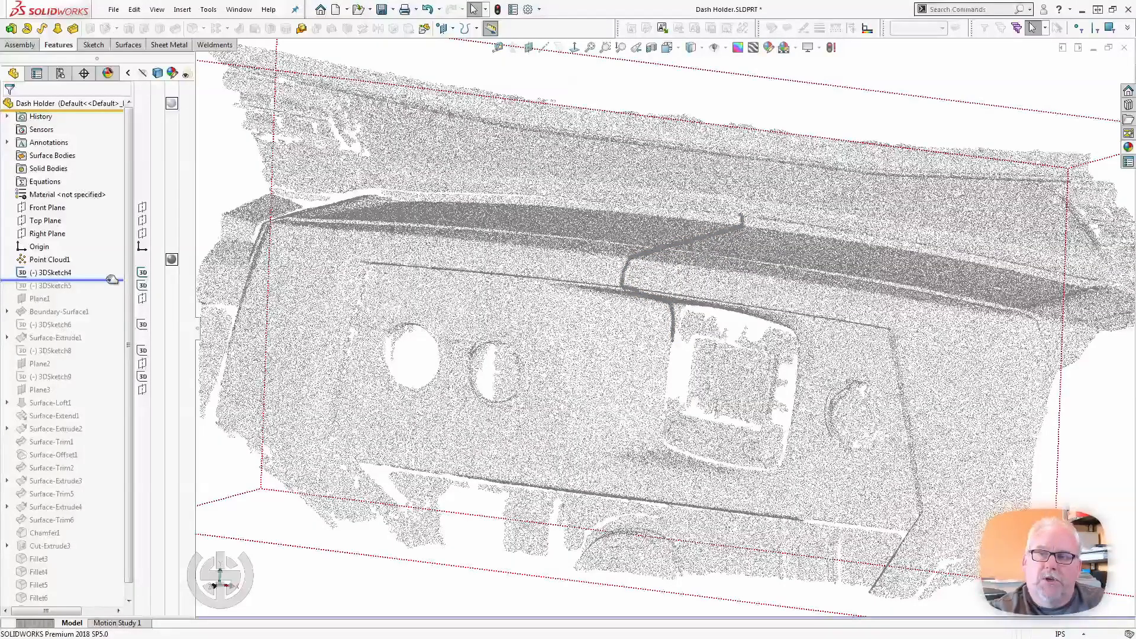
{"action": "left_click_drag", "start_coordinate": [112, 280], "coordinate": [84, 294]}
{"action": "left_click", "coordinate": [50, 286]}
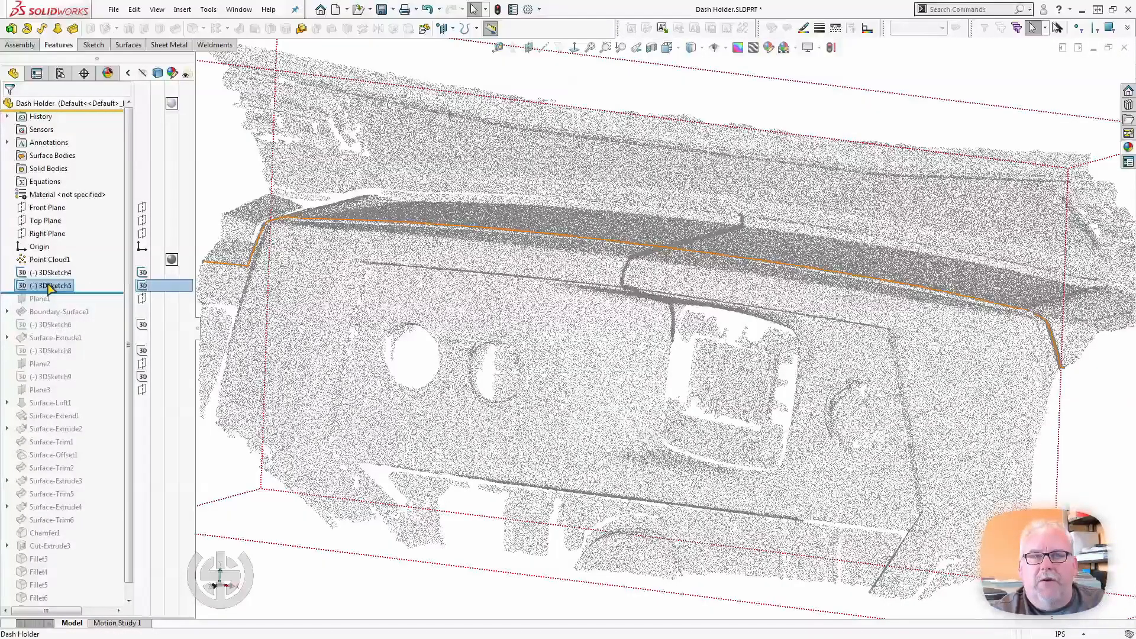
{"action": "middle_click_drag", "start_coordinate": [325, 318], "coordinate": [313, 334]}
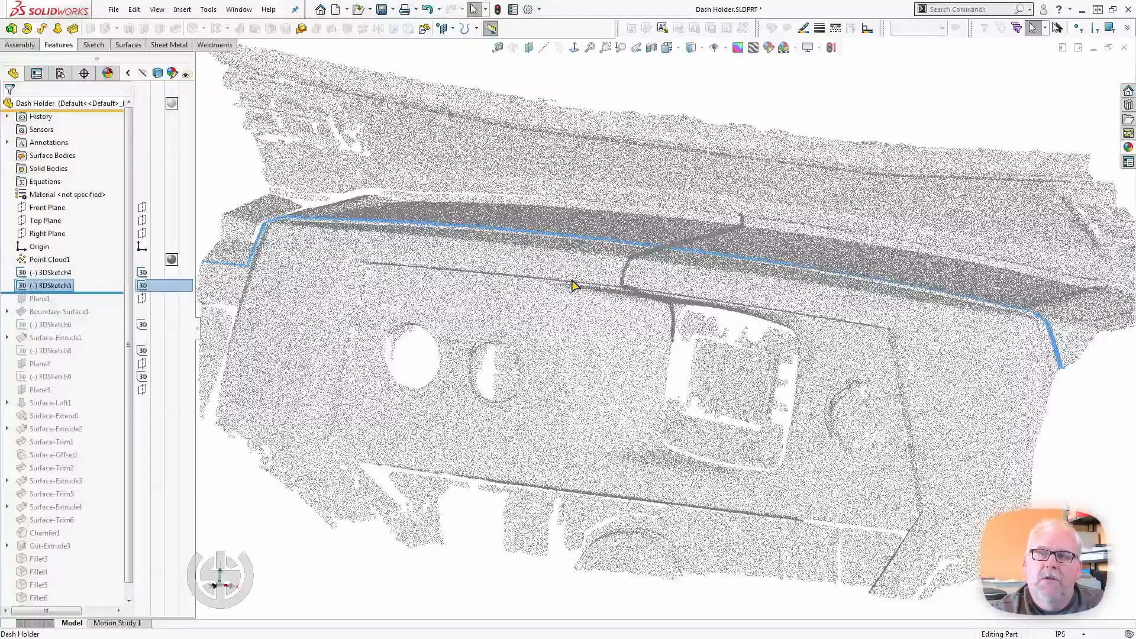
{"action": "middle_click_drag", "start_coordinate": [572, 286], "coordinate": [540, 278]}
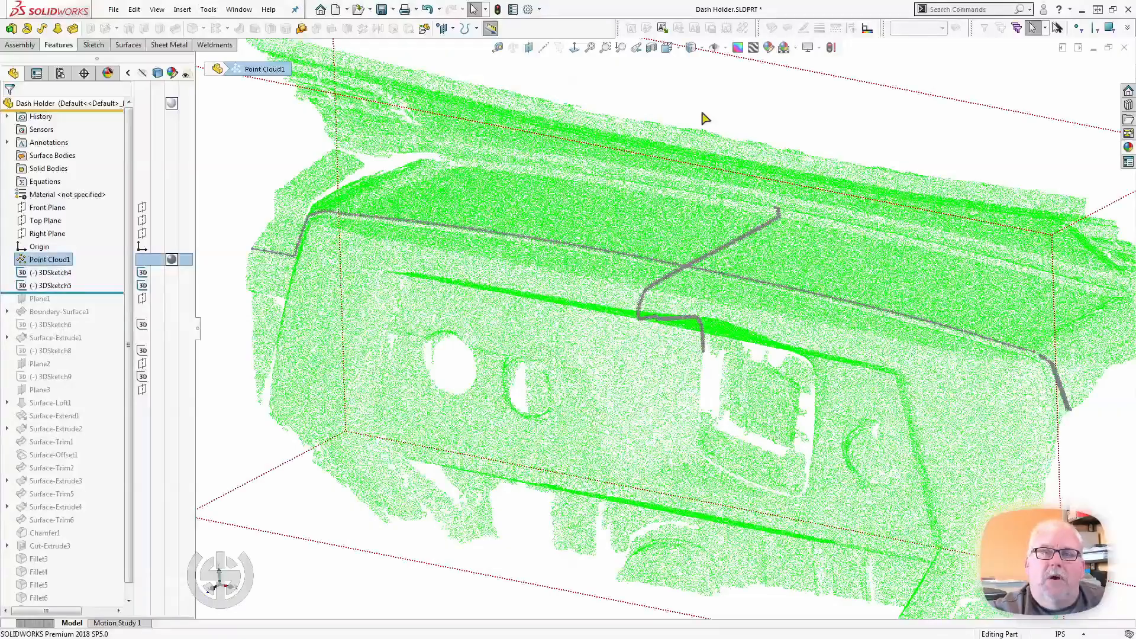
Step: Highlight Point Cloud1 to examine the scanned dash data
{"action": "key", "text": "Escape"}
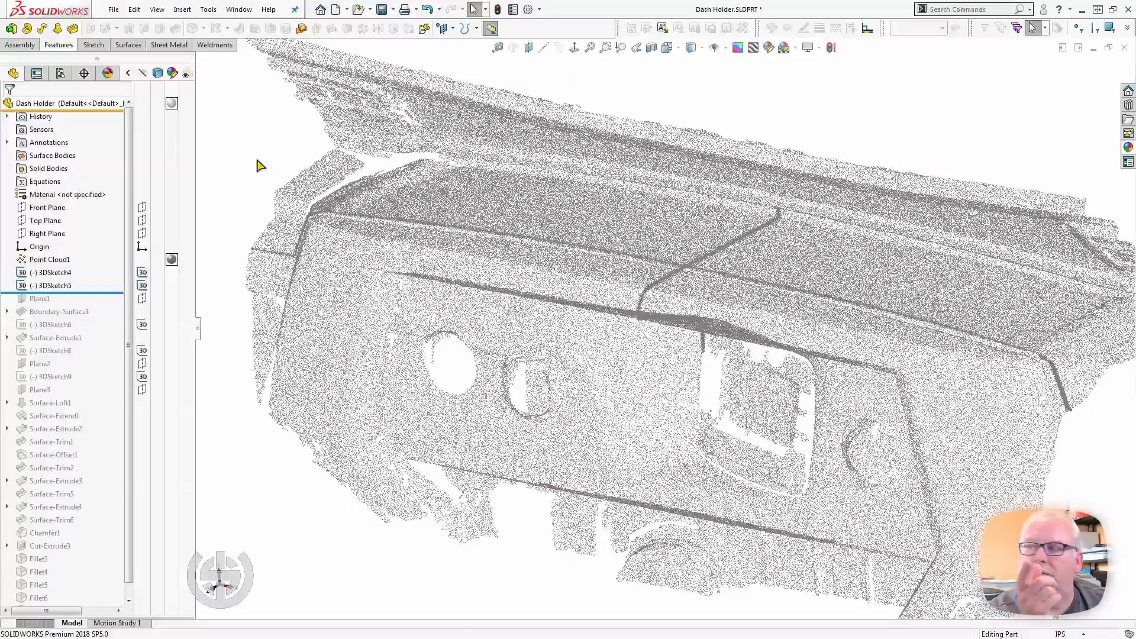
{"action": "left_click", "coordinate": [50, 259]}
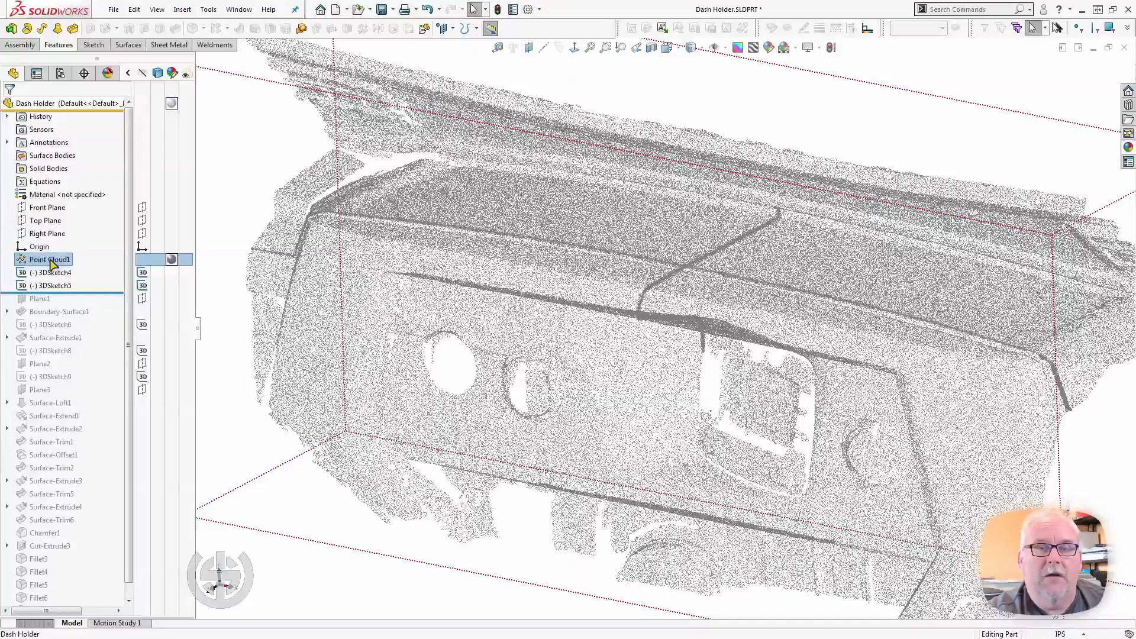
{"action": "left_click", "coordinate": [92, 262]}
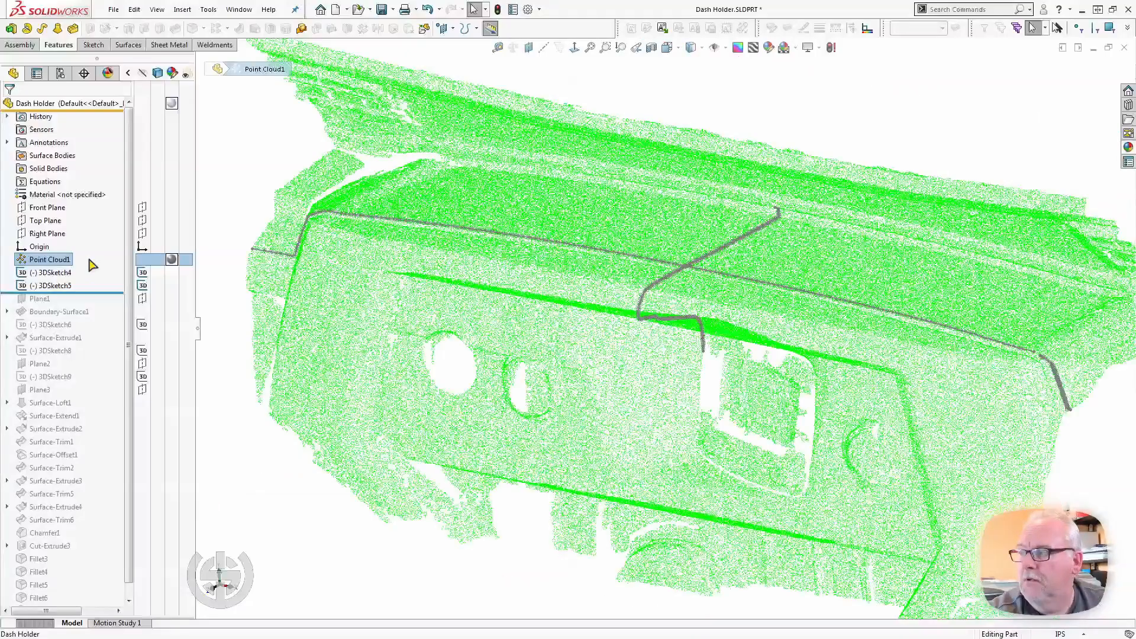
Step: Roll the feature history forward past Plane1 and highlight the plane against the whole scan
{"action": "left_click_drag", "start_coordinate": [98, 293], "coordinate": [93, 306]}
{"action": "left_click", "coordinate": [39, 300]}
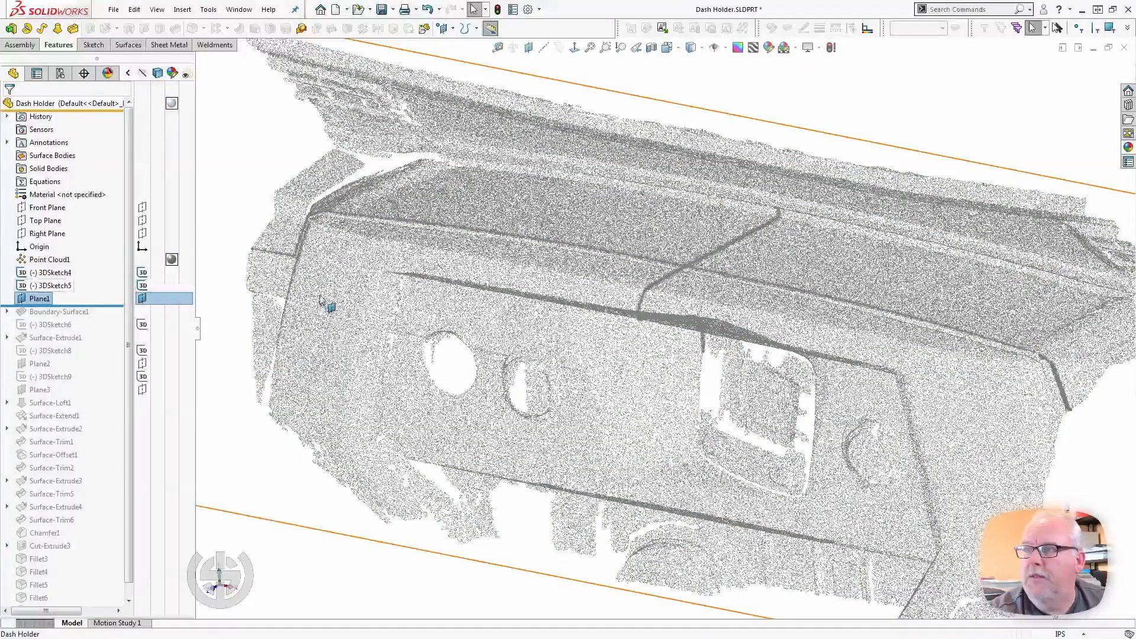
{"action": "scroll", "coordinate": [406, 331], "scroll_direction": "up", "scroll_amount": 3}
{"action": "middle_click_drag", "start_coordinate": [364, 349], "coordinate": [377, 348]}
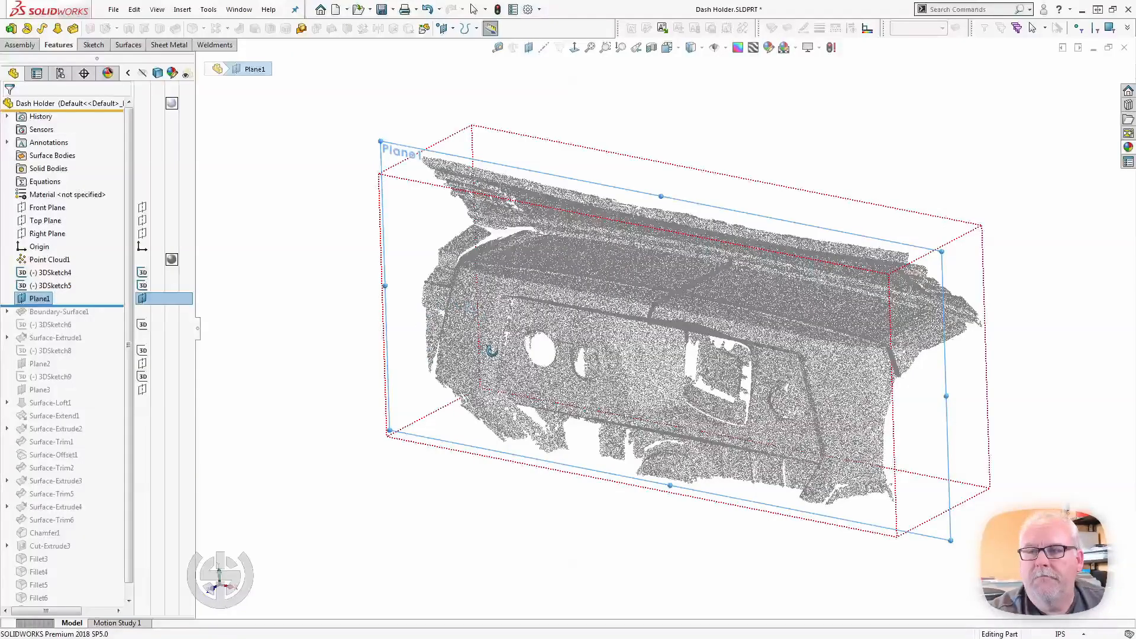
{"action": "key", "text": "Escape"}
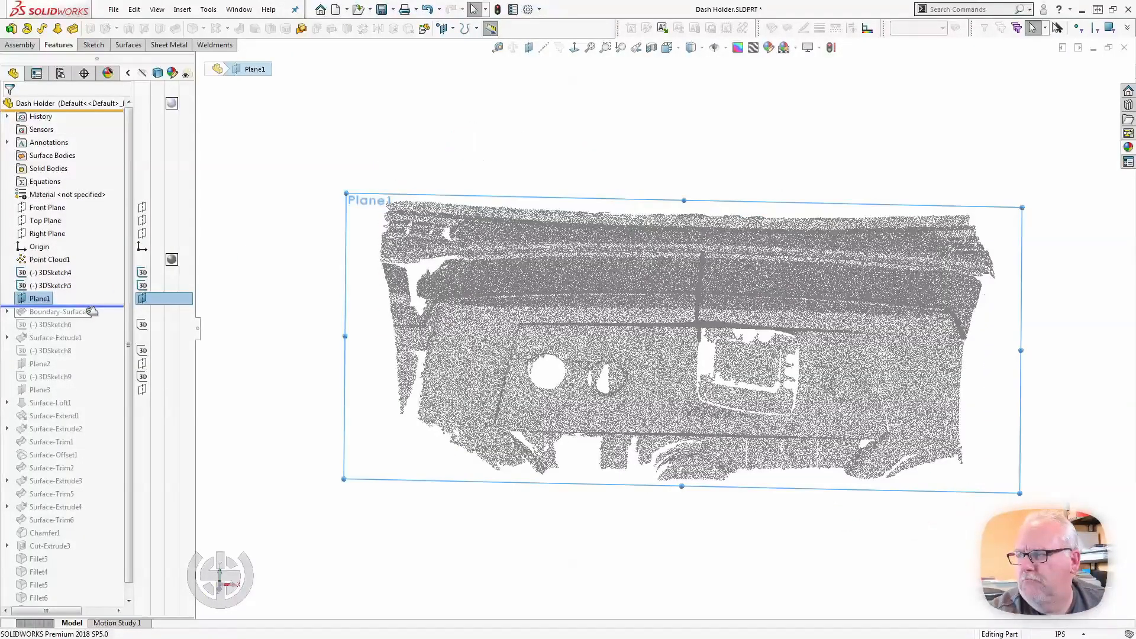
Step: Roll the feature history forward past Boundary-Surface1, expand it and highlight its Sketch3 profile
{"action": "left_click_drag", "start_coordinate": [91, 305], "coordinate": [89, 317]}
{"action": "left_click", "coordinate": [39, 299]}
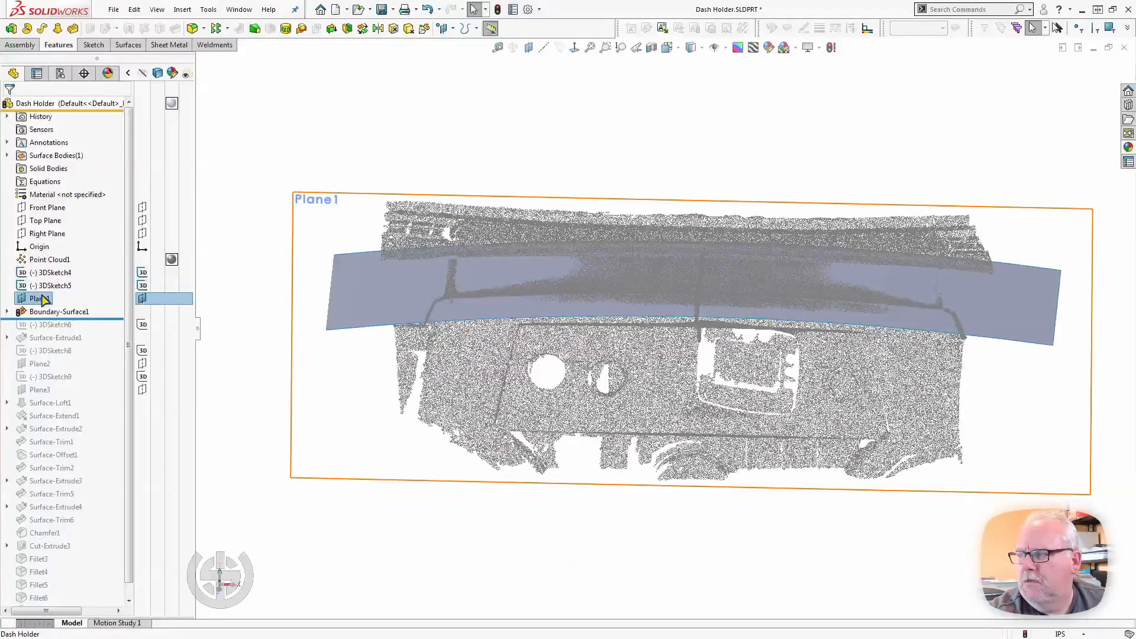
{"action": "left_click", "coordinate": [7, 311]}
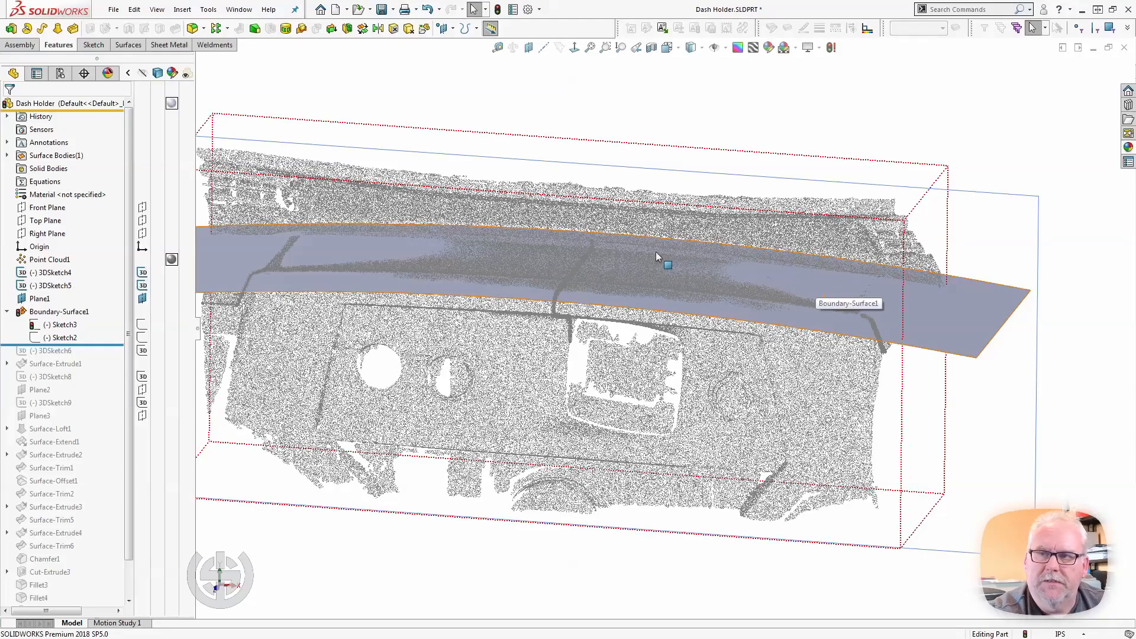
{"action": "left_click", "coordinate": [58, 323]}
{"action": "scroll", "coordinate": [487, 263], "scroll_direction": "down", "scroll_amount": 4}
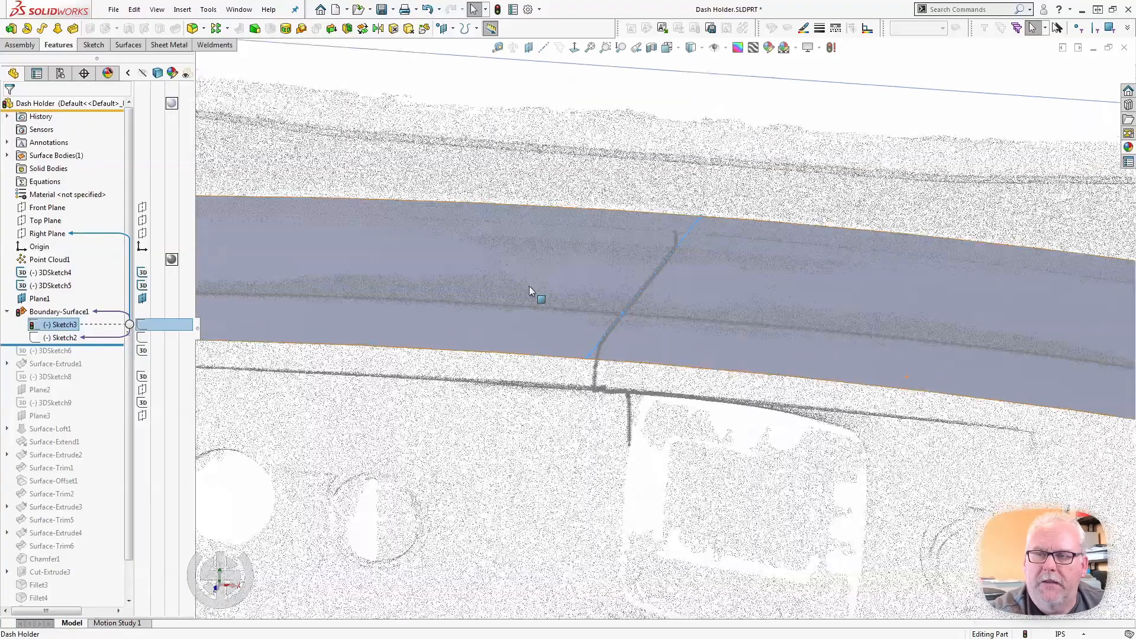
{"action": "mouse_move", "coordinate": [530, 286]}
{"action": "middle_mouse_down"}
{"action": "mouse_move", "coordinate": [477, 240]}
{"action": "mouse_move", "coordinate": [469, 259]}
{"action": "middle_mouse_up"}
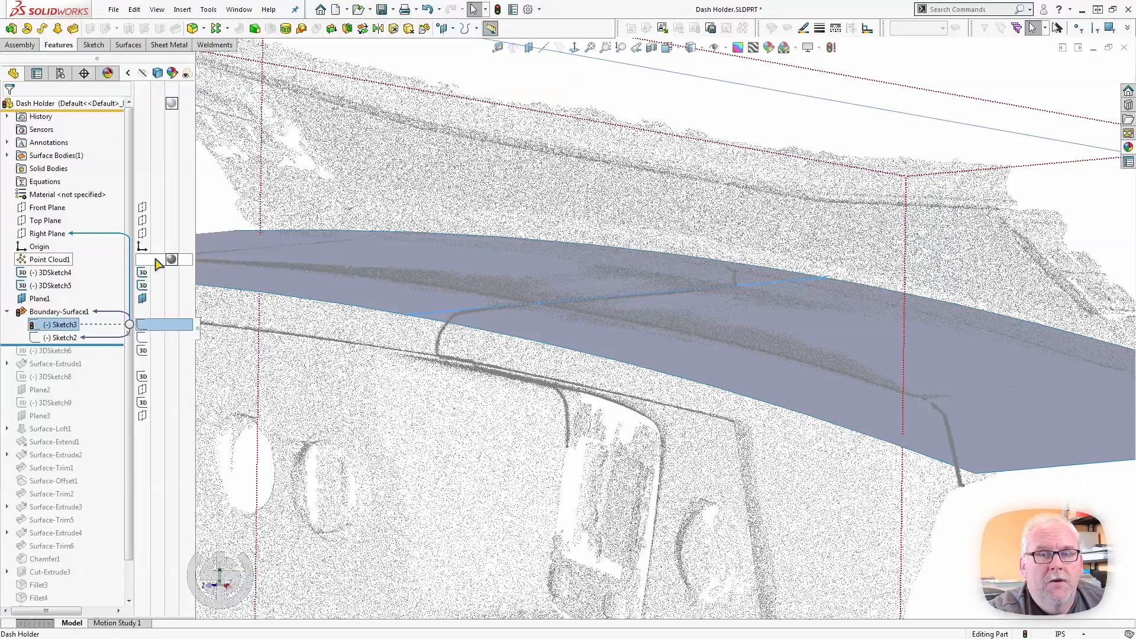
Step: Hide Point Cloud1 so only the boundary surface and section sketches are displayed
{"action": "right_click", "coordinate": [42, 260]}
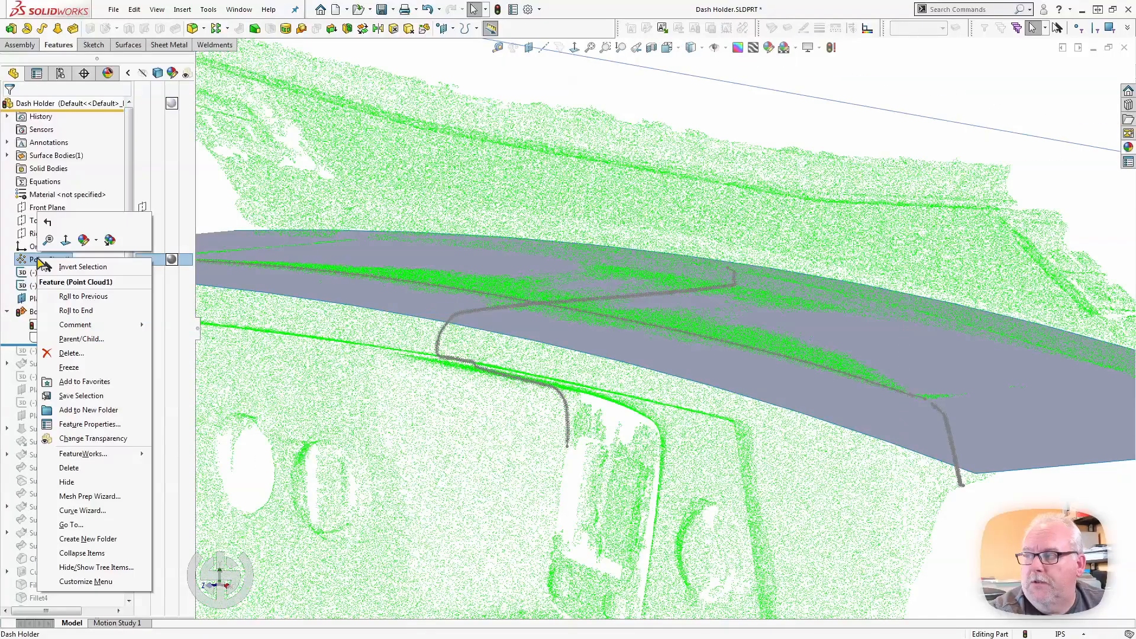
{"action": "left_click", "coordinate": [67, 482]}
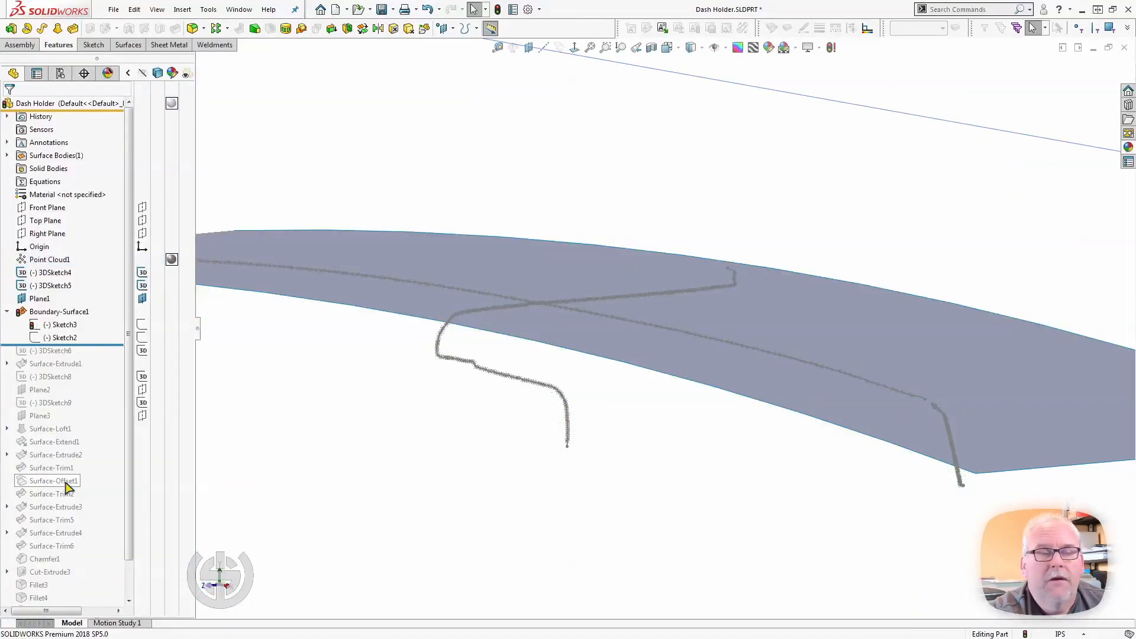
{"action": "mouse_move", "coordinate": [67, 487]}
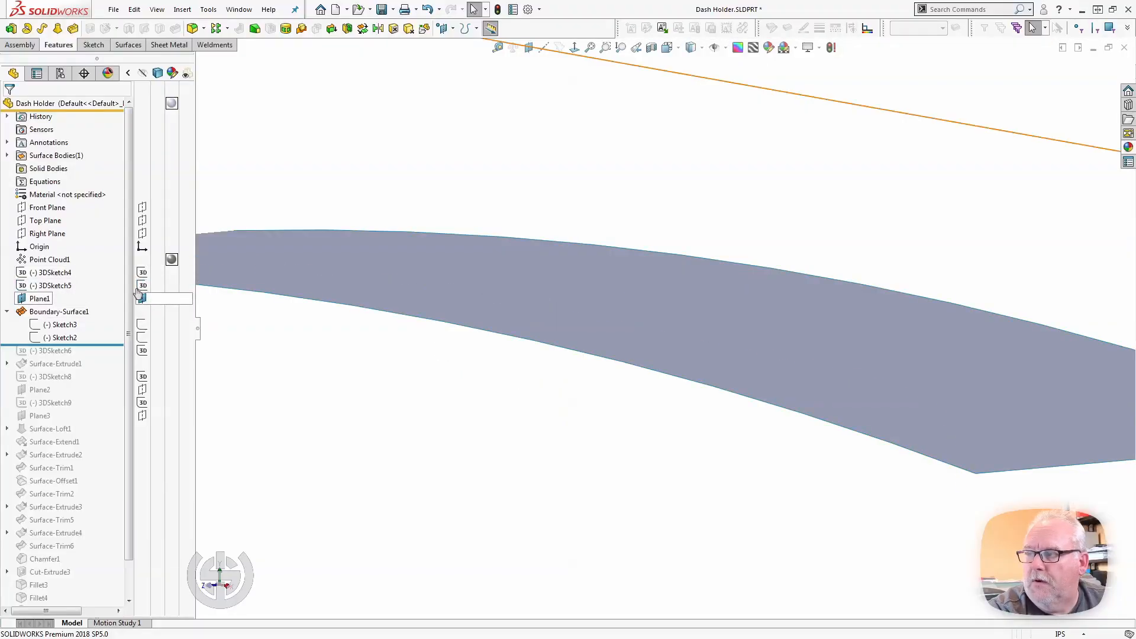
Step: Examine how Sketch3 and Sketch2 define Boundary-Surface1 by highlighting each sketch on the full surface
{"action": "left_click", "coordinate": [59, 326]}
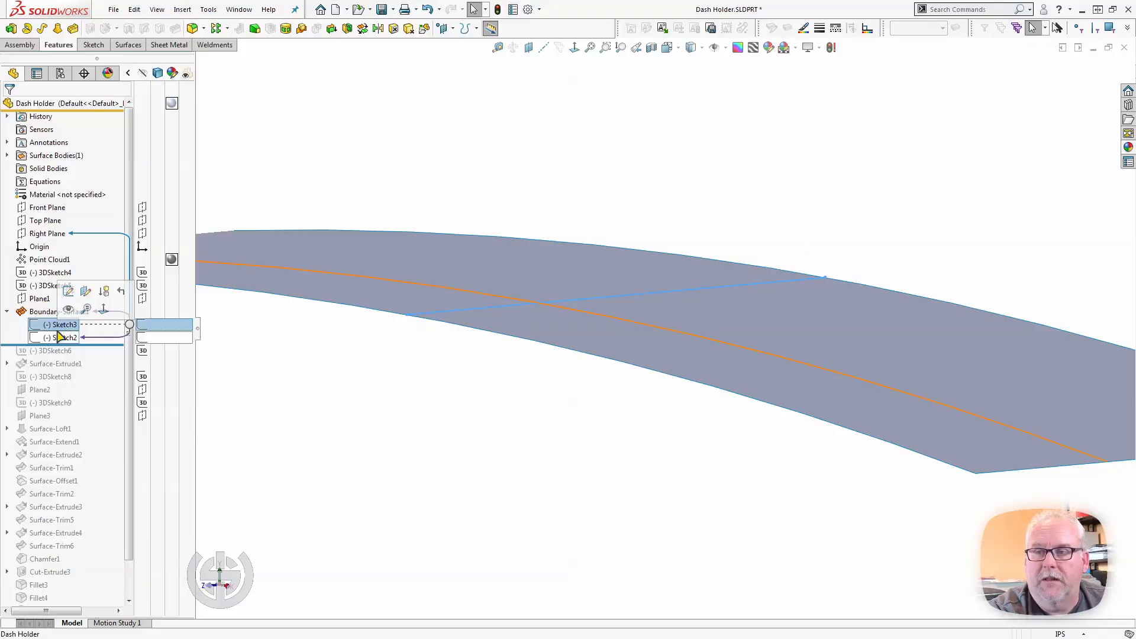
{"action": "left_click", "coordinate": [52, 338]}
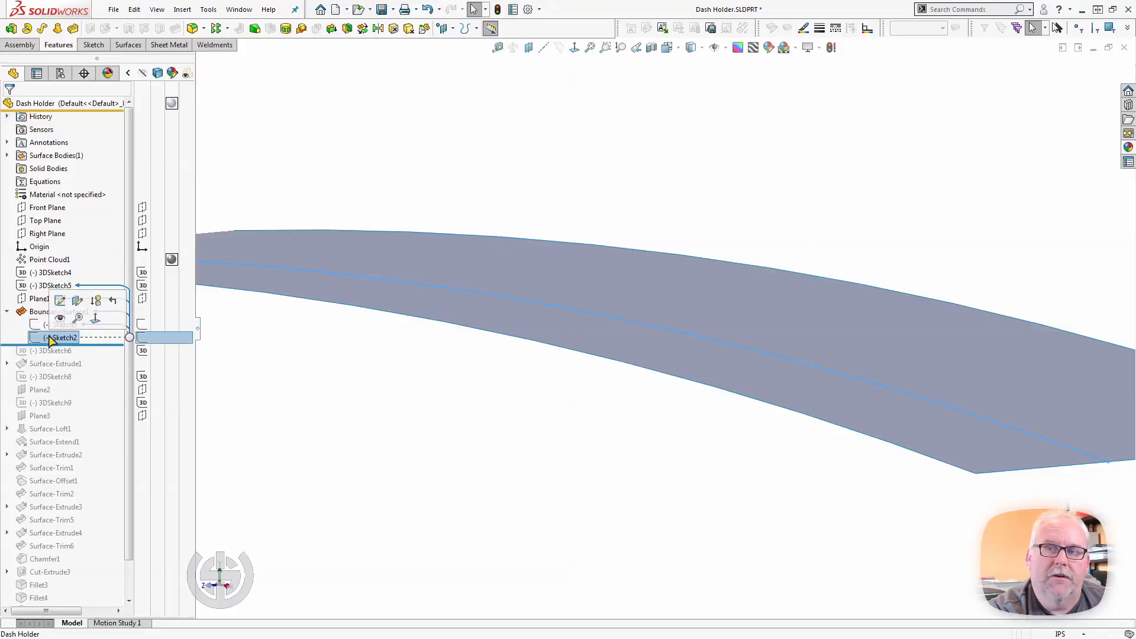
{"action": "scroll", "coordinate": [553, 329], "scroll_direction": "down", "scroll_amount": 5}
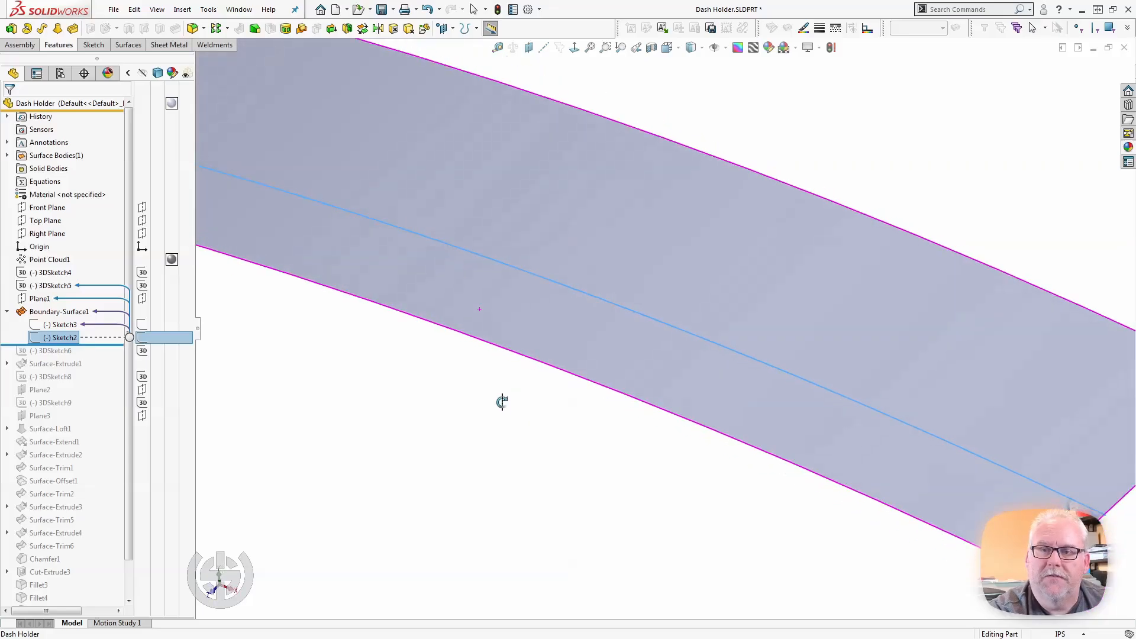
{"action": "key", "text": "f"}
{"action": "middle_click_drag", "start_coordinate": [494, 393], "coordinate": [495, 363]}
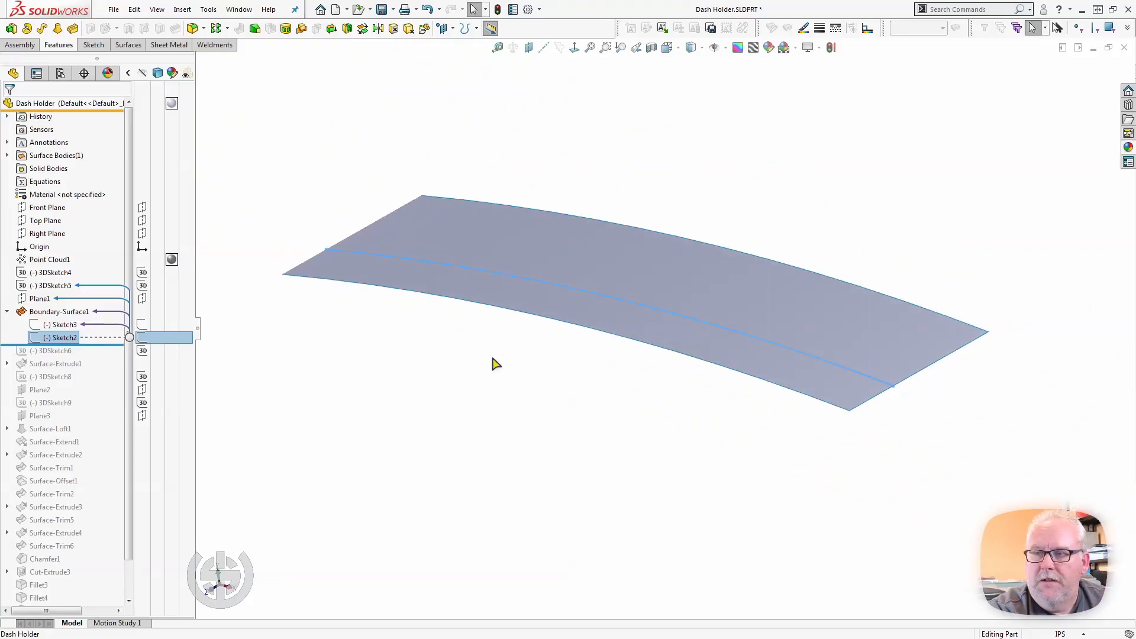
{"action": "left_click", "coordinate": [62, 325]}
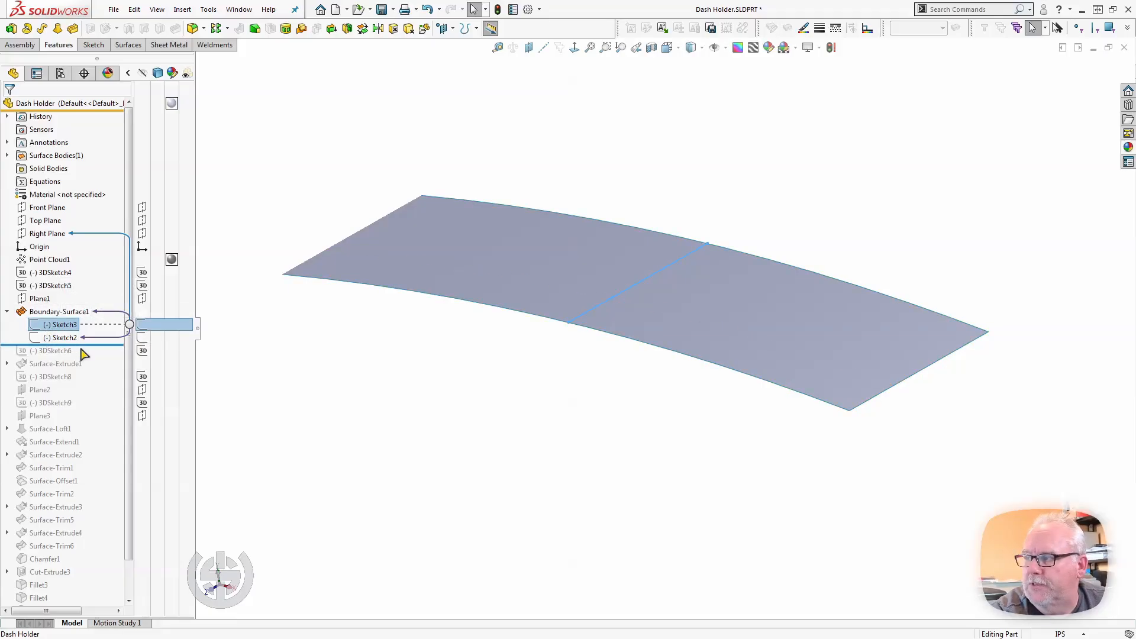
Step: Roll the feature history forward past 3DSketch6 and show Point Cloud1 again
{"action": "left_click_drag", "start_coordinate": [92, 345], "coordinate": [94, 355]}
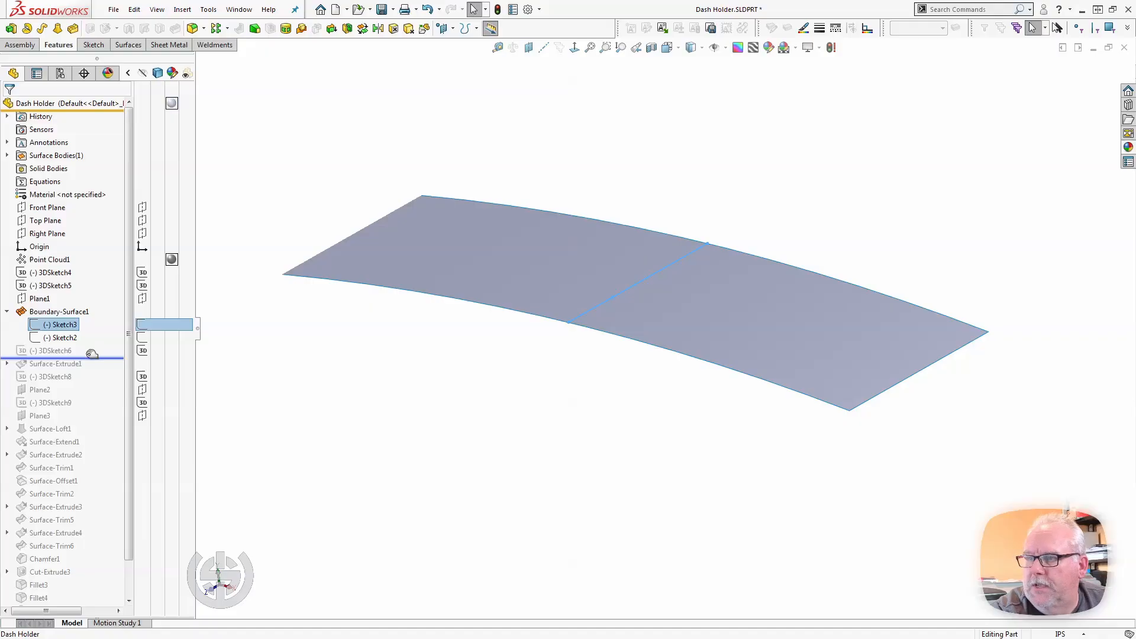
{"action": "right_click", "coordinate": [45, 260]}
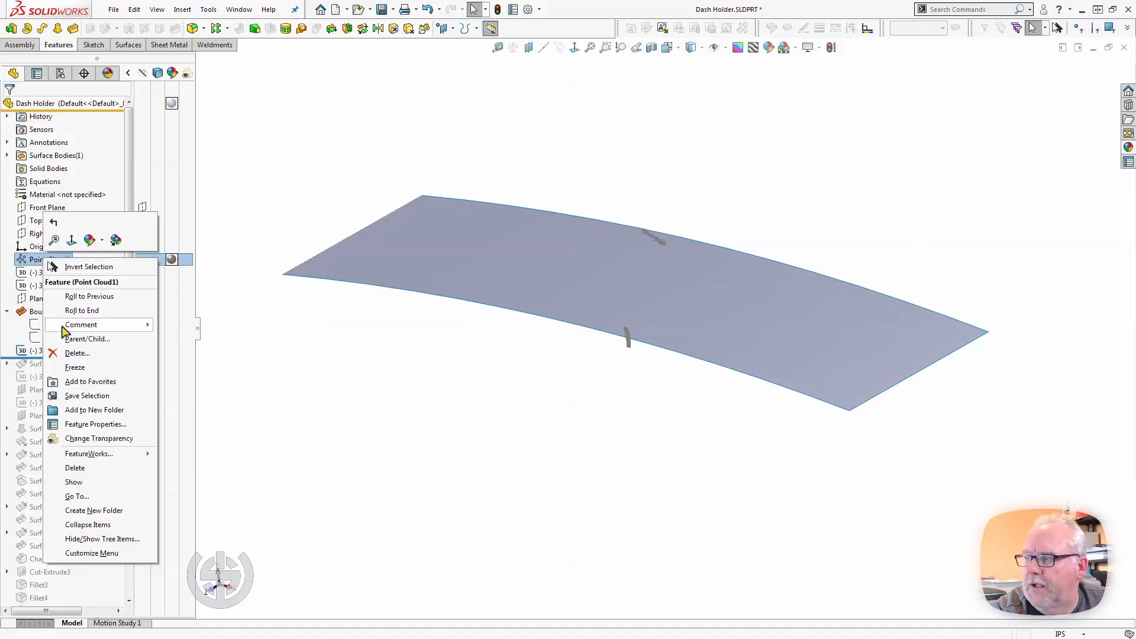
{"action": "left_click", "coordinate": [73, 482]}
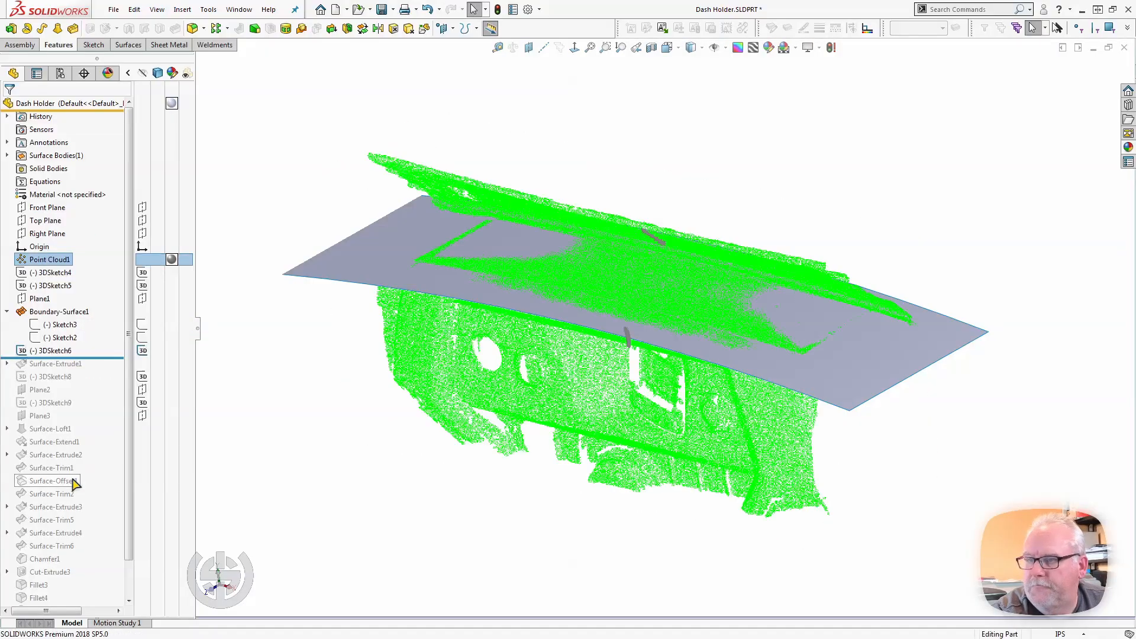
{"action": "middle_click_drag", "start_coordinate": [566, 155], "coordinate": [578, 144]}
{"action": "key", "text": "Escape"}
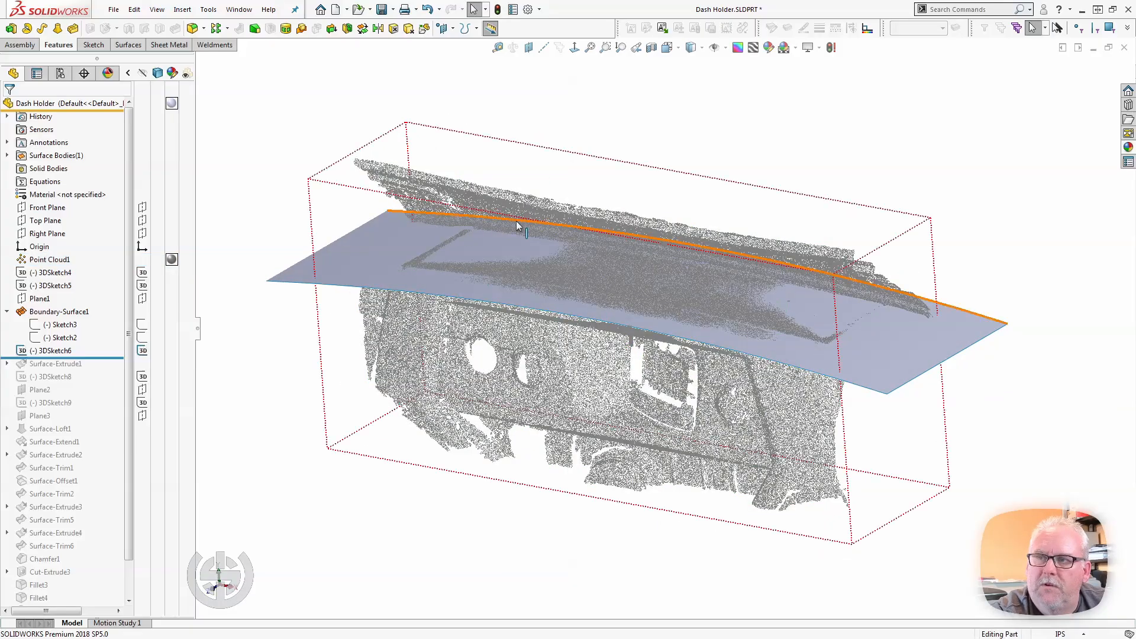
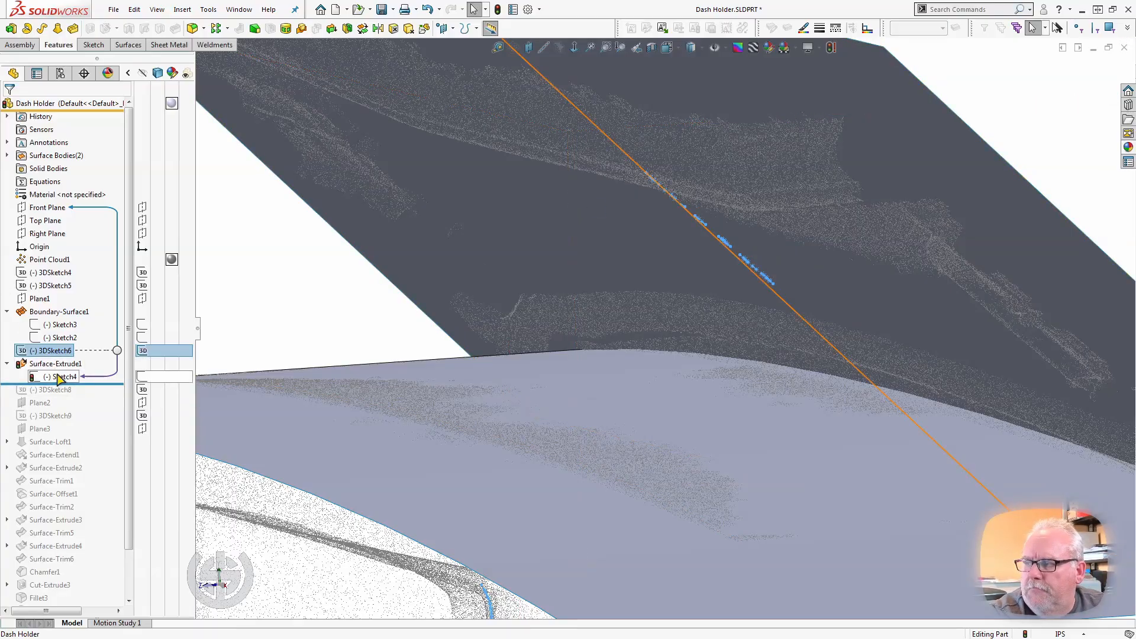
Step: Examine how the angled Surface-Extrude1 fits the upper part of the point cloud
{"action": "left_click", "coordinate": [58, 366]}
{"action": "scroll", "coordinate": [595, 264], "scroll_direction": "up", "scroll_amount": 6}
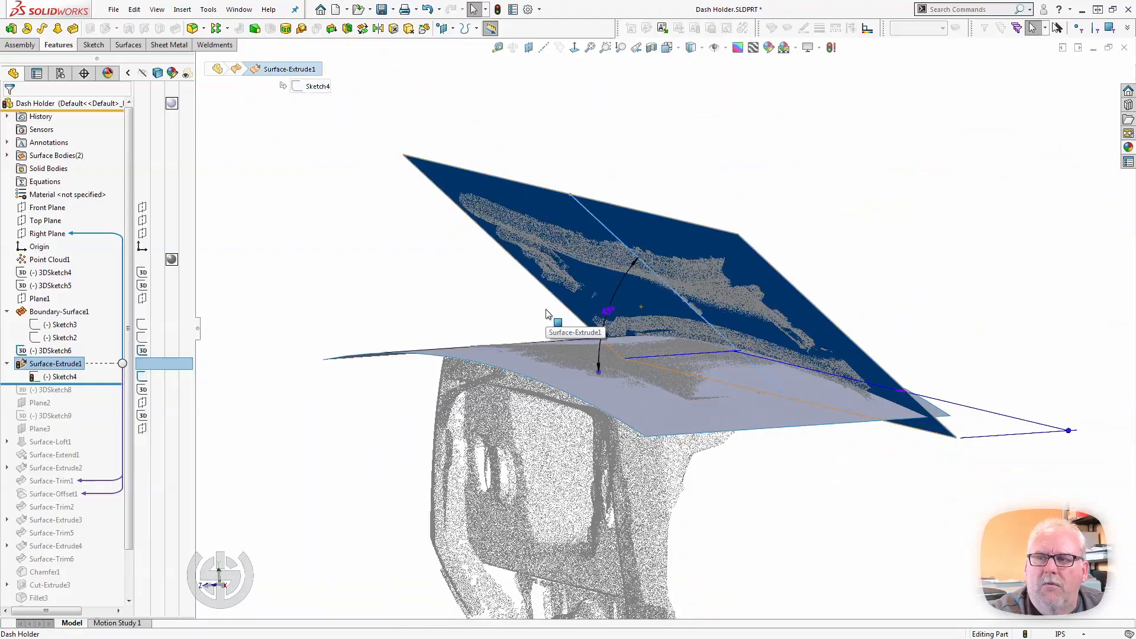
{"action": "left_click", "coordinate": [437, 324]}
{"action": "middle_click_drag", "start_coordinate": [447, 325], "coordinate": [488, 321]}
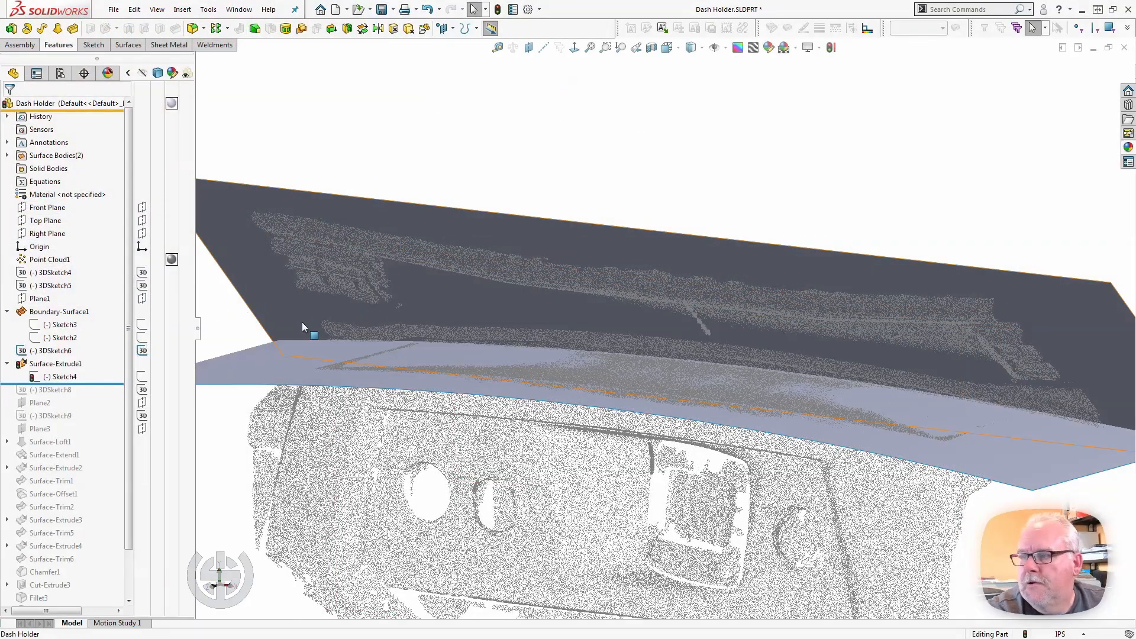
{"action": "middle_click_drag", "start_coordinate": [522, 308], "coordinate": [507, 314]}
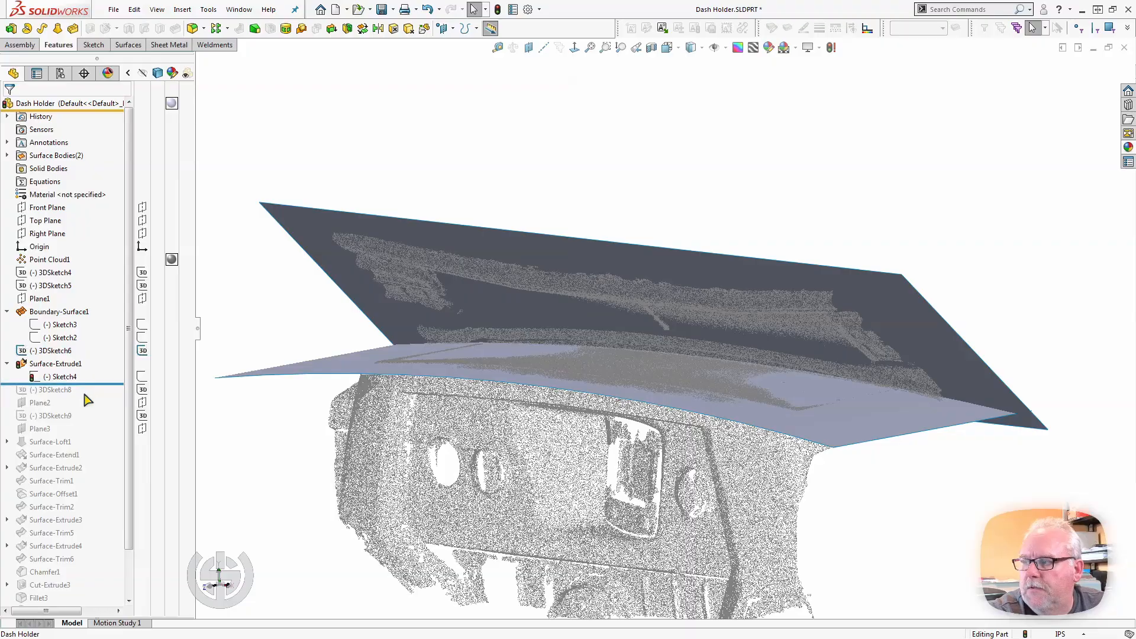
Step: Roll the feature history forward past 3DSketch8, highlight that section sketch, and continue rolling forward past Plane3
{"action": "left_click_drag", "start_coordinate": [84, 384], "coordinate": [62, 395]}
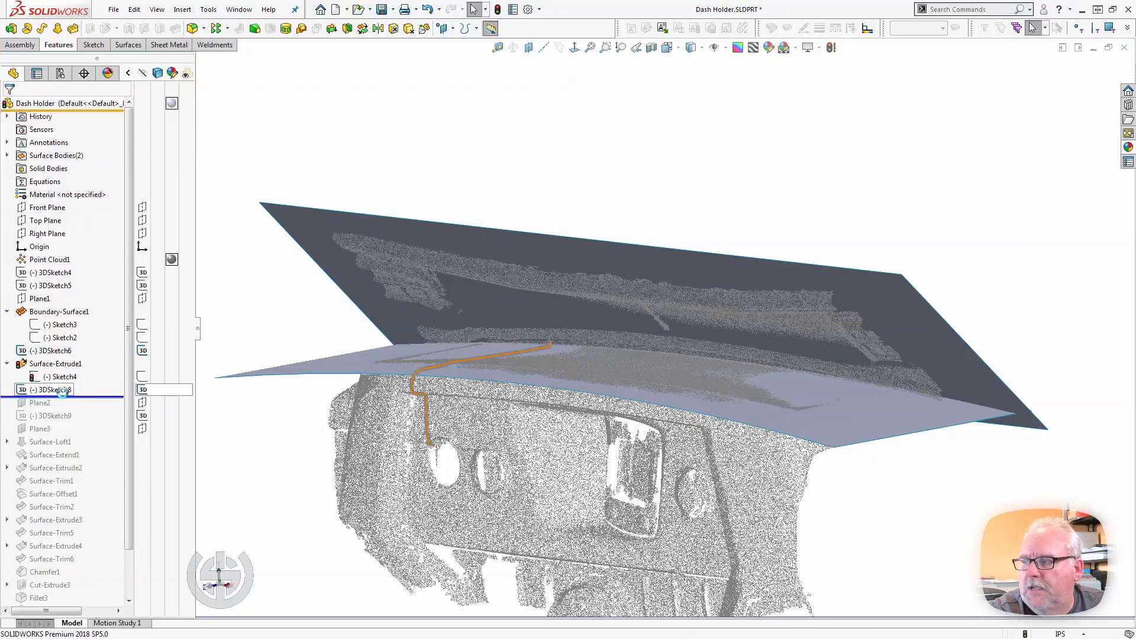
{"action": "left_click", "coordinate": [62, 390]}
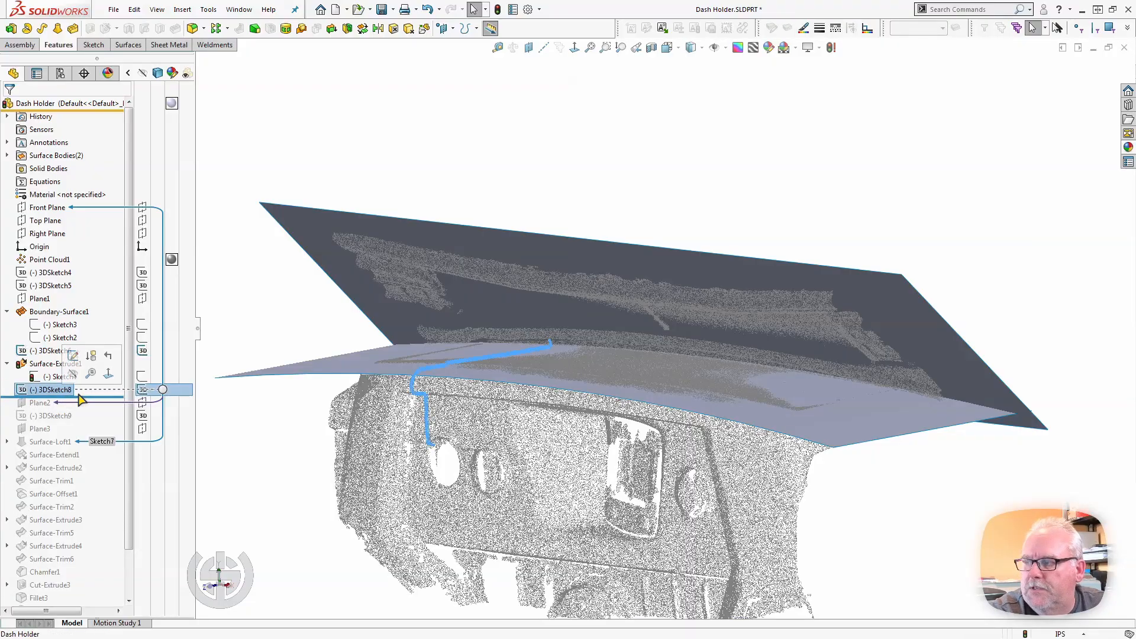
{"action": "left_click", "coordinate": [84, 399]}
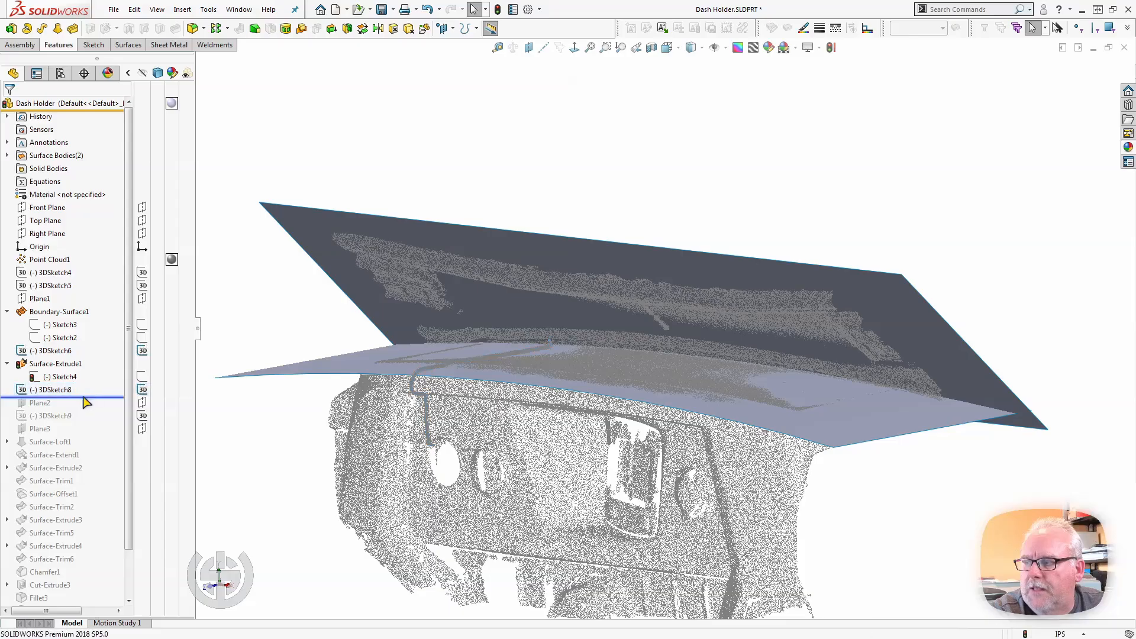
{"action": "left_click_drag", "start_coordinate": [90, 397], "coordinate": [93, 433]}
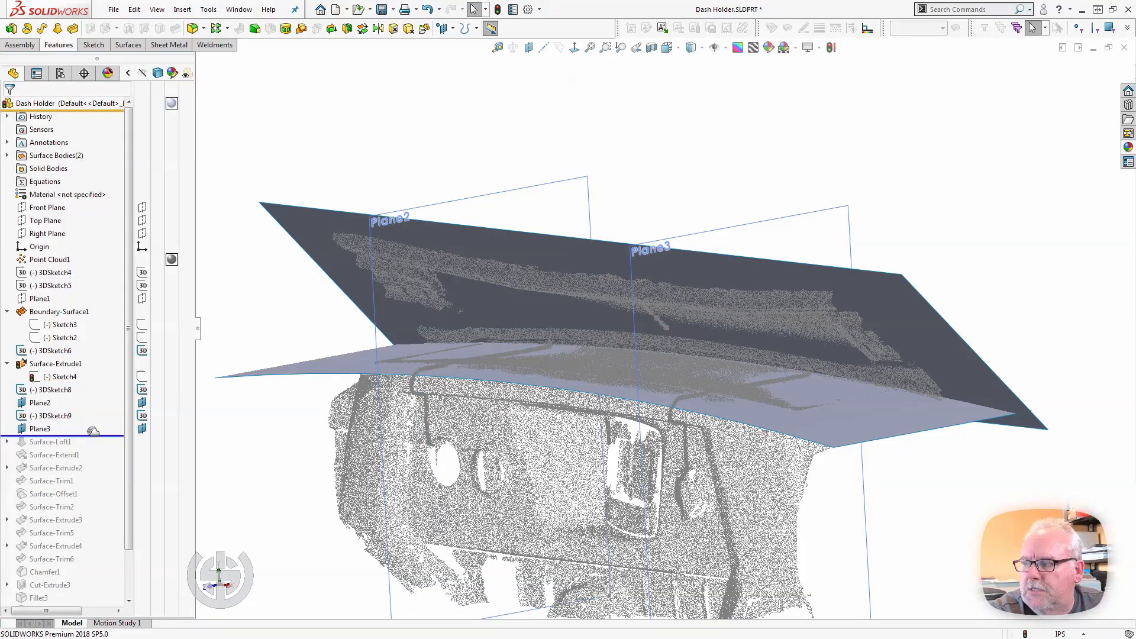
Step: Highlight the section sketches 3DSketch9 and 3DSketch8 and examine how they follow the scanned point cloud
{"action": "left_click", "coordinate": [55, 415]}
{"action": "left_click", "coordinate": [49, 391]}
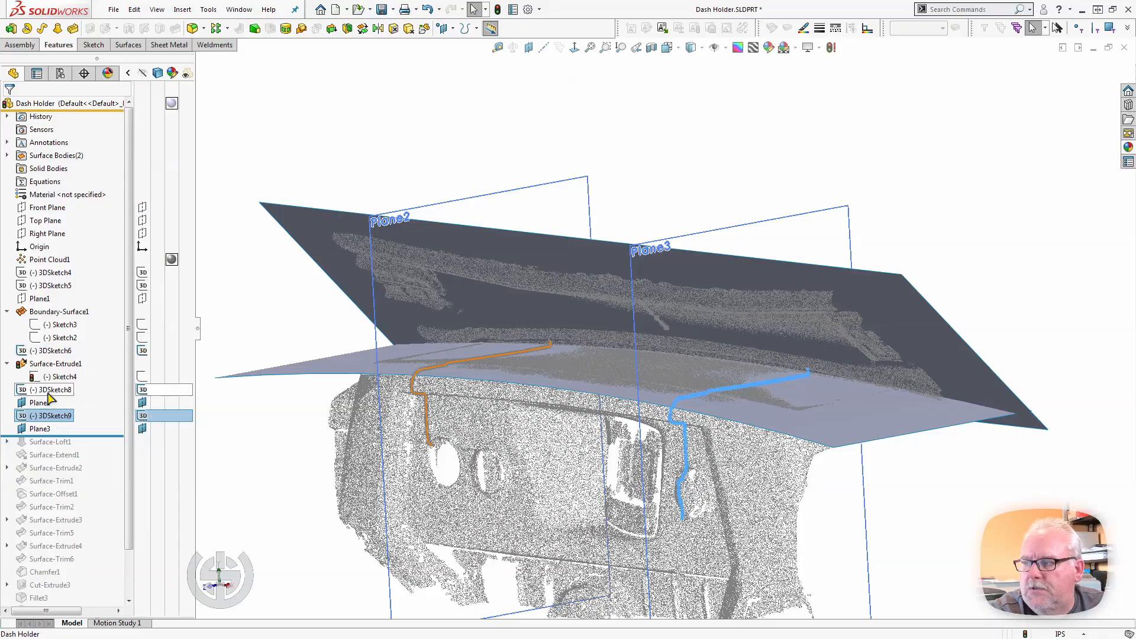
{"action": "middle_click_drag", "start_coordinate": [485, 266], "coordinate": [479, 119]}
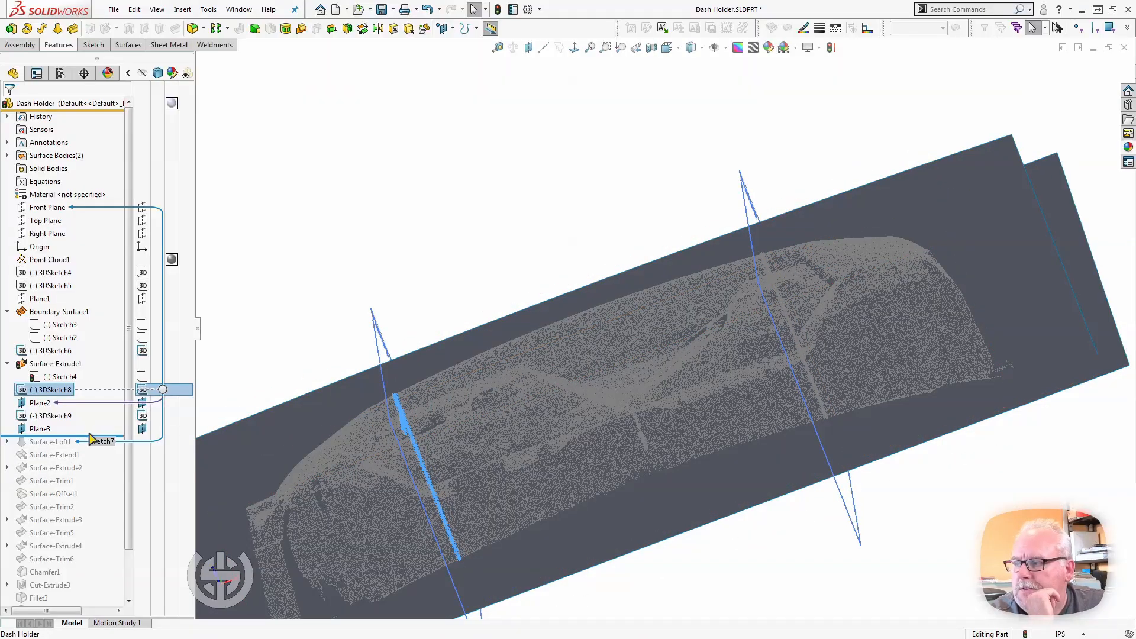
Step: Roll the feature history forward past Surface-Loft1, expand the loft, and highlight its profile Sketch7 on the model
{"action": "left_click_drag", "start_coordinate": [92, 436], "coordinate": [90, 448]}
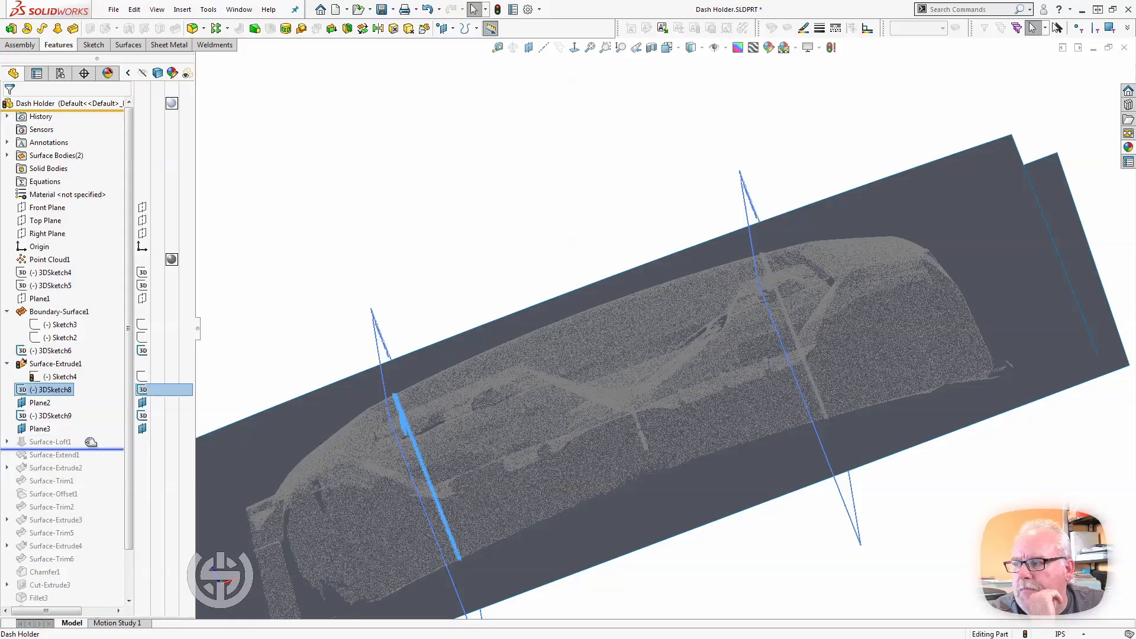
{"action": "left_click", "coordinate": [7, 441]}
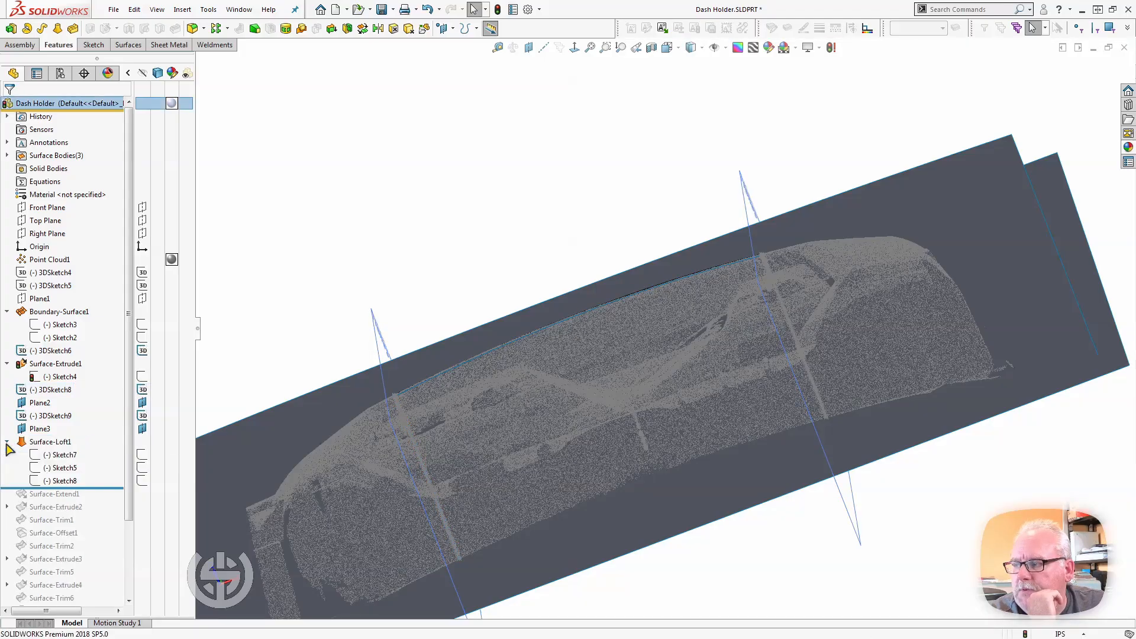
{"action": "left_click", "coordinate": [61, 456]}
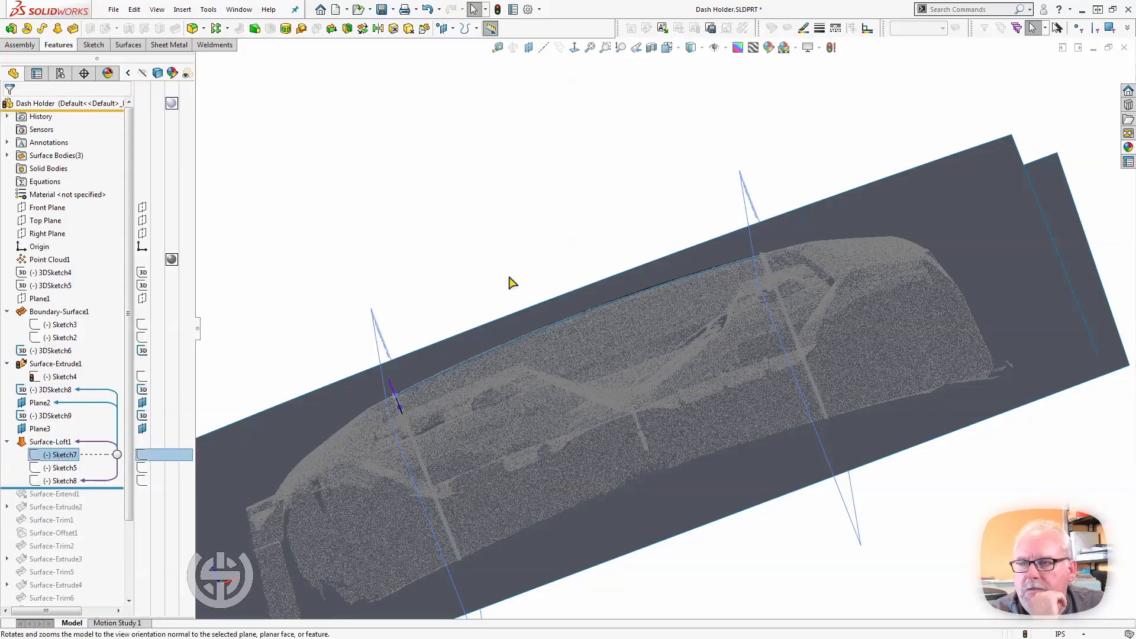
{"action": "middle_click_drag", "start_coordinate": [513, 282], "coordinate": [528, 510]}
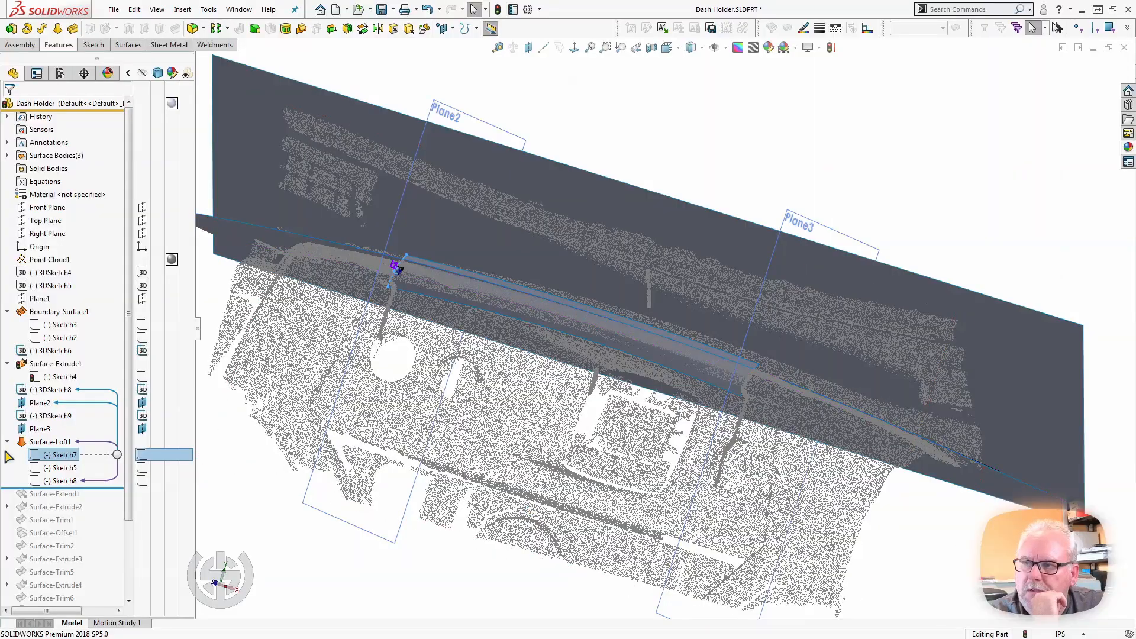
Step: Examine how the loft's middle profile Sketch5 relates to the section sketch 3DSketch4
{"action": "left_click", "coordinate": [64, 468]}
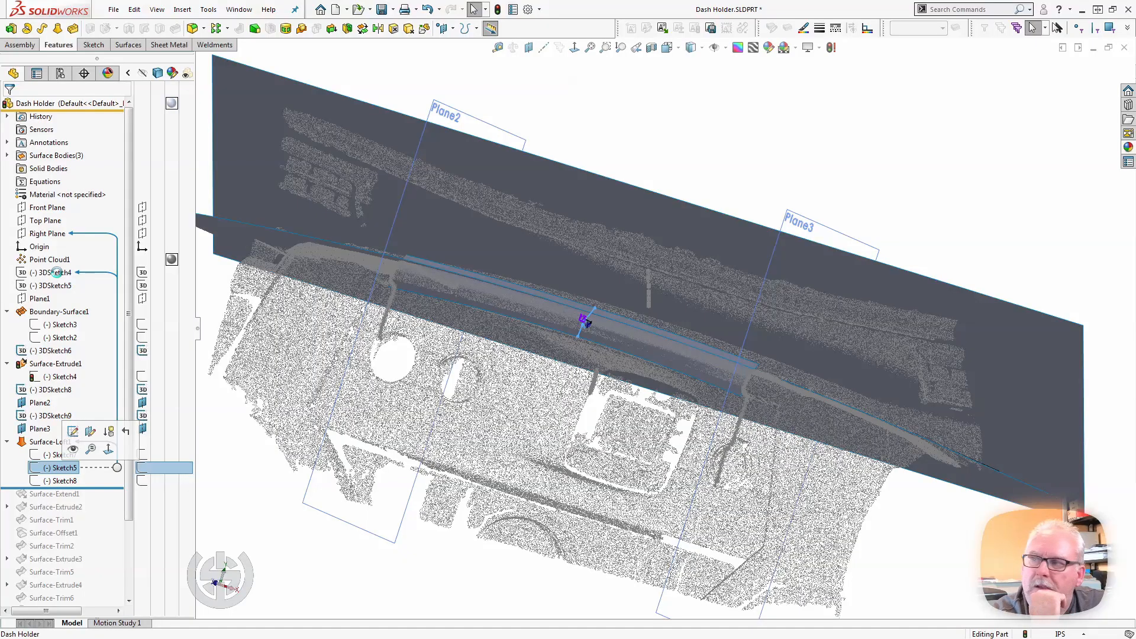
{"action": "left_click", "coordinate": [56, 272]}
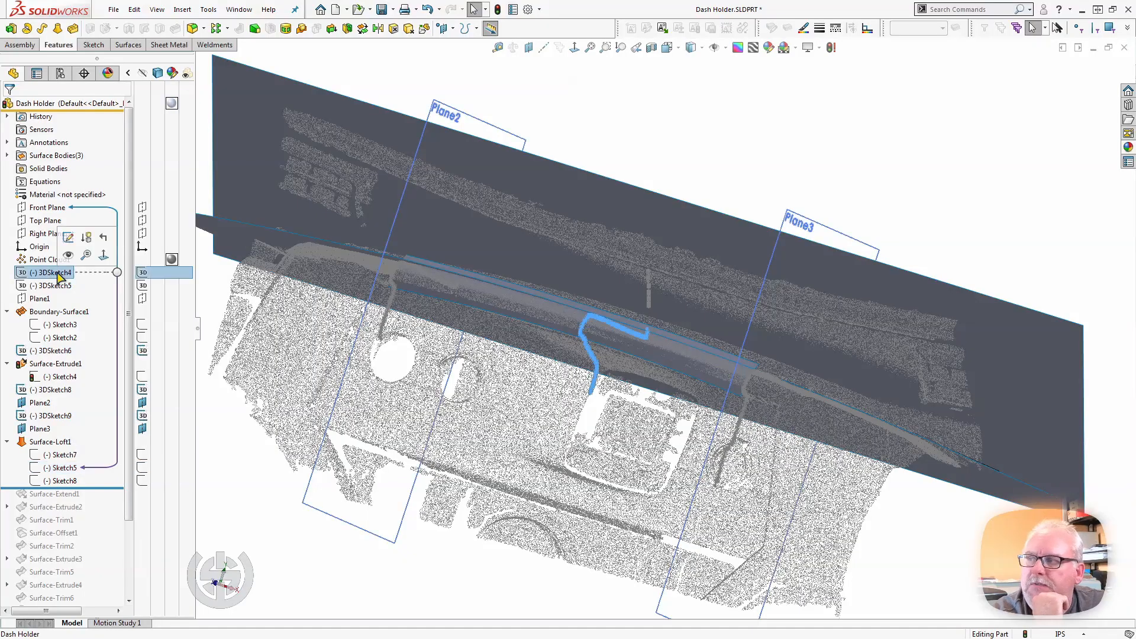
{"action": "middle_click_drag", "start_coordinate": [349, 246], "coordinate": [667, 351]}
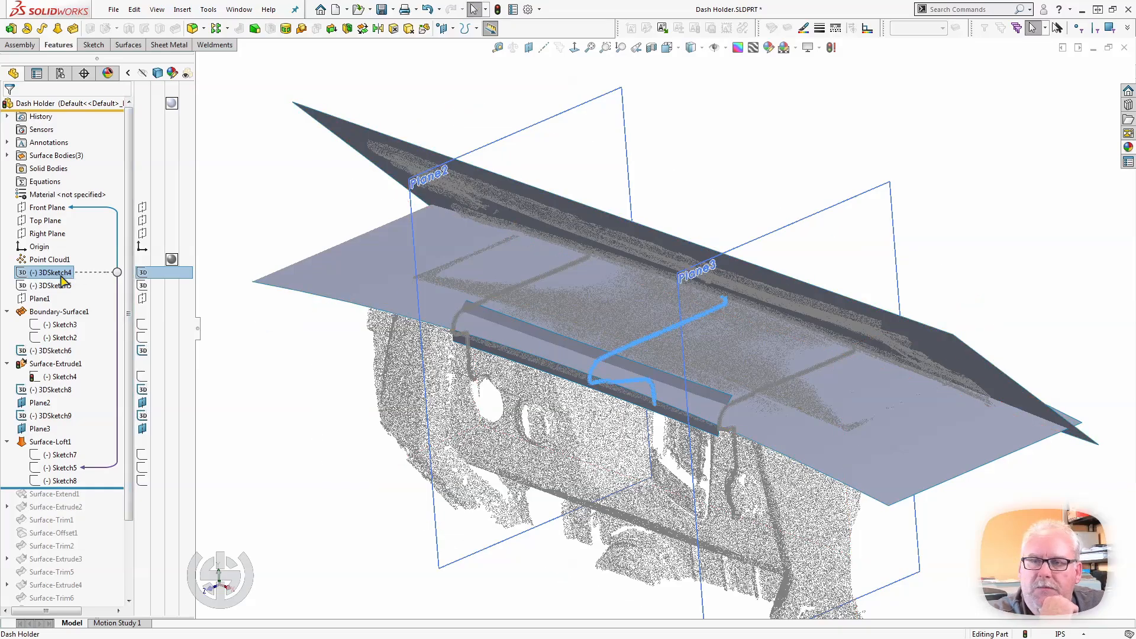
{"action": "left_click", "coordinate": [64, 468]}
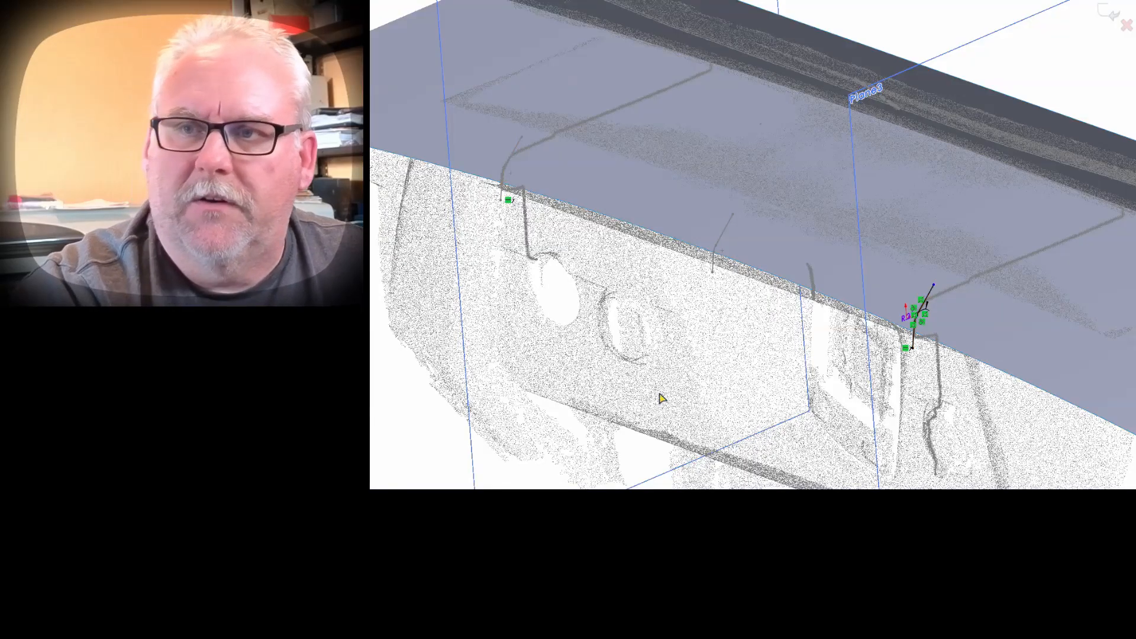
{"action": "left_click", "coordinate": [725, 232]}
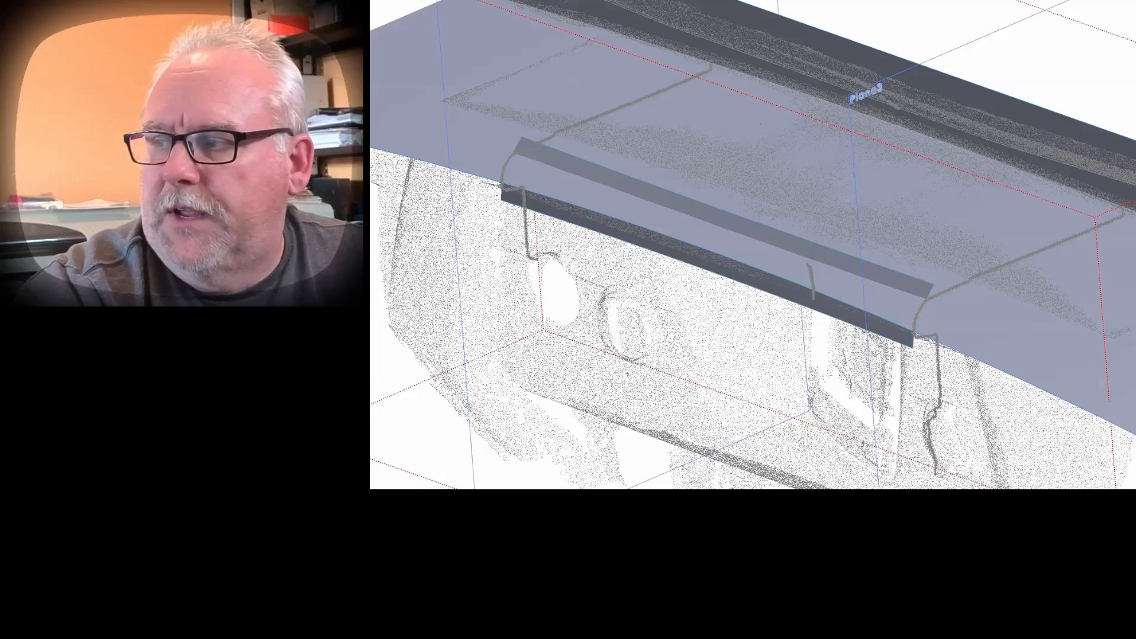
Step: Roll the feature history forward past Surface-Extend1, and open Surface-Extrude2's Sketch9 in a view normal to its plane
{"action": "scroll", "coordinate": [642, 215], "scroll_direction": "up", "scroll_amount": 2}
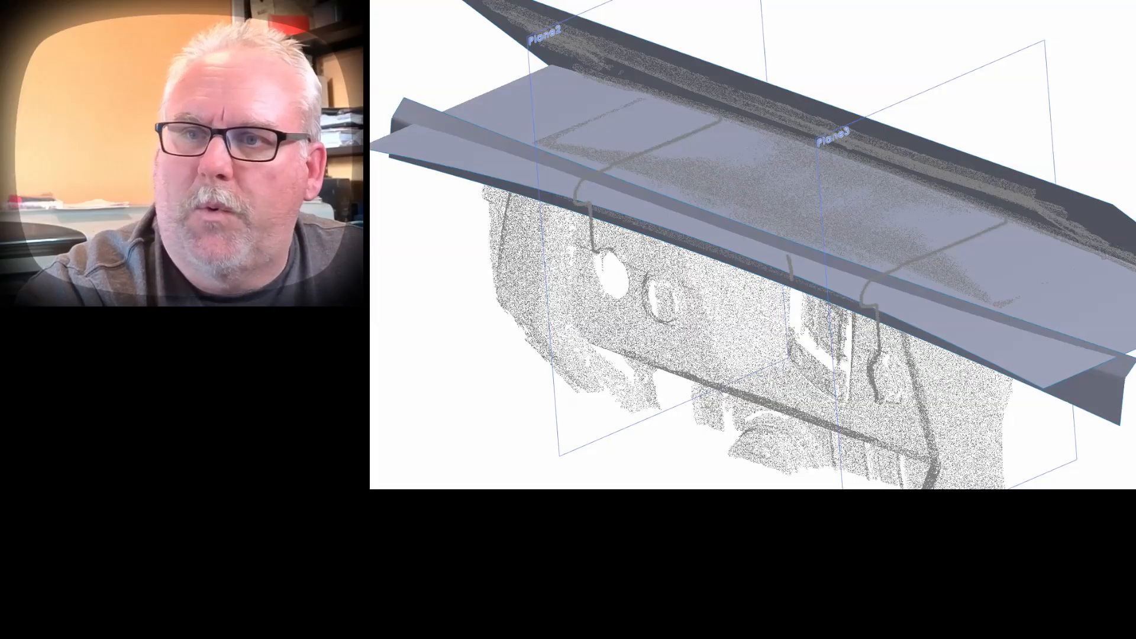
{"action": "scroll", "coordinate": [423, 248], "scroll_direction": "up", "scroll_amount": 3}
{"action": "scroll", "coordinate": [877, 325], "scroll_direction": "down", "scroll_amount": 1}
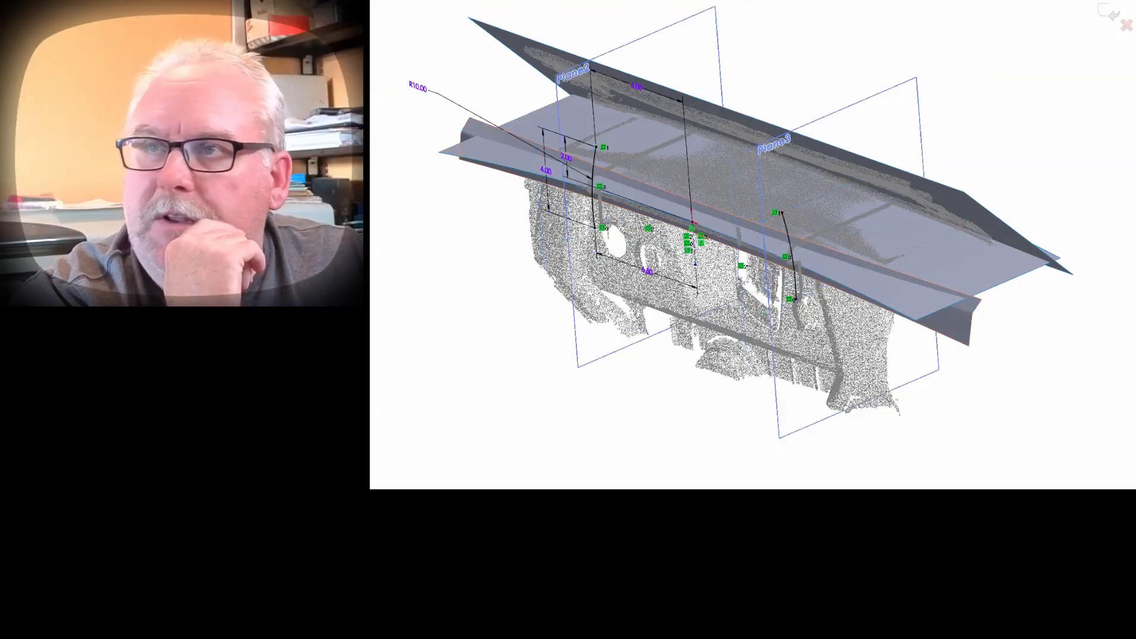
{"action": "left_click", "coordinate": [664, 3]}
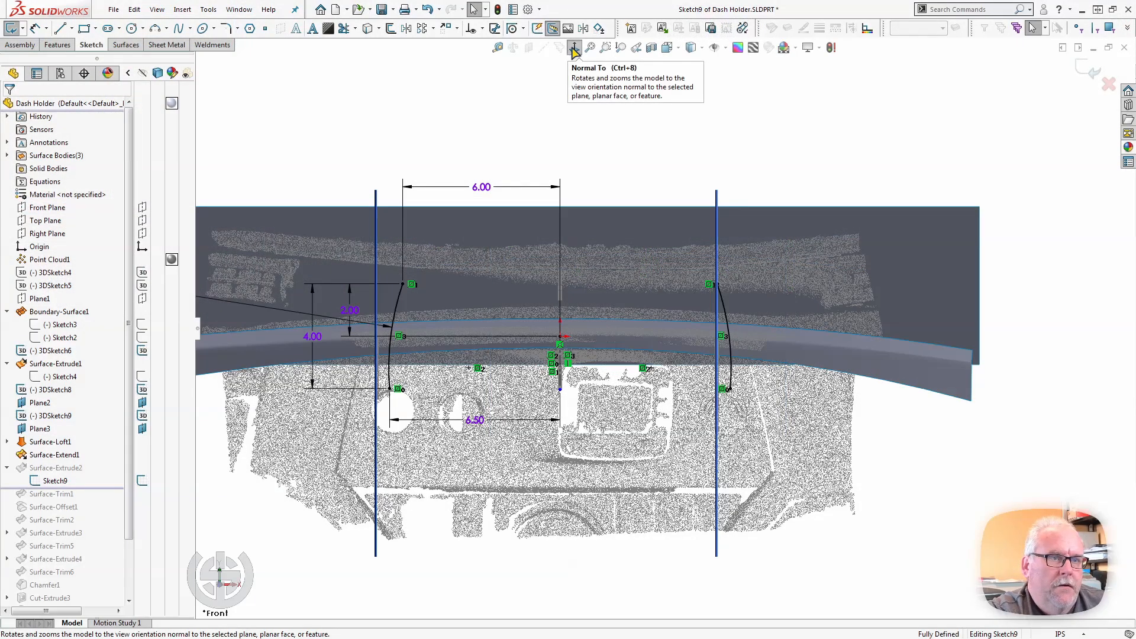
Step: Inspect the relations and parameters of the R10.00 arc in Sketch9, and exit the sketch
{"action": "left_click", "coordinate": [394, 332]}
{"action": "scroll", "coordinate": [395, 335], "scroll_direction": "up", "scroll_amount": 3}
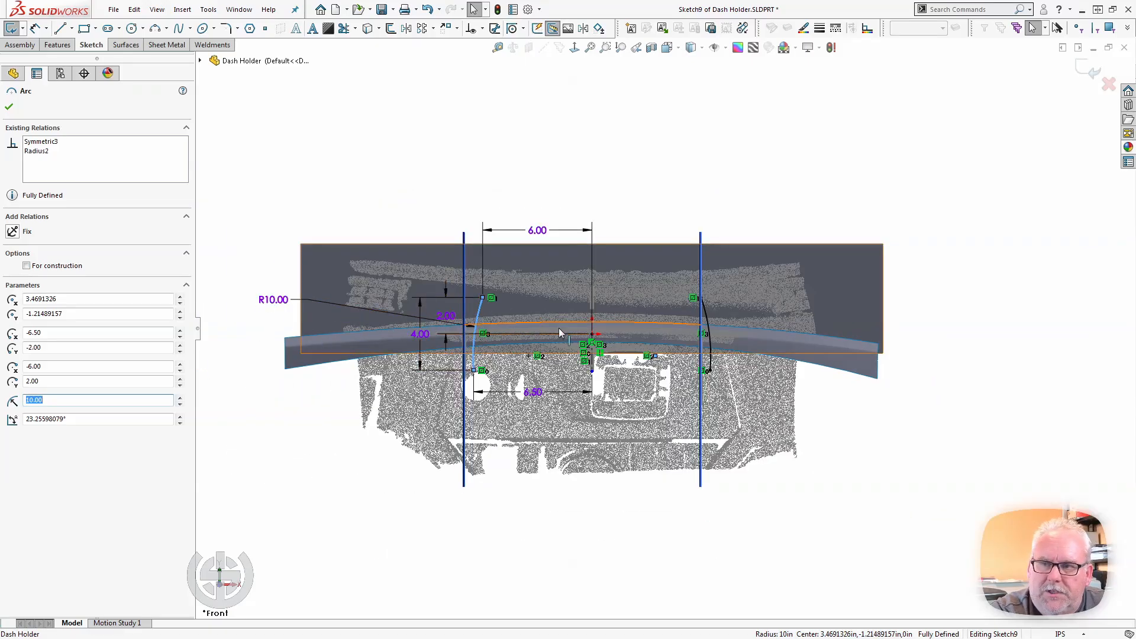
{"action": "scroll", "coordinate": [592, 333], "scroll_direction": "down", "scroll_amount": 3}
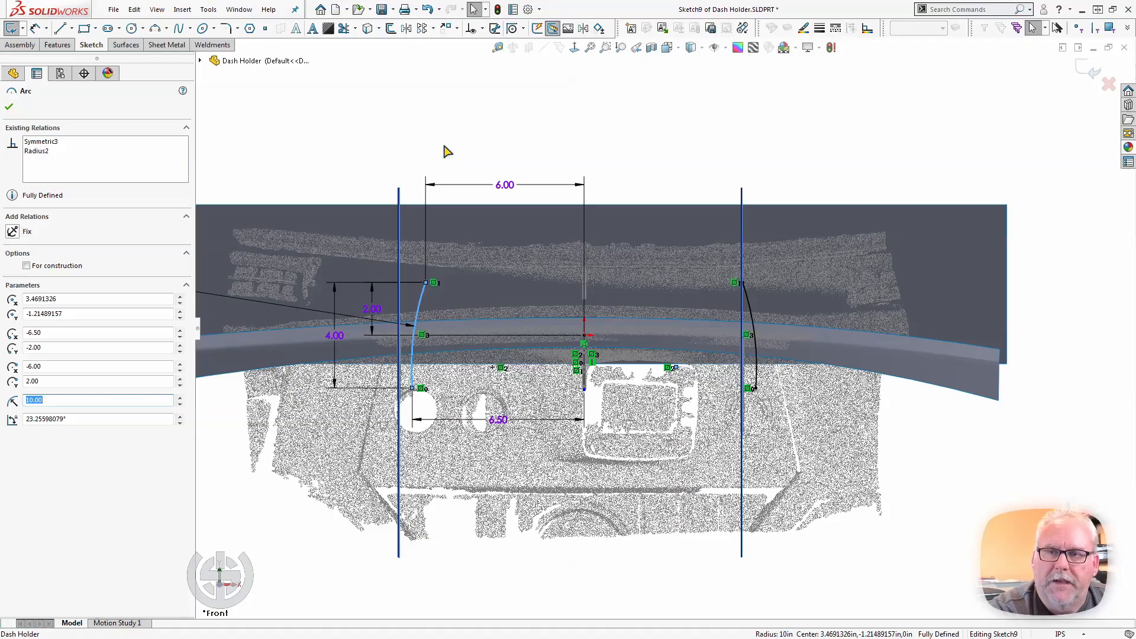
{"action": "left_click", "coordinate": [785, 151]}
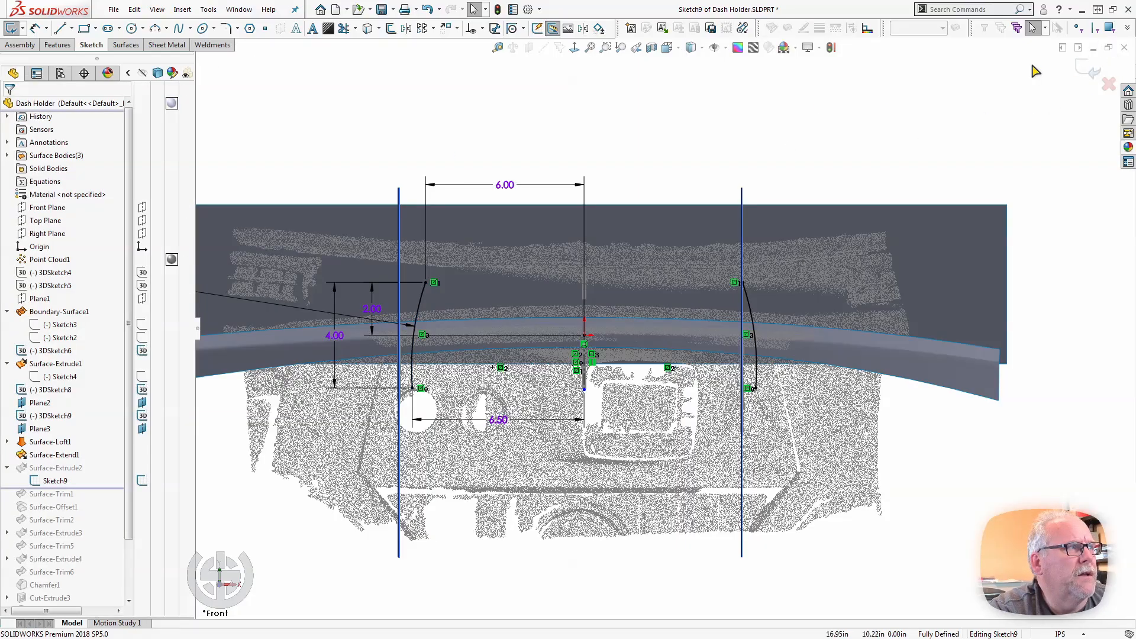
{"action": "left_click", "coordinate": [1088, 69]}
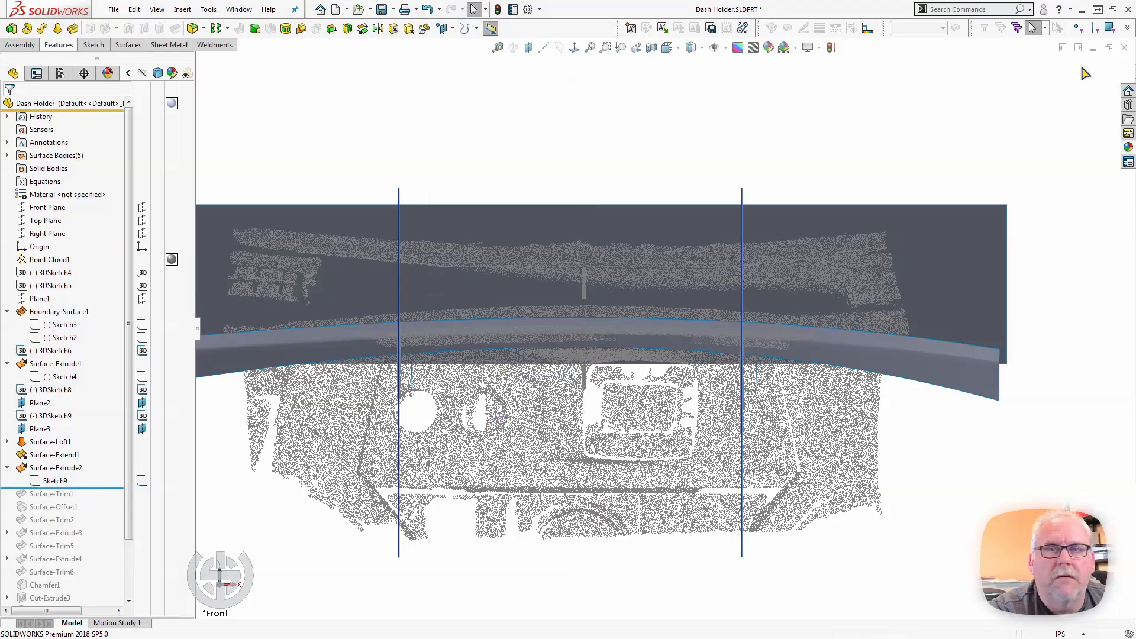
Step: Roll the feature history forward past Surface-Trim1 and show the hidden Surface-Trim1 surface body
{"action": "mouse_move", "coordinate": [363, 381]}
{"action": "middle_mouse_down"}
{"action": "mouse_move", "coordinate": [343, 399]}
{"action": "mouse_move", "coordinate": [344, 413]}
{"action": "mouse_move", "coordinate": [402, 381]}
{"action": "mouse_move", "coordinate": [349, 376]}
{"action": "mouse_move", "coordinate": [246, 400]}
{"action": "mouse_move", "coordinate": [343, 375]}
{"action": "mouse_move", "coordinate": [371, 385]}
{"action": "middle_mouse_up"}
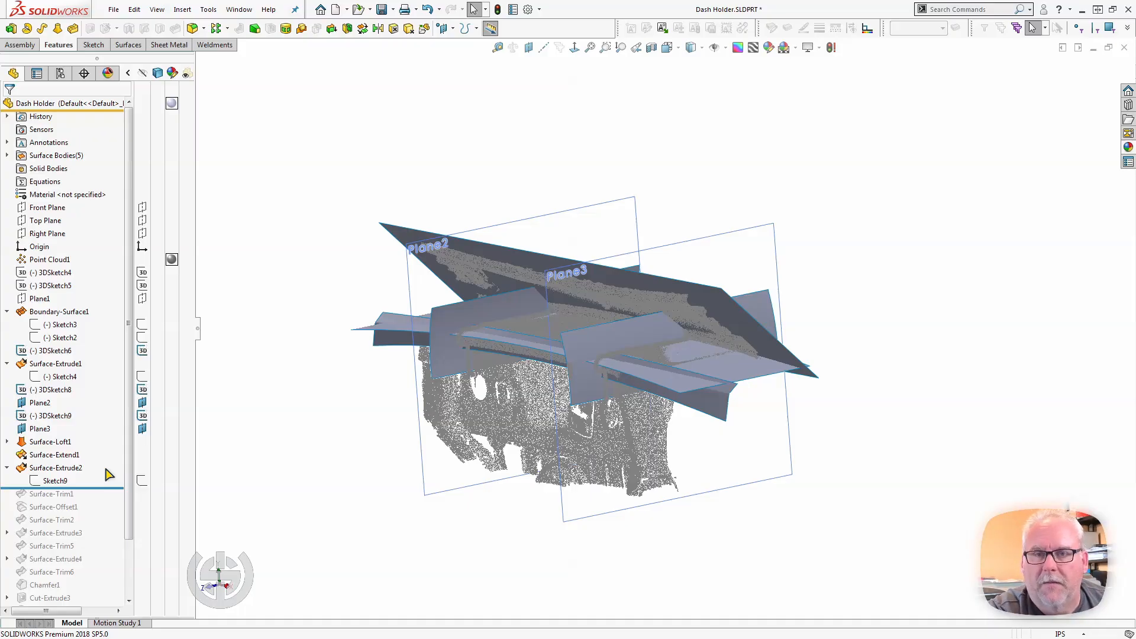
{"action": "left_click_drag", "start_coordinate": [90, 489], "coordinate": [88, 497]}
{"action": "left_click", "coordinate": [59, 494]}
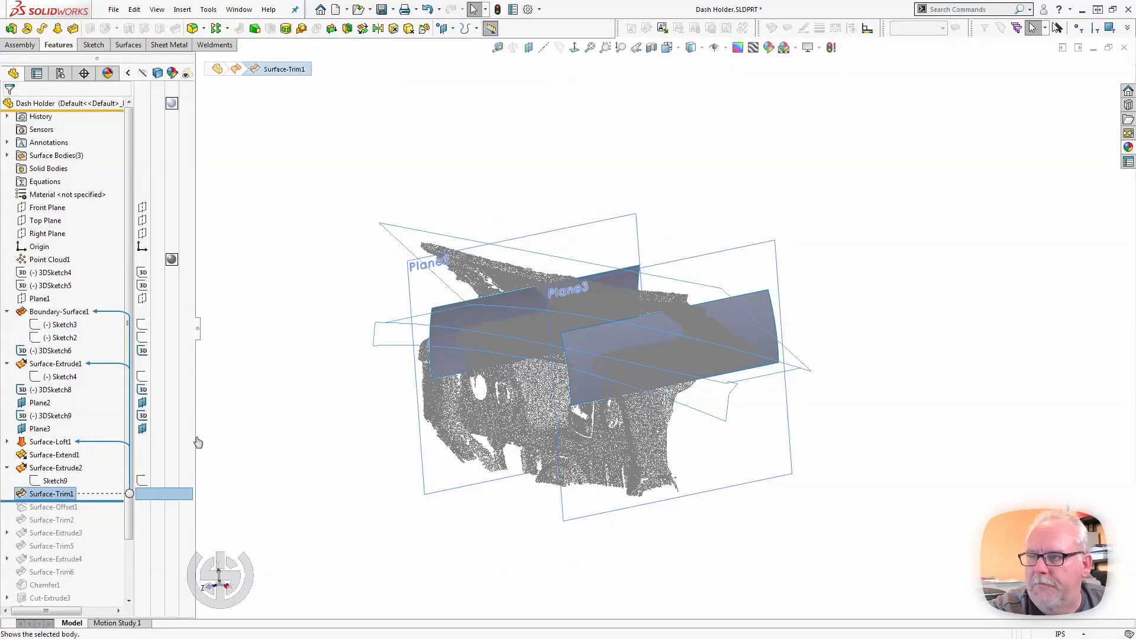
{"action": "mouse_move", "coordinate": [313, 388]}
{"action": "middle_mouse_down"}
{"action": "mouse_move", "coordinate": [350, 373]}
{"action": "mouse_move", "coordinate": [443, 392]}
{"action": "mouse_move", "coordinate": [441, 404]}
{"action": "mouse_move", "coordinate": [370, 390]}
{"action": "mouse_move", "coordinate": [390, 433]}
{"action": "mouse_move", "coordinate": [332, 396]}
{"action": "middle_mouse_up"}
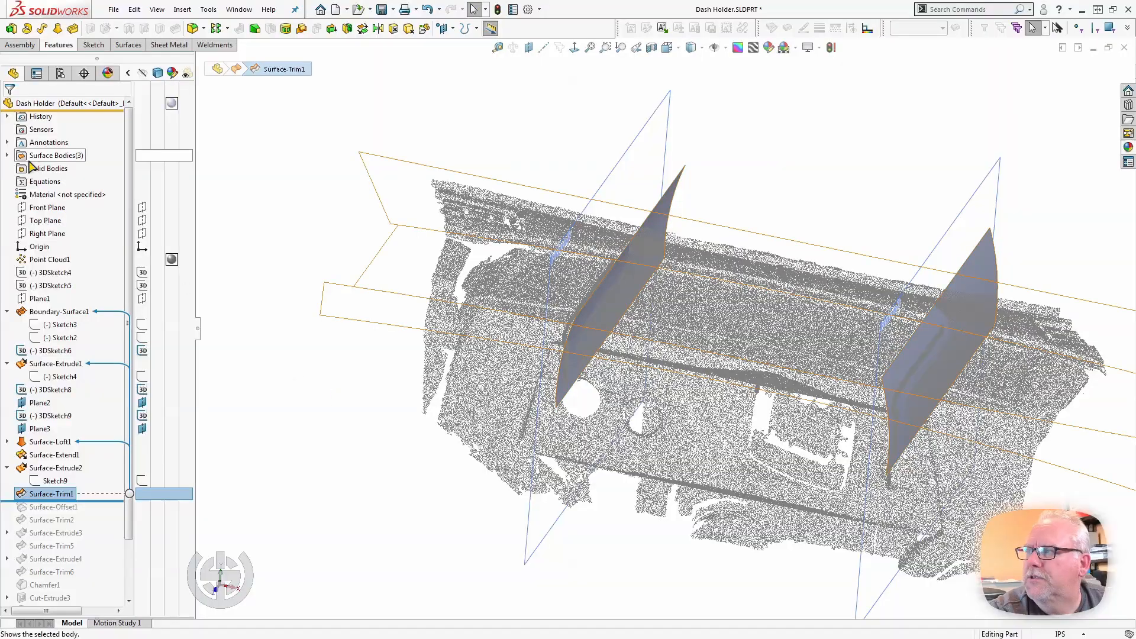
{"action": "left_click", "coordinate": [8, 155]}
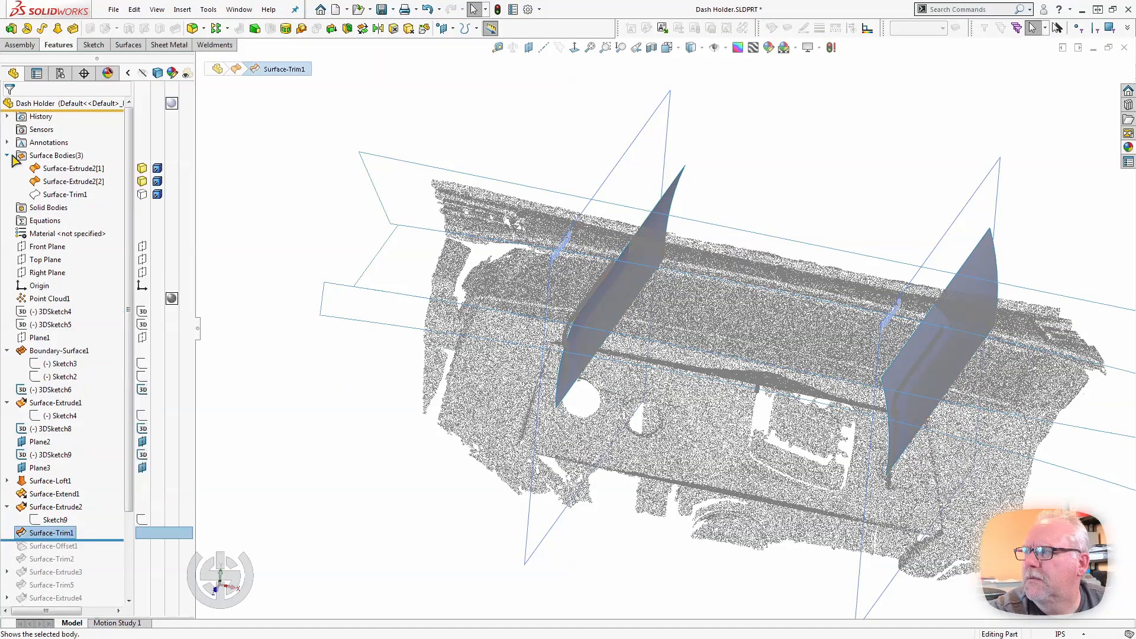
{"action": "left_click", "coordinate": [142, 195]}
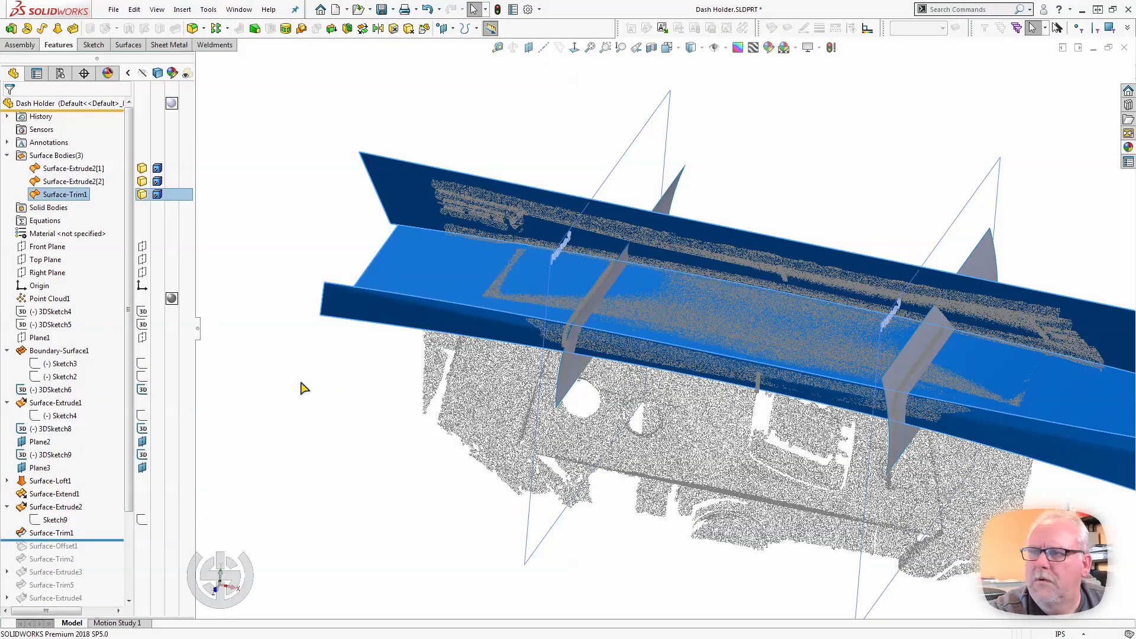
Step: Hide Point Cloud1 so only the surfaces, section sketches and planes are displayed
{"action": "right_click", "coordinate": [48, 299]}
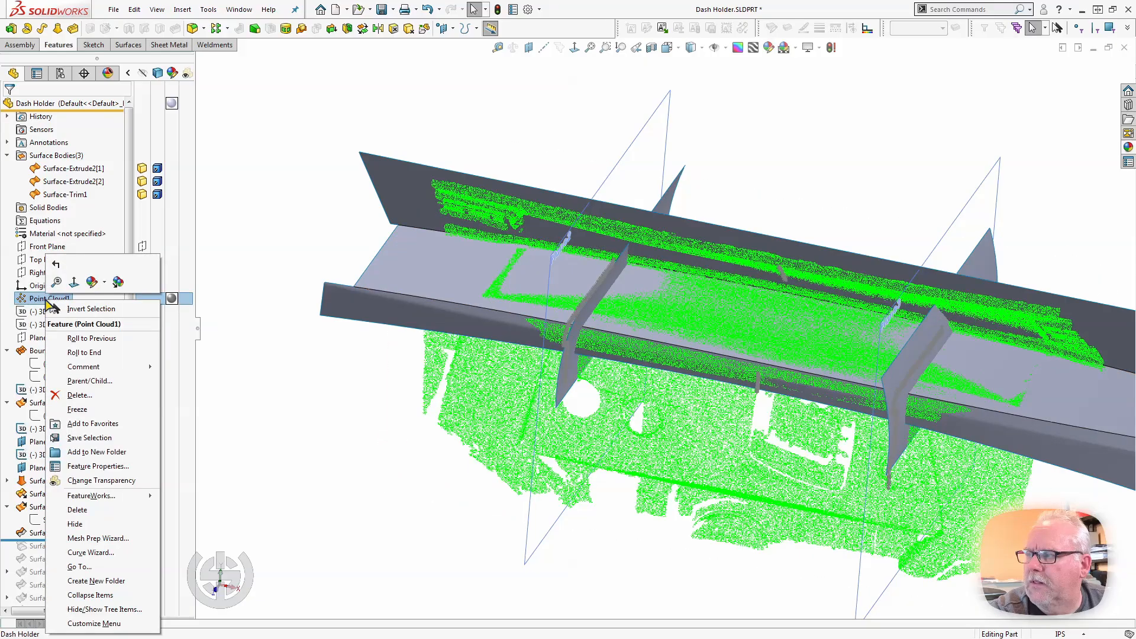
{"action": "left_click", "coordinate": [75, 524]}
{"action": "scroll", "coordinate": [401, 481], "scroll_direction": "up", "scroll_amount": 5}
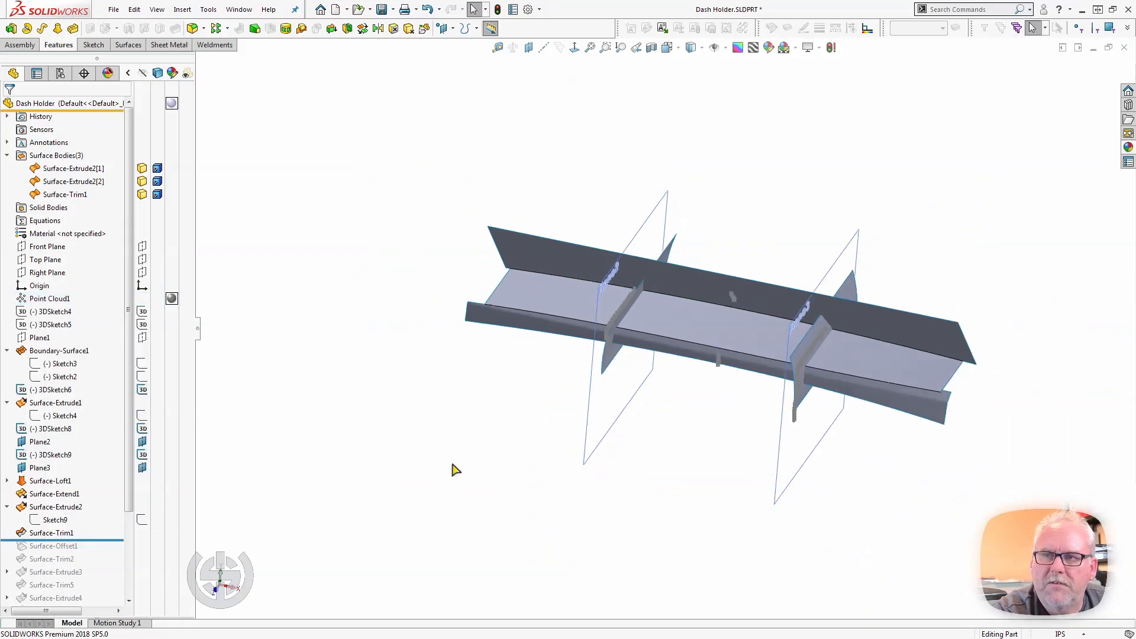
Step: Hide 3DSketch8, Plane2, 3DSketch9 and Plane3 to leave only the surface bodies displayed
{"action": "middle_click_drag", "start_coordinate": [456, 469], "coordinate": [403, 444]}
{"action": "scroll", "coordinate": [676, 325], "scroll_direction": "down", "scroll_amount": 3}
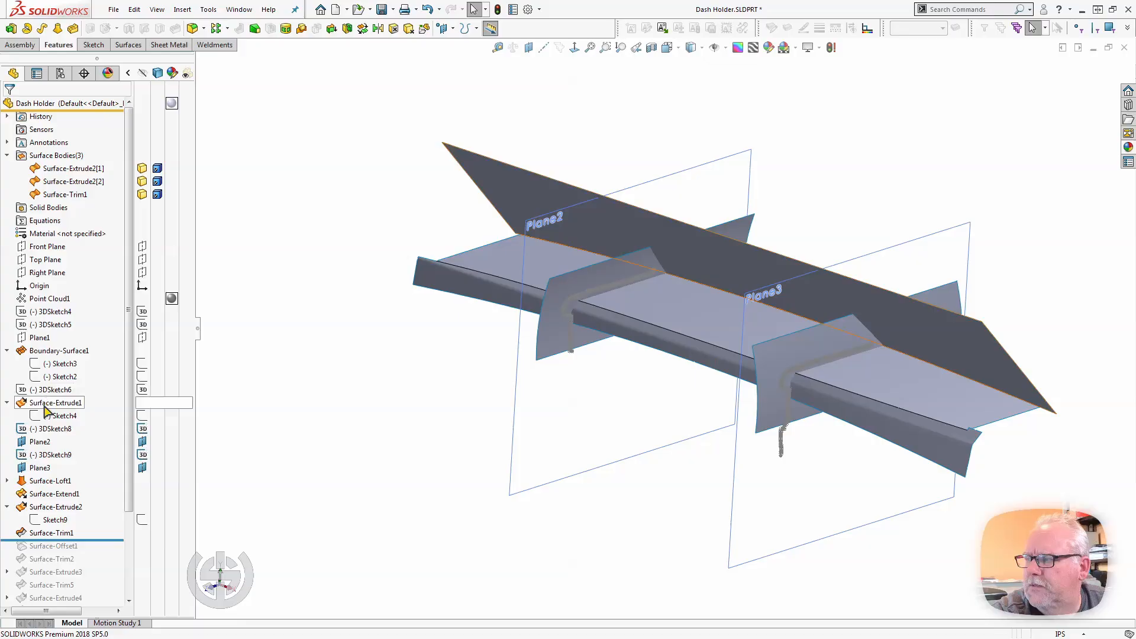
{"action": "left_click", "coordinate": [142, 428]}
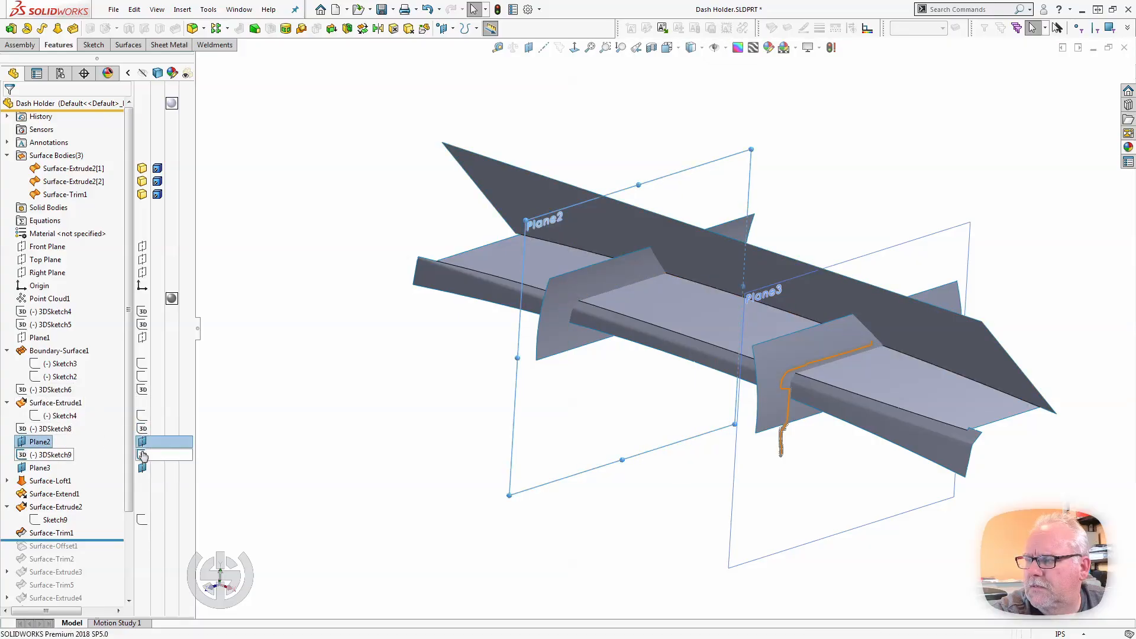
{"action": "left_click", "coordinate": [143, 454]}
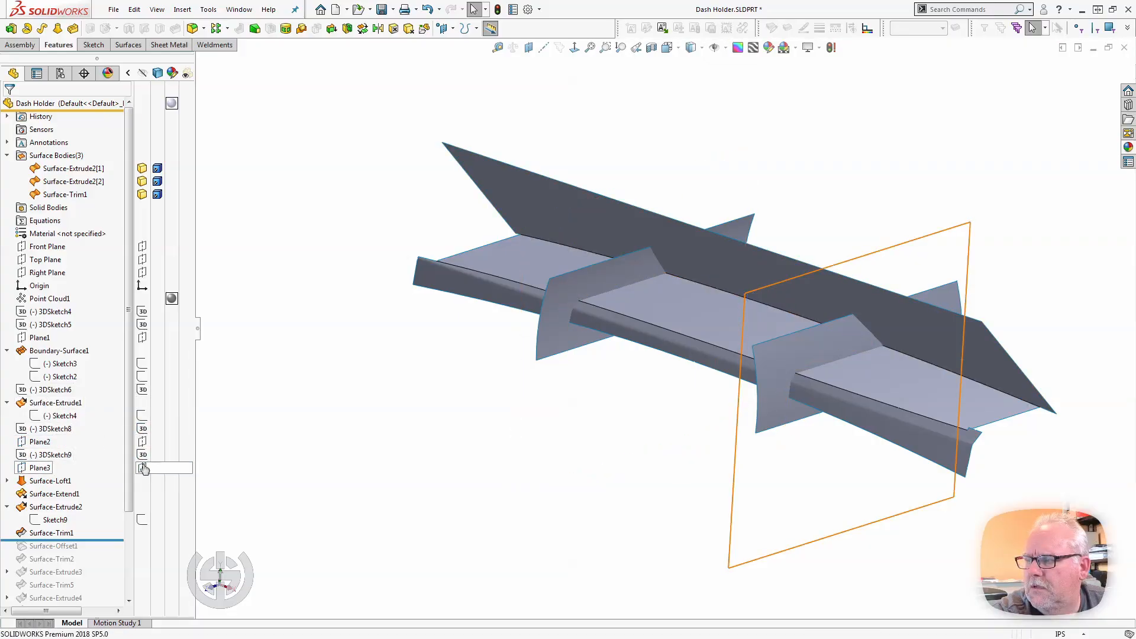
{"action": "left_click", "coordinate": [142, 468]}
{"action": "mouse_move", "coordinate": [433, 464]}
{"action": "middle_mouse_down"}
{"action": "mouse_move", "coordinate": [420, 433]}
{"action": "mouse_move", "coordinate": [427, 445]}
{"action": "middle_mouse_up"}
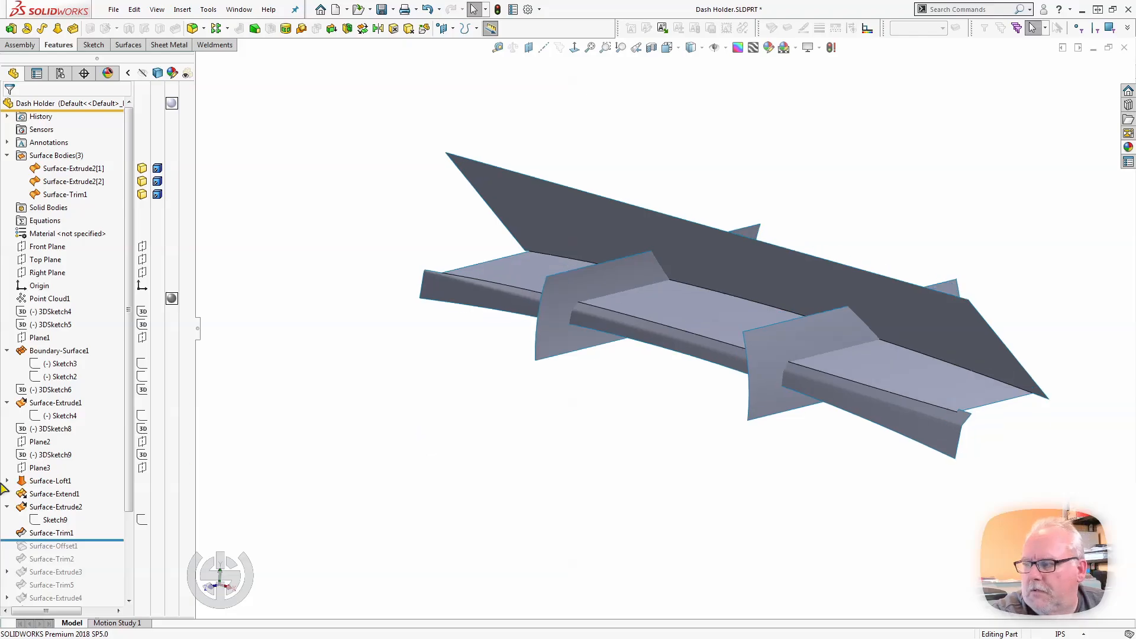
Step: Compare the surfaces before and after Surface-Trim1 by rolling the history back above it and forward past it again
{"action": "left_click", "coordinate": [56, 533]}
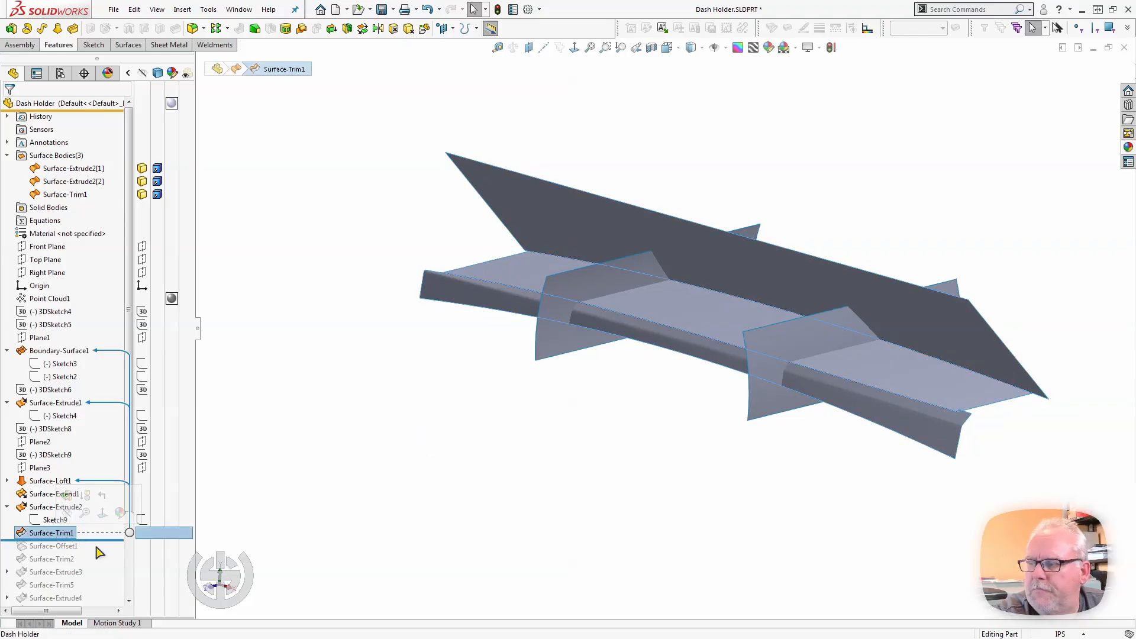
{"action": "left_click_drag", "start_coordinate": [98, 540], "coordinate": [96, 531]}
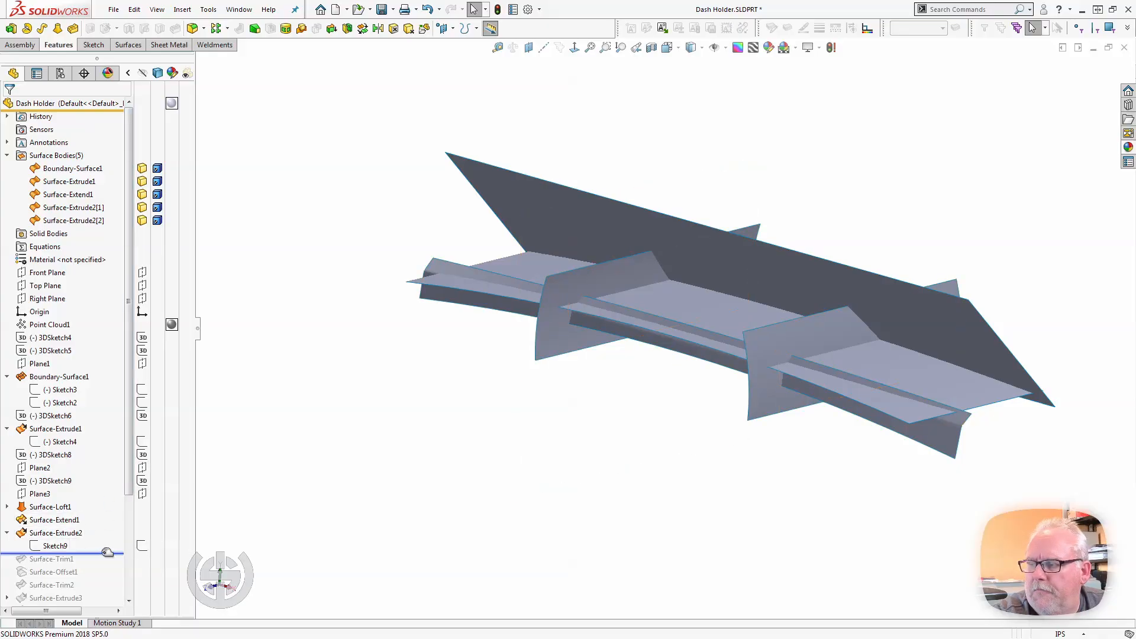
{"action": "left_click_drag", "start_coordinate": [108, 553], "coordinate": [105, 560]}
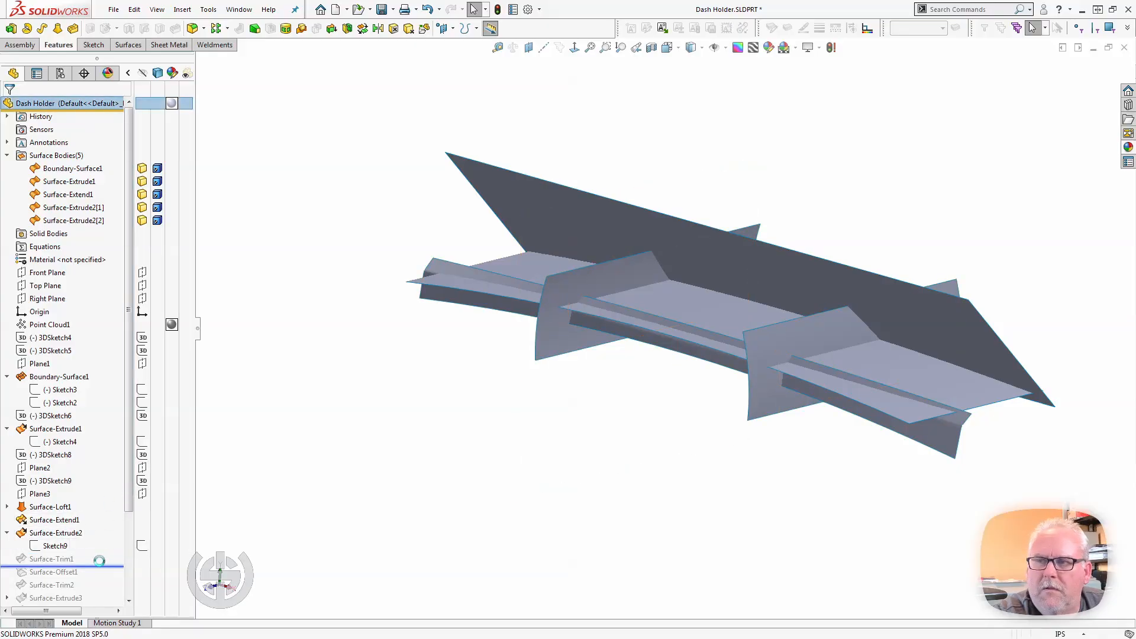
Step: Examine the trimmed junction between the lofted front edge and Boundary-Surface1 by highlighting both faces and inspecting them closely
{"action": "left_click", "coordinate": [506, 302]}
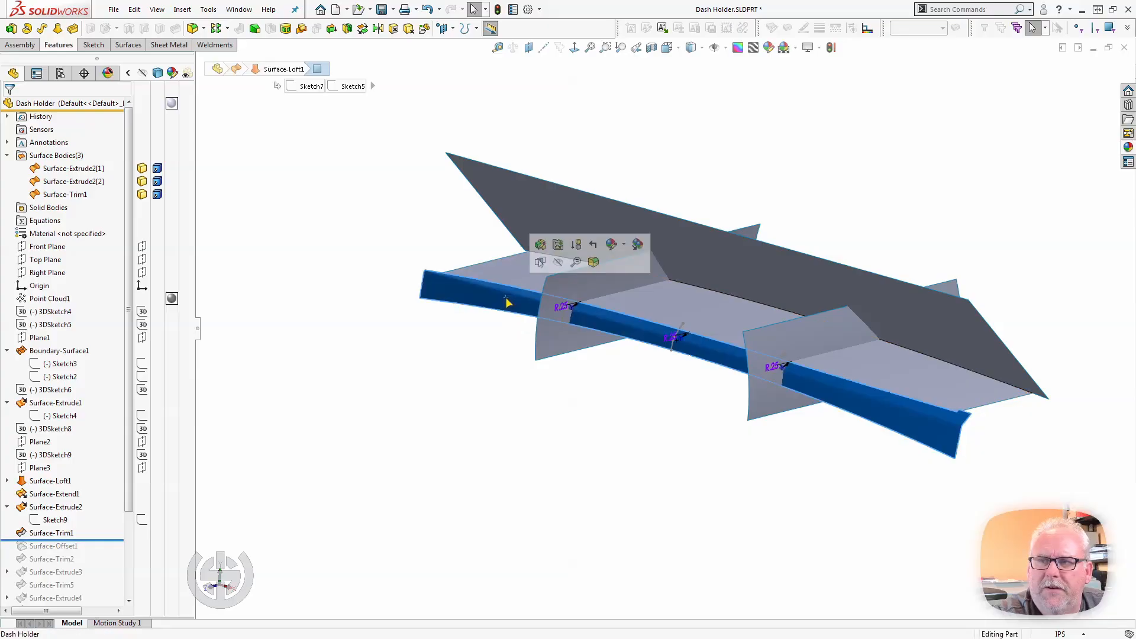
{"action": "left_click", "coordinate": [518, 266]}
{"action": "middle_click_drag", "start_coordinate": [553, 277], "coordinate": [507, 225]}
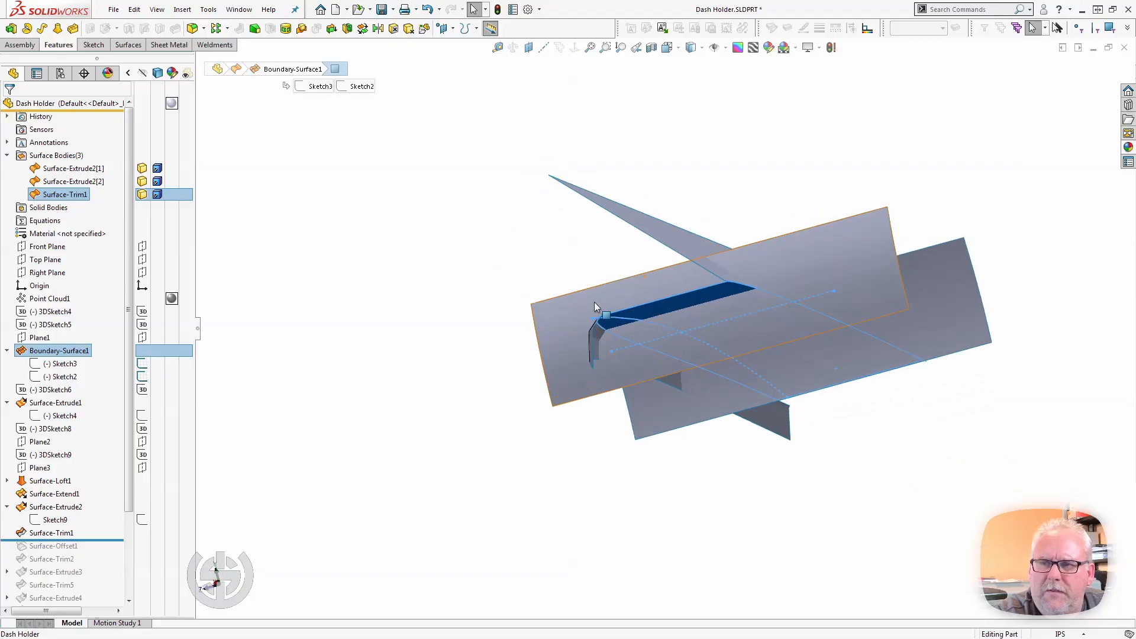
{"action": "scroll", "coordinate": [594, 301], "scroll_direction": "down", "scroll_amount": 10}
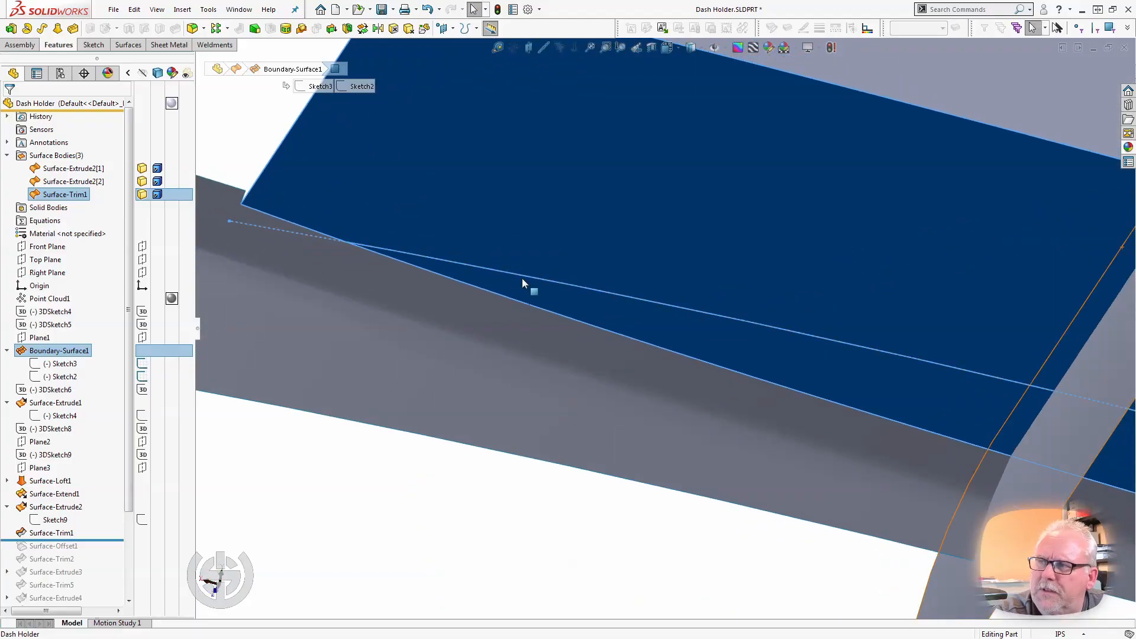
Step: Roll the history forward past Surface-Offset1 and examine the offset surface next to the trimmed front edge and top surface
{"action": "scroll", "coordinate": [253, 221], "scroll_direction": "up", "scroll_amount": 10}
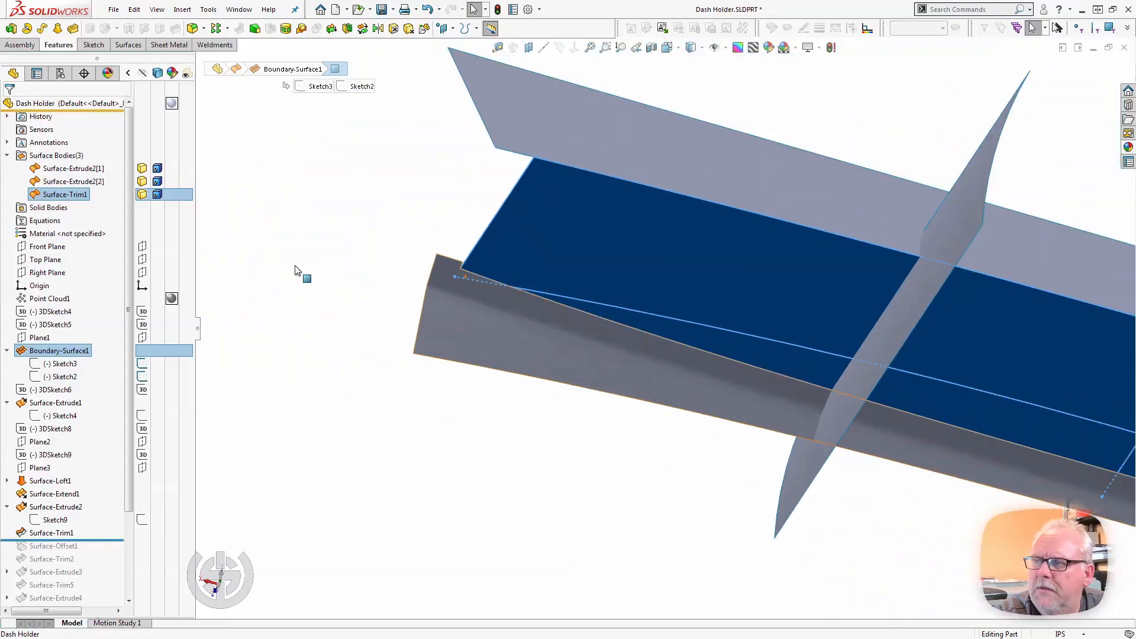
{"action": "middle_click_drag", "start_coordinate": [300, 271], "coordinate": [606, 436]}
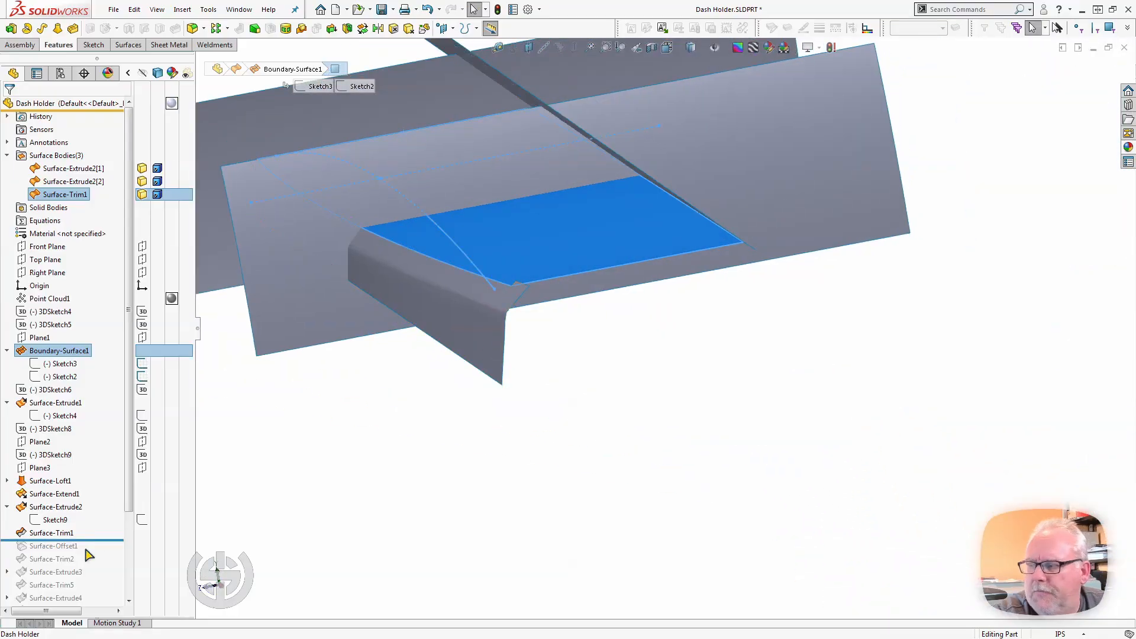
{"action": "left_click_drag", "start_coordinate": [108, 540], "coordinate": [107, 548]}
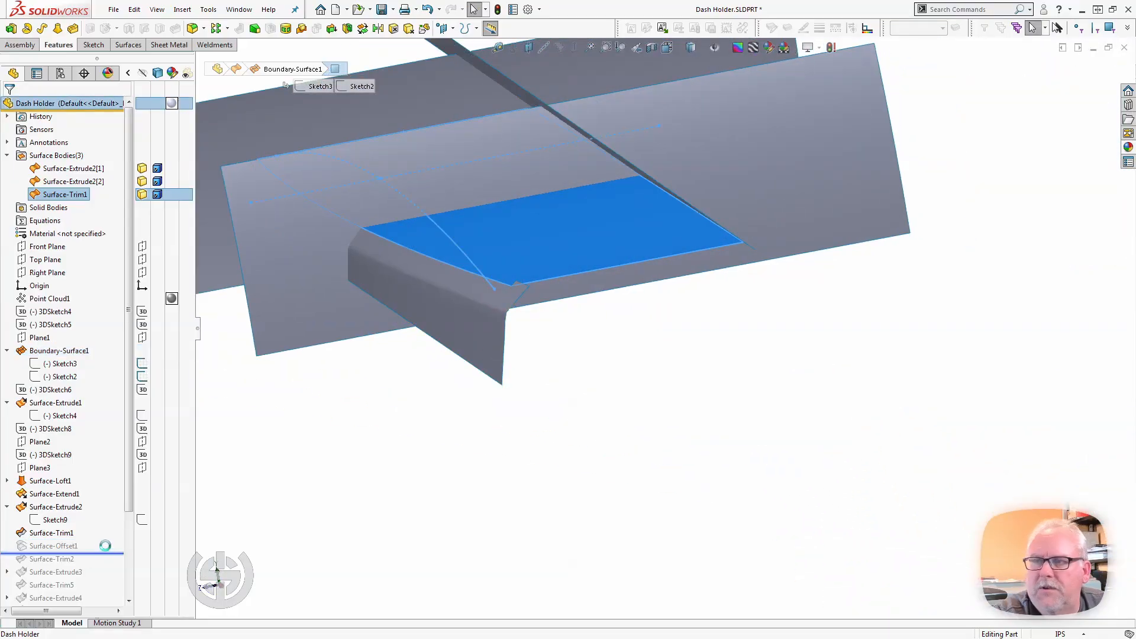
{"action": "scroll", "coordinate": [385, 407], "scroll_direction": "up", "scroll_amount": 4}
{"action": "scroll", "coordinate": [523, 285], "scroll_direction": "down", "scroll_amount": 3}
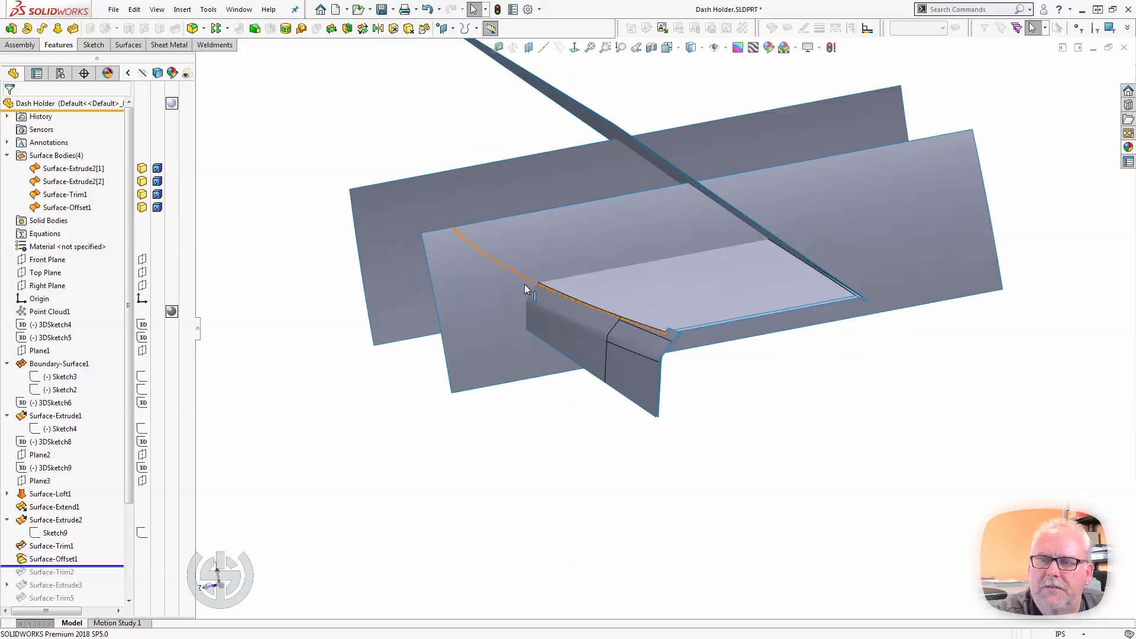
{"action": "scroll", "coordinate": [613, 304], "scroll_direction": "down", "scroll_amount": 4}
{"action": "middle_click_drag", "start_coordinate": [686, 372], "coordinate": [650, 346]}
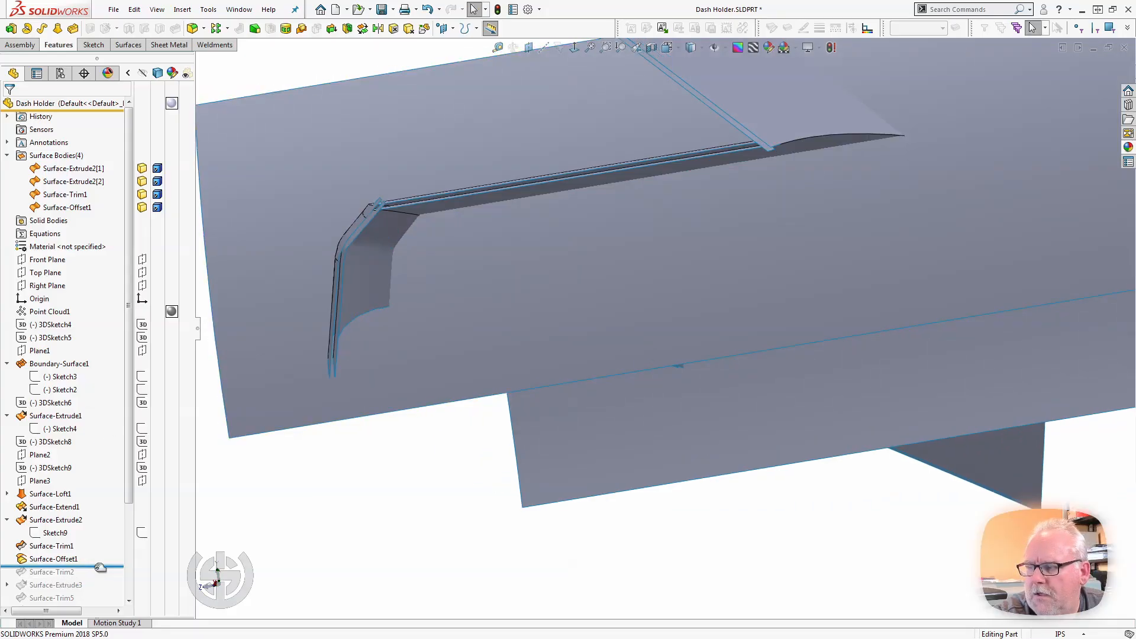
{"action": "left_click_drag", "start_coordinate": [100, 567], "coordinate": [100, 552]}
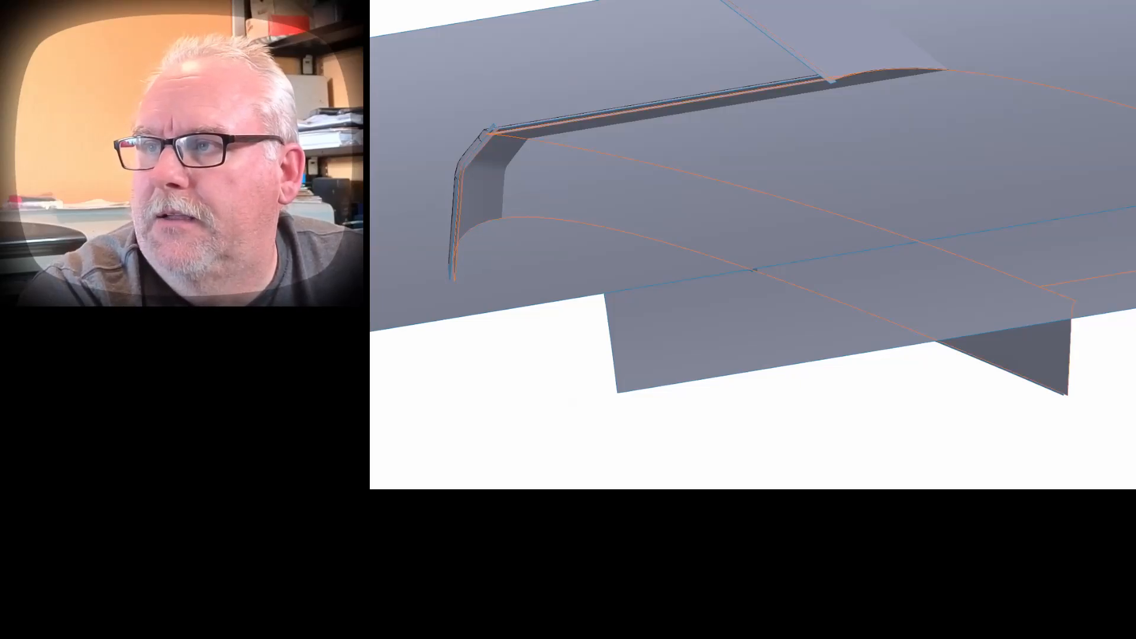
Step: Examine how the surfaces meet by highlighting the Surface-Extrude2 side surface and the Surface-Offset1 back, top and front faces
{"action": "middle_click_drag", "start_coordinate": [406, 390], "coordinate": [601, 193]}
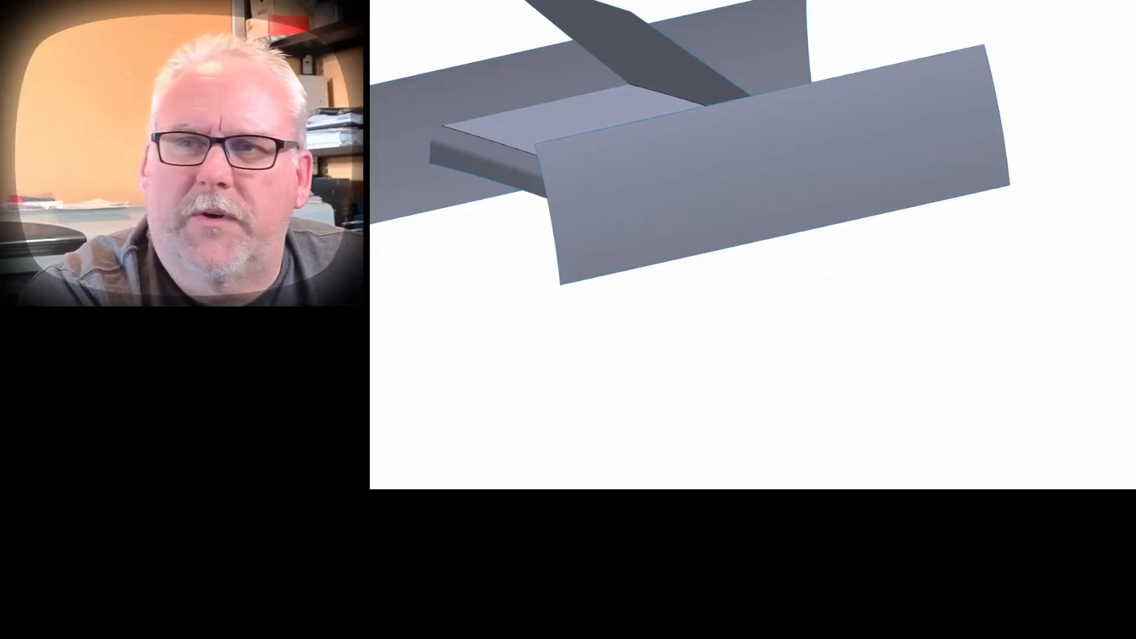
{"action": "middle_click_drag", "start_coordinate": [534, 318], "coordinate": [588, 293]}
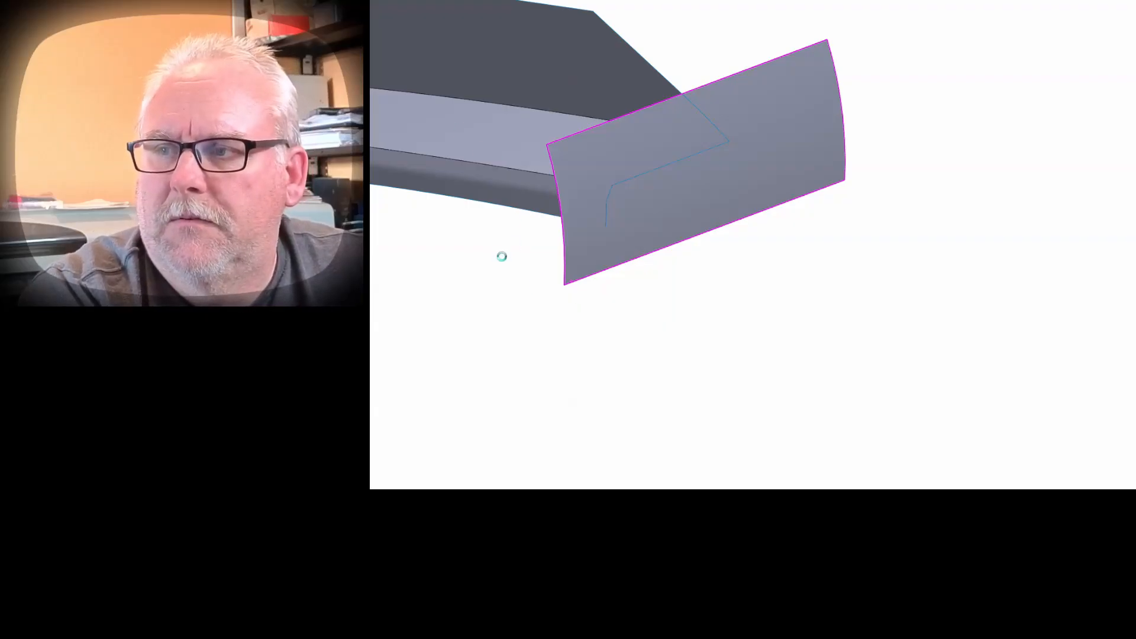
{"action": "scroll", "coordinate": [741, 238], "scroll_direction": "up", "scroll_amount": 1}
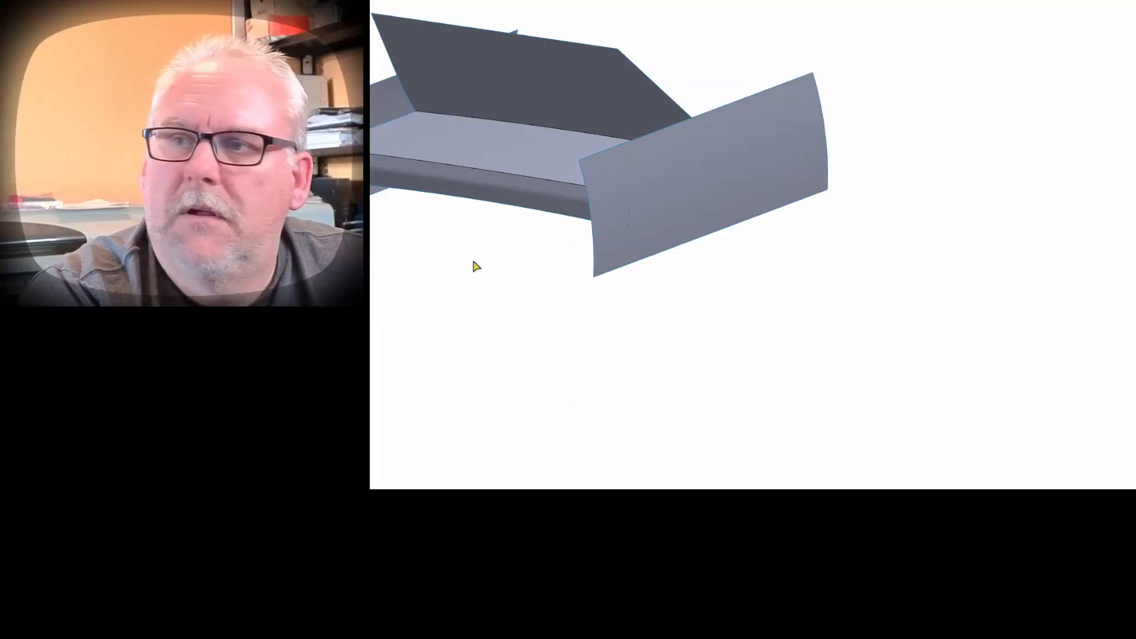
{"action": "scroll", "coordinate": [477, 267], "scroll_direction": "up", "scroll_amount": 2}
{"action": "scroll", "coordinate": [474, 186], "scroll_direction": "down", "scroll_amount": 1}
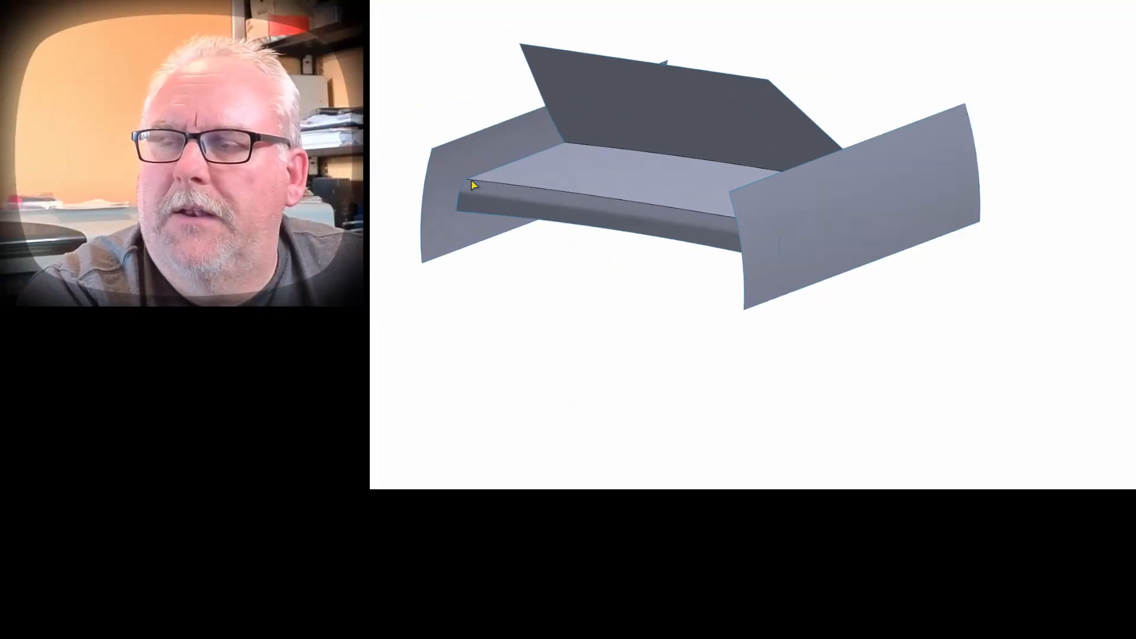
{"action": "left_click", "coordinate": [766, 197]}
{"action": "left_click", "coordinate": [495, 146]}
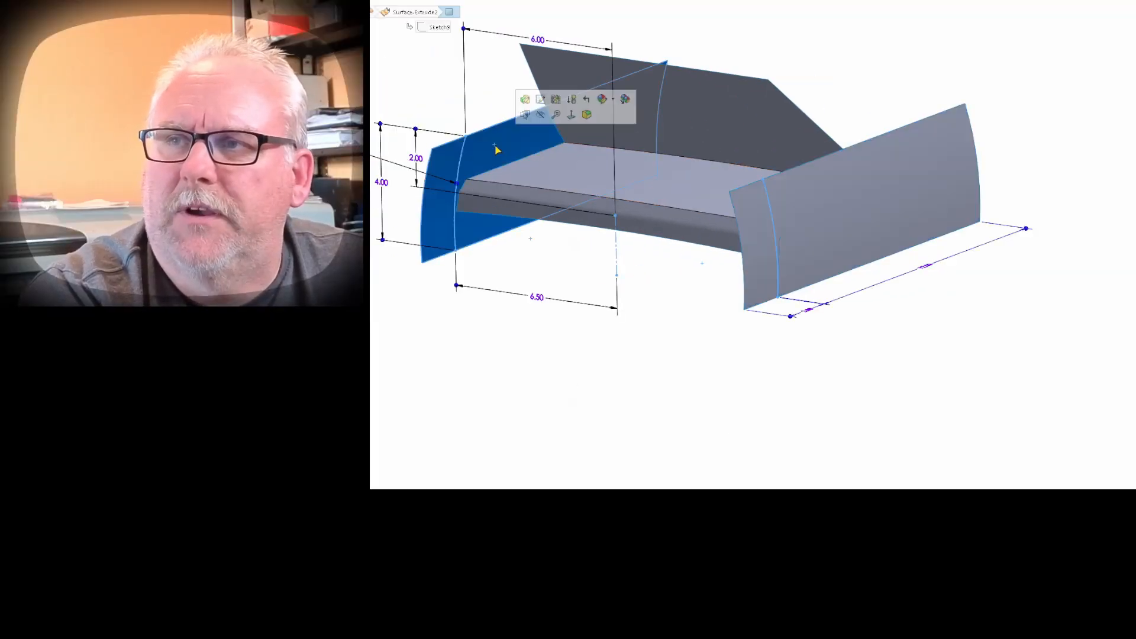
{"action": "left_click", "coordinate": [719, 105]}
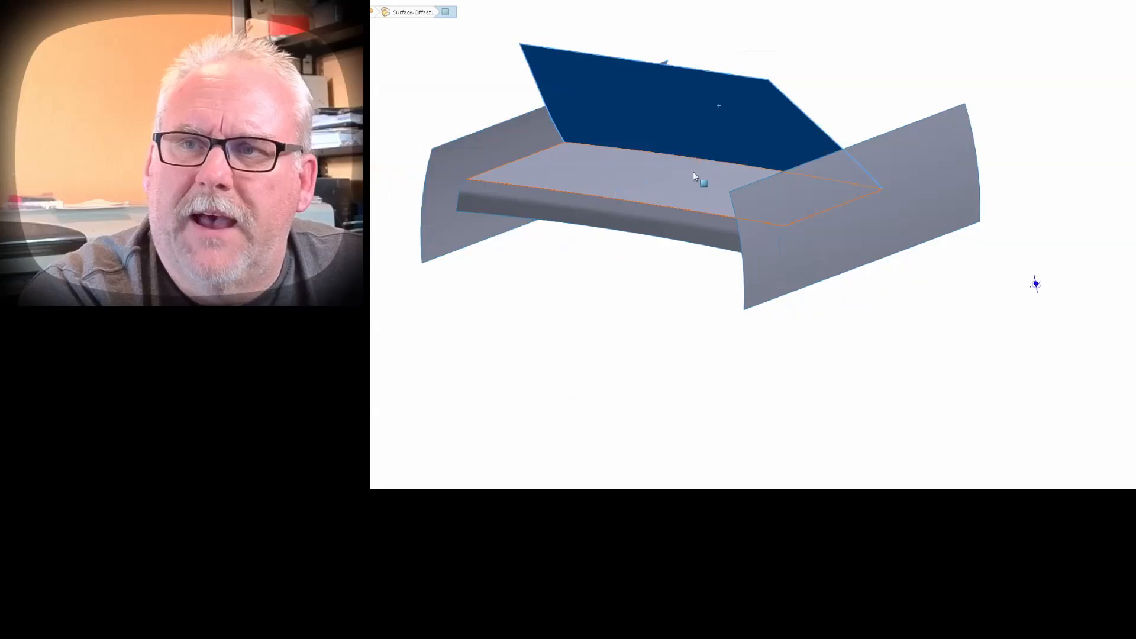
{"action": "left_click", "coordinate": [698, 175]}
{"action": "left_click", "coordinate": [641, 227]}
{"action": "left_click", "coordinate": [652, 120]}
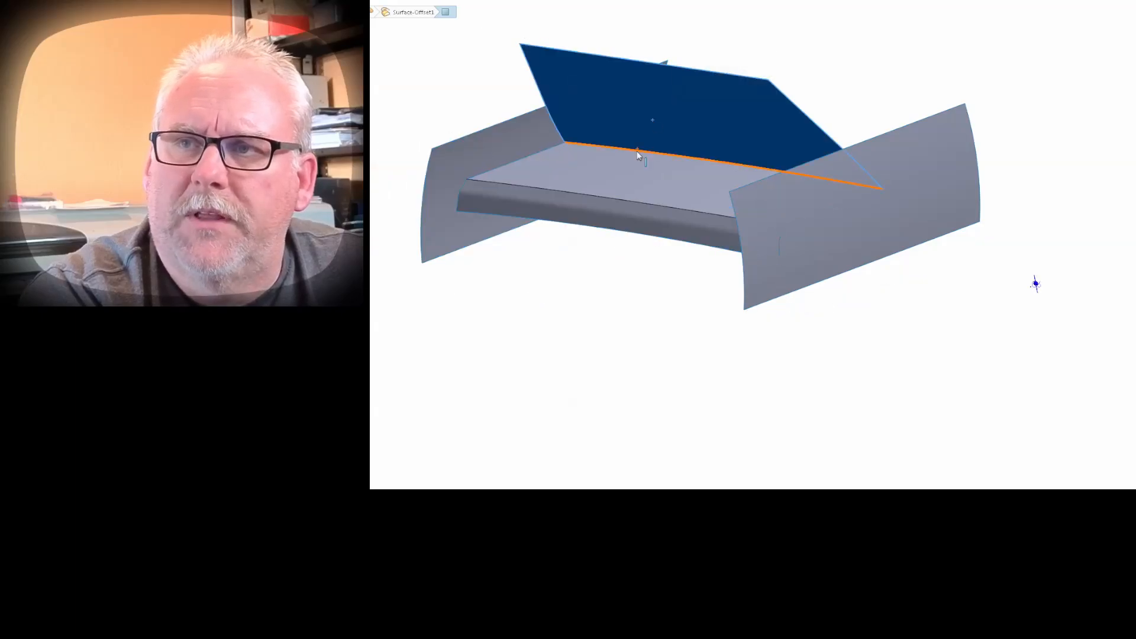
{"action": "left_click", "coordinate": [636, 151]}
{"action": "left_click", "coordinate": [636, 153]}
{"action": "left_click", "coordinate": [635, 209]}
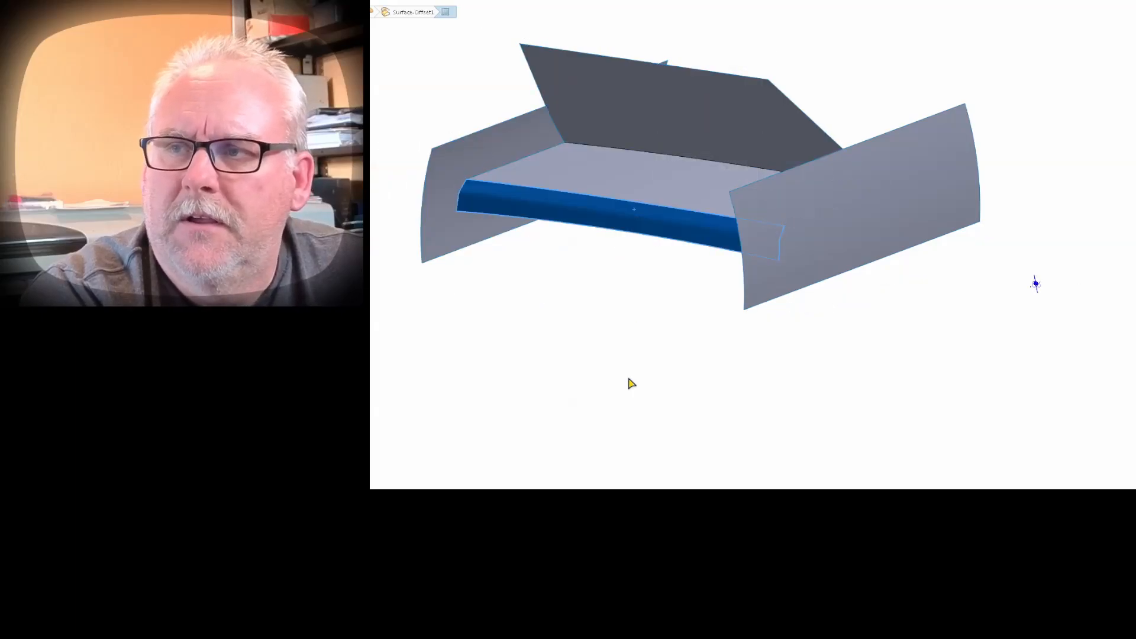
{"action": "left_click", "coordinate": [627, 382]}
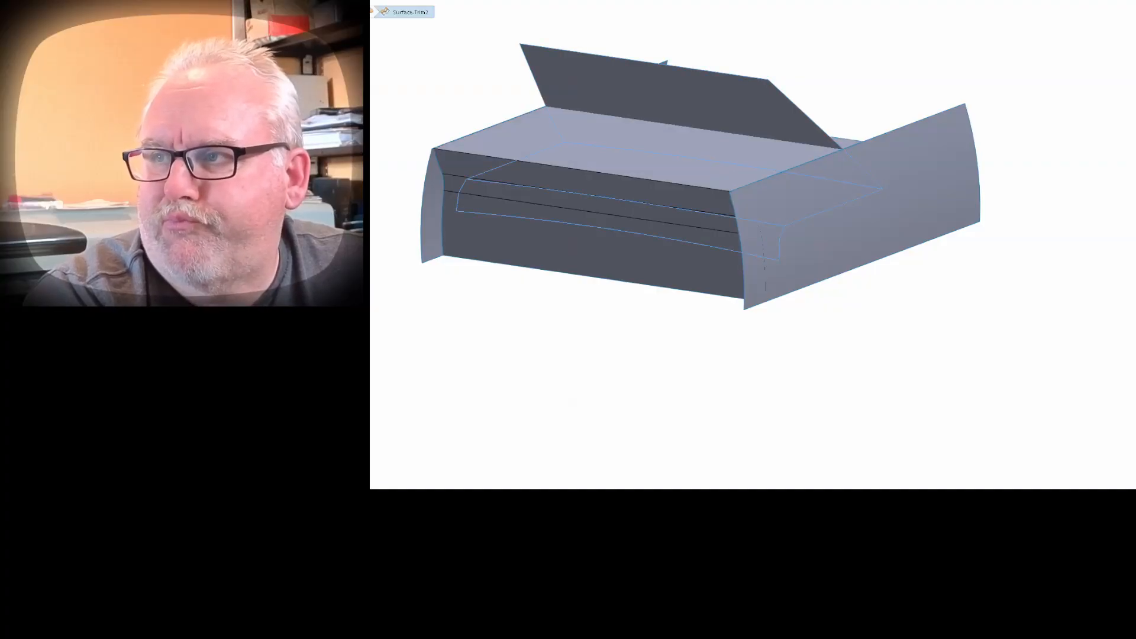
Step: Display the surfaces as a wireframe in the Right view to see the Surface-Extrude3 profile
{"action": "middle_click_drag", "start_coordinate": [585, 311], "coordinate": [517, 300]}
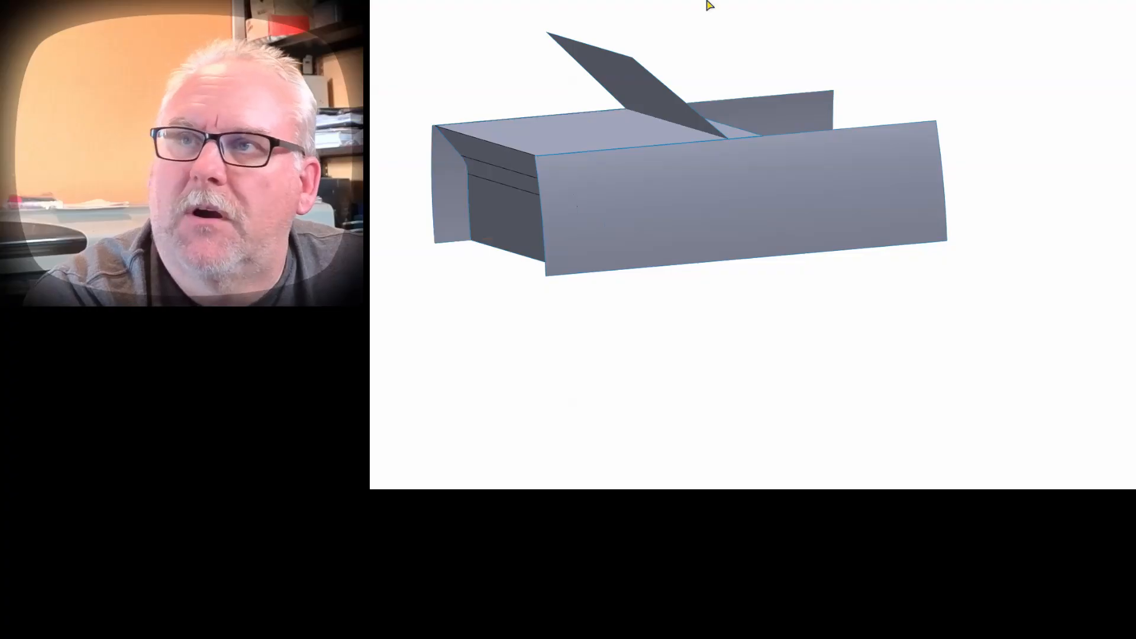
{"action": "left_click", "coordinate": [741, 4]}
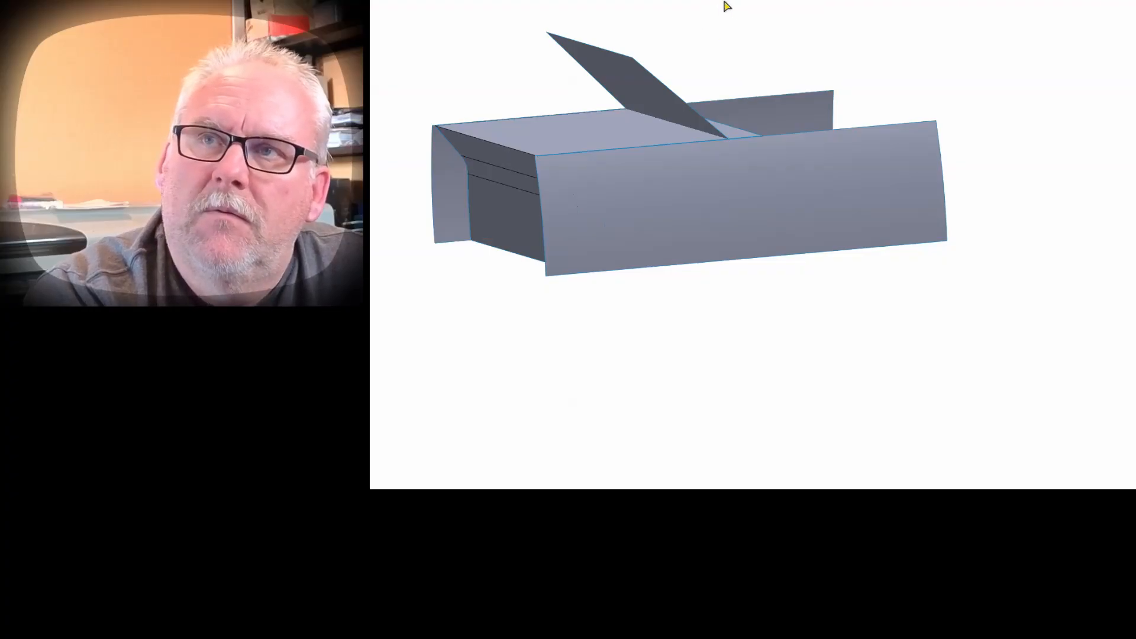
{"action": "left_click", "coordinate": [764, 3]}
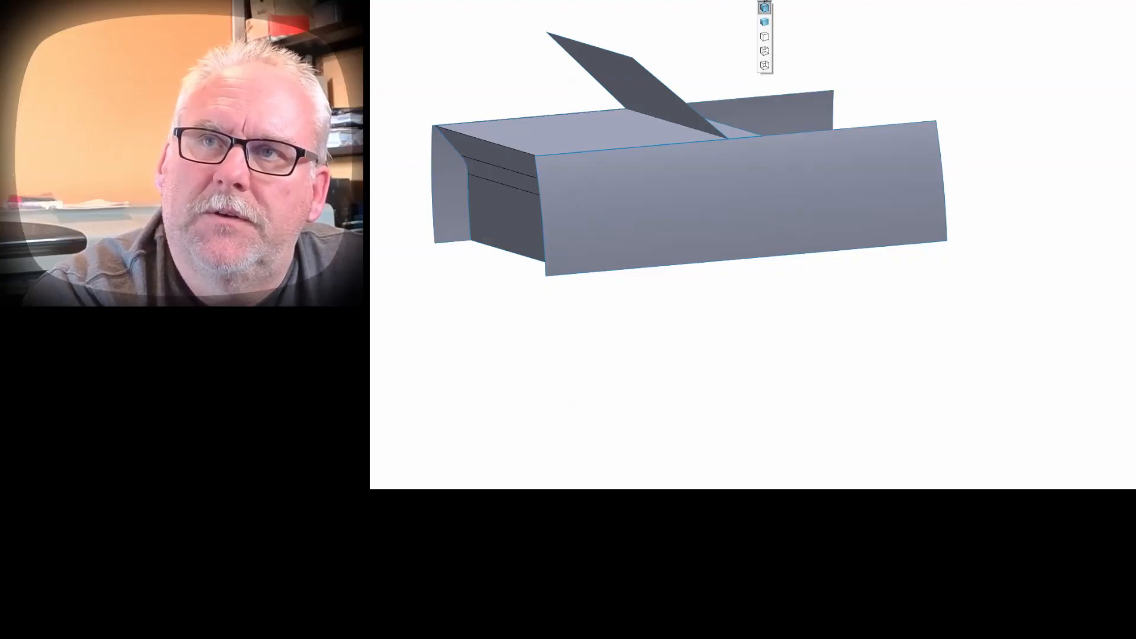
{"action": "left_click", "coordinate": [764, 66]}
{"action": "left_click", "coordinate": [756, 0]}
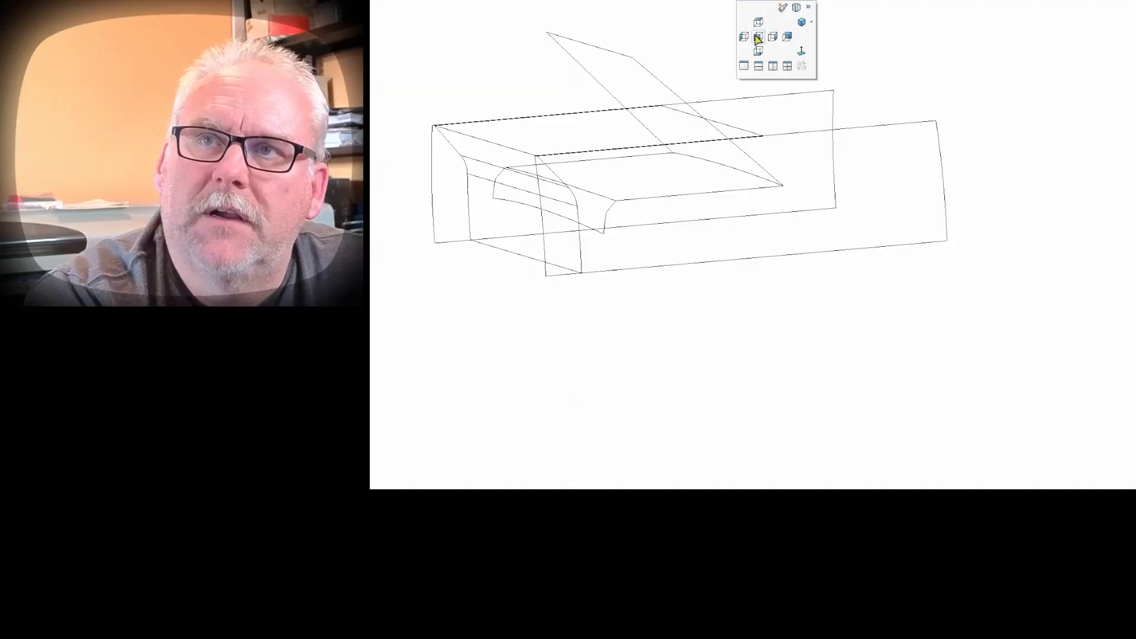
{"action": "left_click", "coordinate": [772, 37]}
{"action": "scroll", "coordinate": [679, 185], "scroll_direction": "down", "scroll_amount": 1}
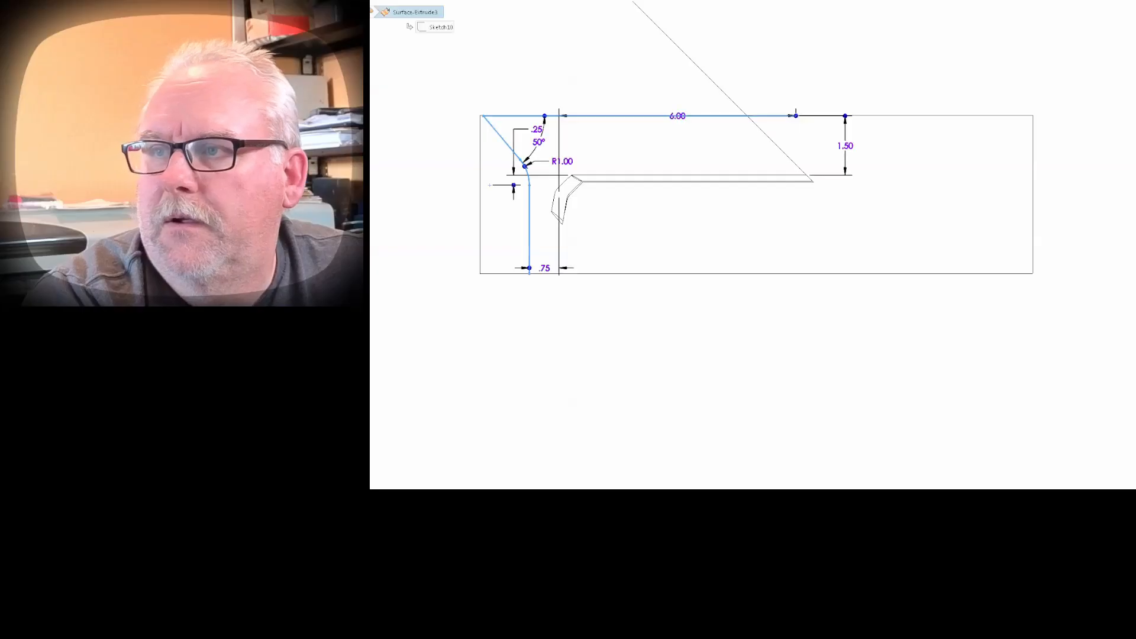
Step: Examine how the Surface-Extrude3 profile sketch relates to the side surfaces and the offset body by inspecting it in 3D
{"action": "mouse_move", "coordinate": [606, 155]}
{"action": "middle_mouse_down"}
{"action": "mouse_move", "coordinate": [603, 171]}
{"action": "mouse_move", "coordinate": [607, 112]}
{"action": "mouse_move", "coordinate": [623, 194]}
{"action": "middle_mouse_up"}
{"action": "left_click", "coordinate": [447, 284]}
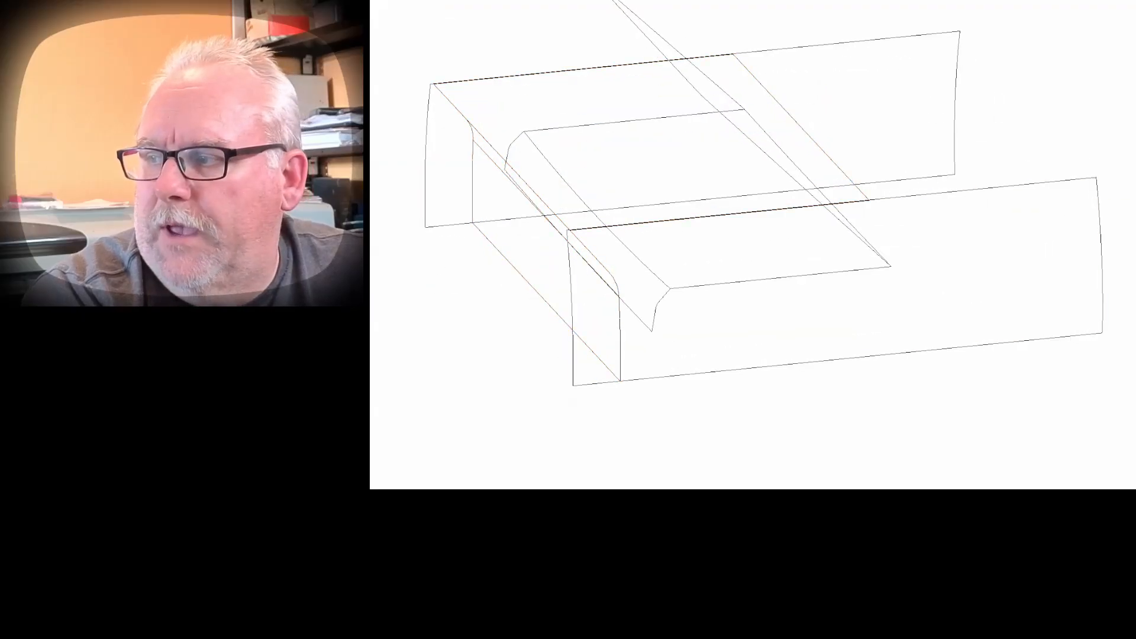
{"action": "left_click", "coordinate": [546, 260]}
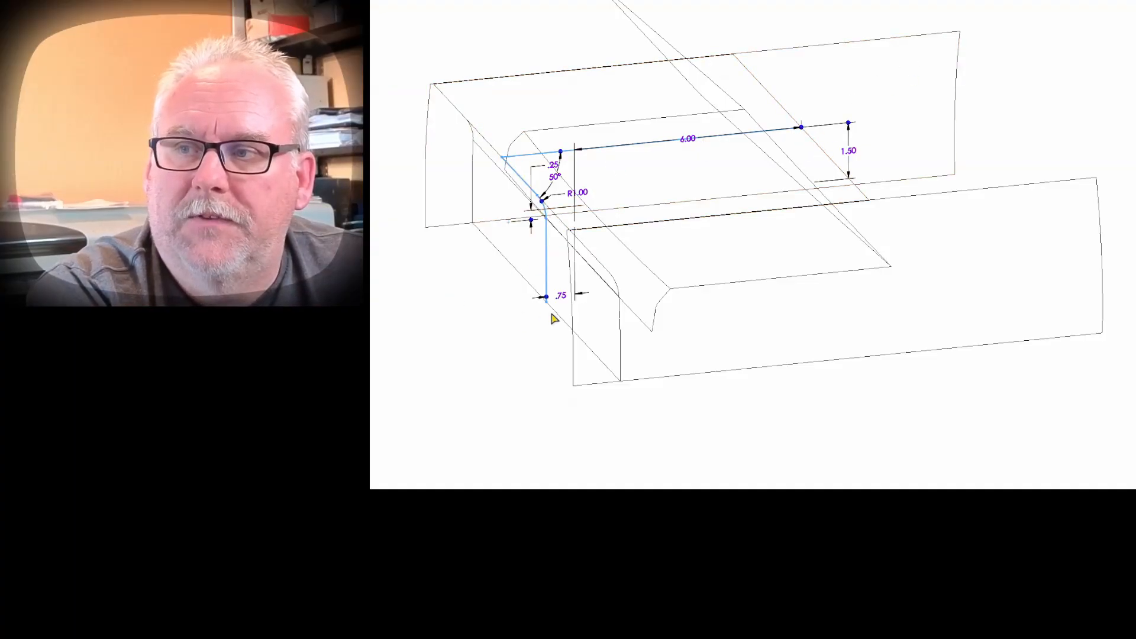
{"action": "middle_click_drag", "start_coordinate": [551, 315], "coordinate": [574, 275]}
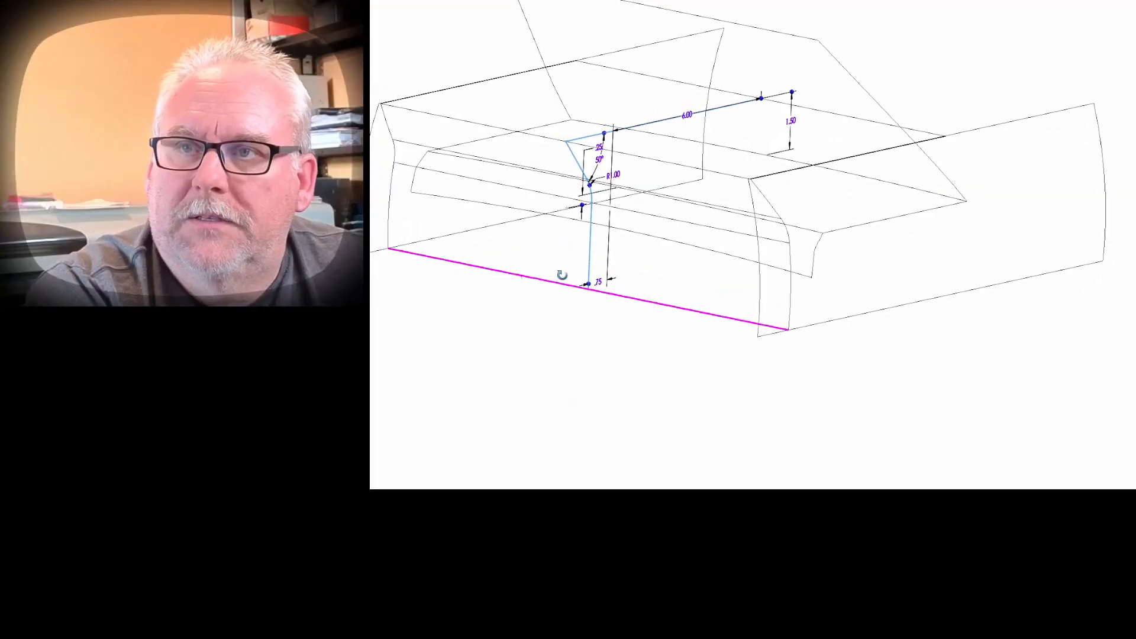
Step: Return the surfaces to a shaded display with edges and clear the sketch selection
{"action": "left_click", "coordinate": [768, 2]}
{"action": "left_click", "coordinate": [768, 8]}
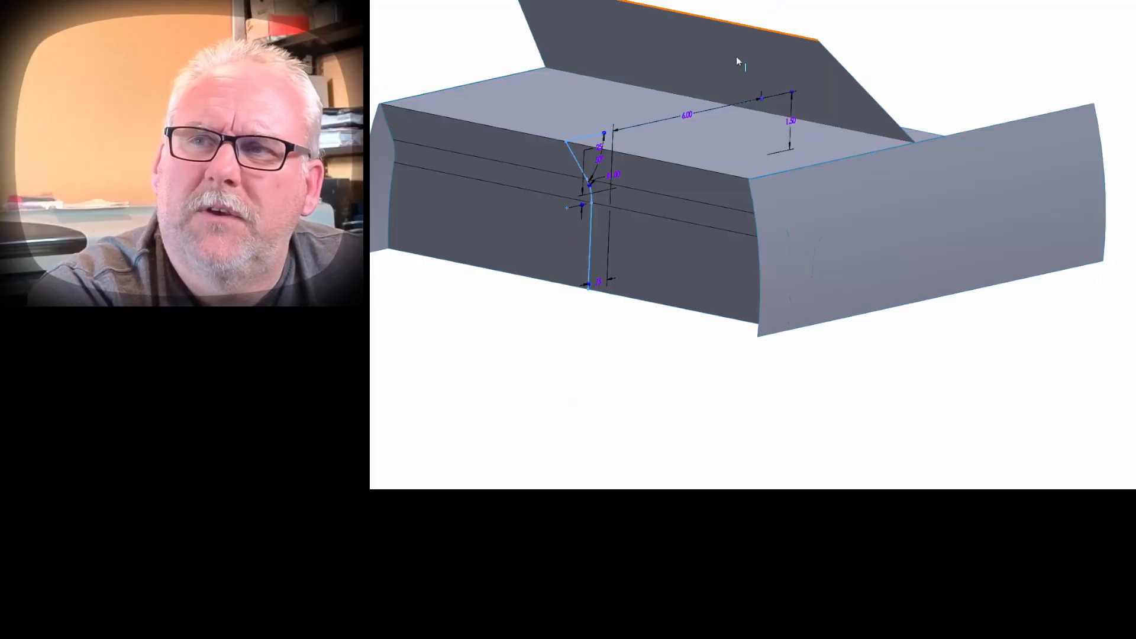
{"action": "middle_click_drag", "start_coordinate": [692, 109], "coordinate": [689, 112]}
{"action": "left_click", "coordinate": [607, 366]}
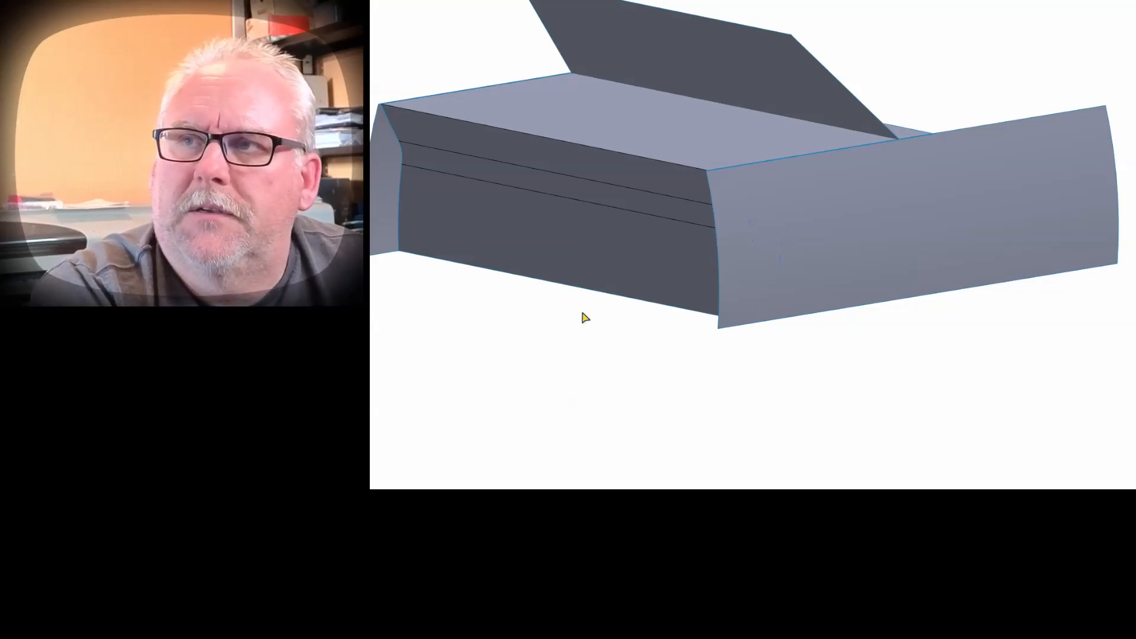
Step: Open the definition of the trim following Surface-Extrude3, inspect its kept surface pieces from several sides, and close it
{"action": "left_click", "coordinate": [564, 128]}
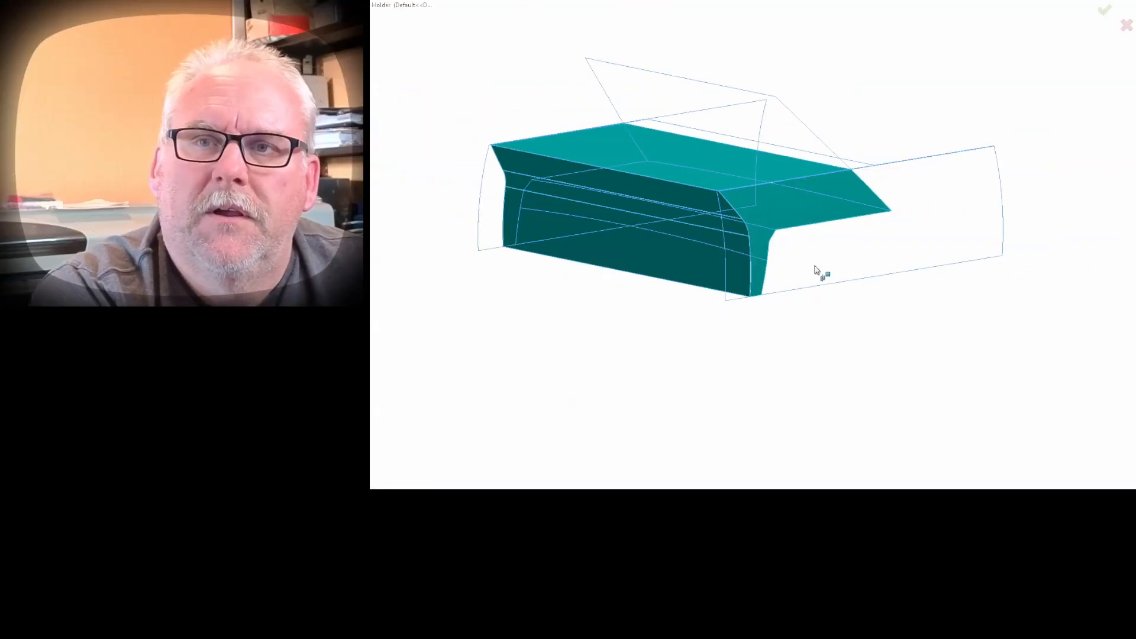
{"action": "middle_click_drag", "start_coordinate": [749, 275], "coordinate": [693, 281]}
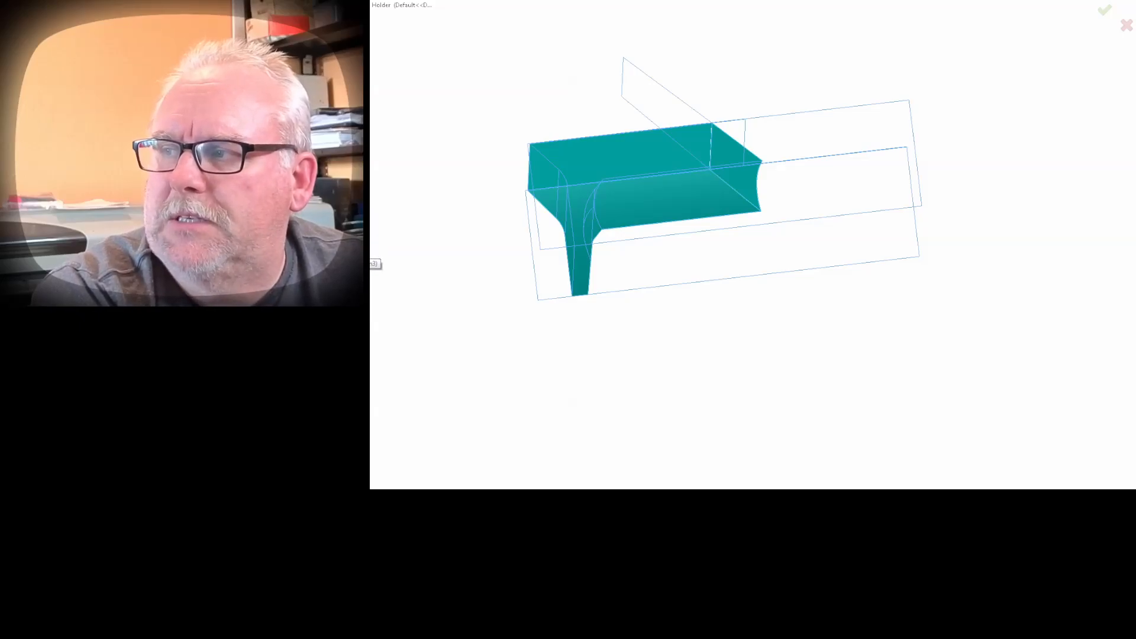
{"action": "middle_click_drag", "start_coordinate": [654, 268], "coordinate": [687, 225]}
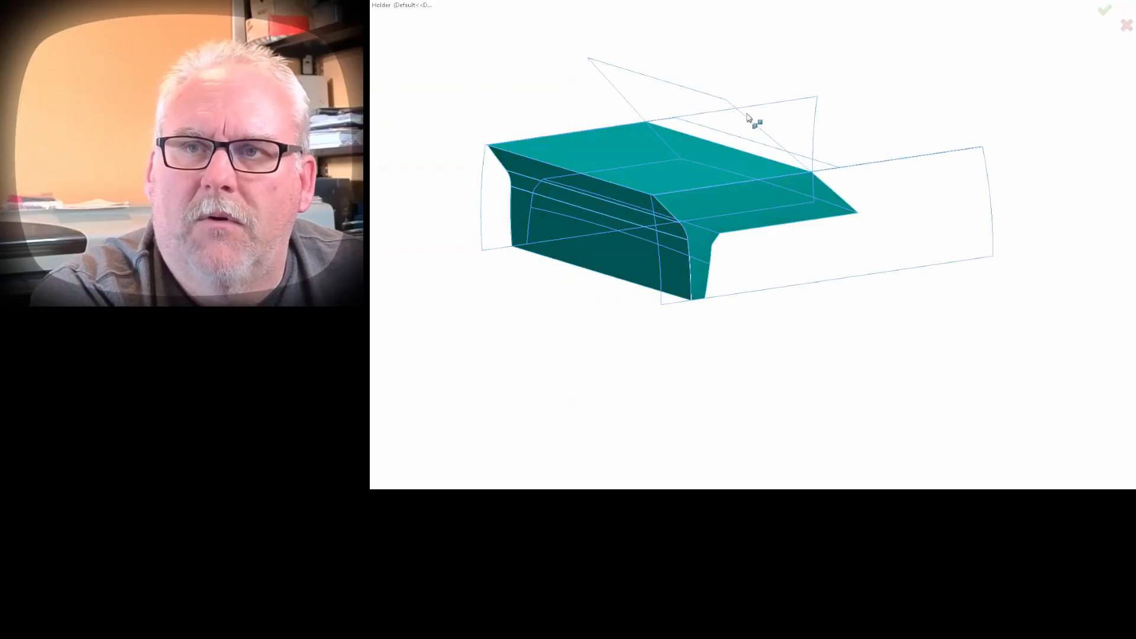
{"action": "middle_click_drag", "start_coordinate": [946, 161], "coordinate": [891, 197]}
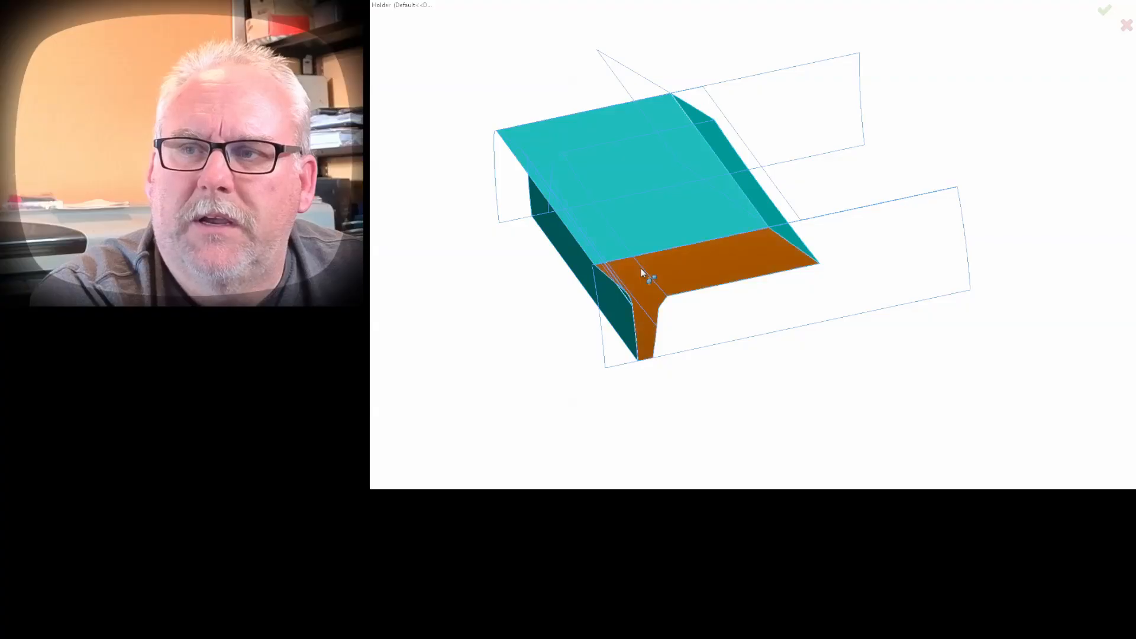
{"action": "middle_click_drag", "start_coordinate": [512, 337], "coordinate": [532, 267]}
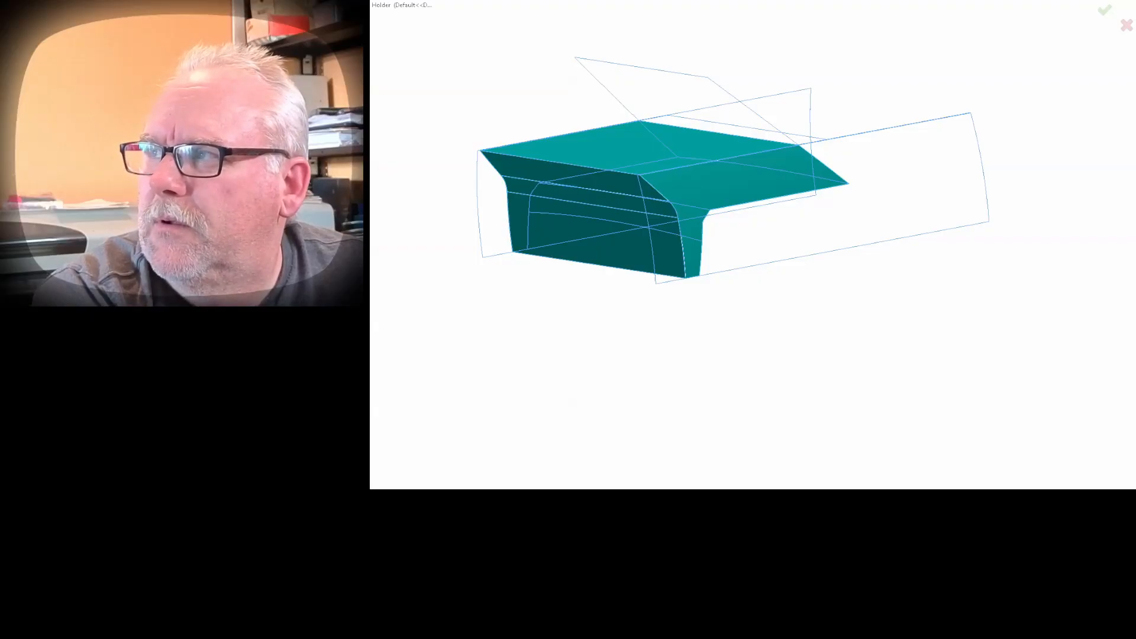
{"action": "key", "text": "Return"}
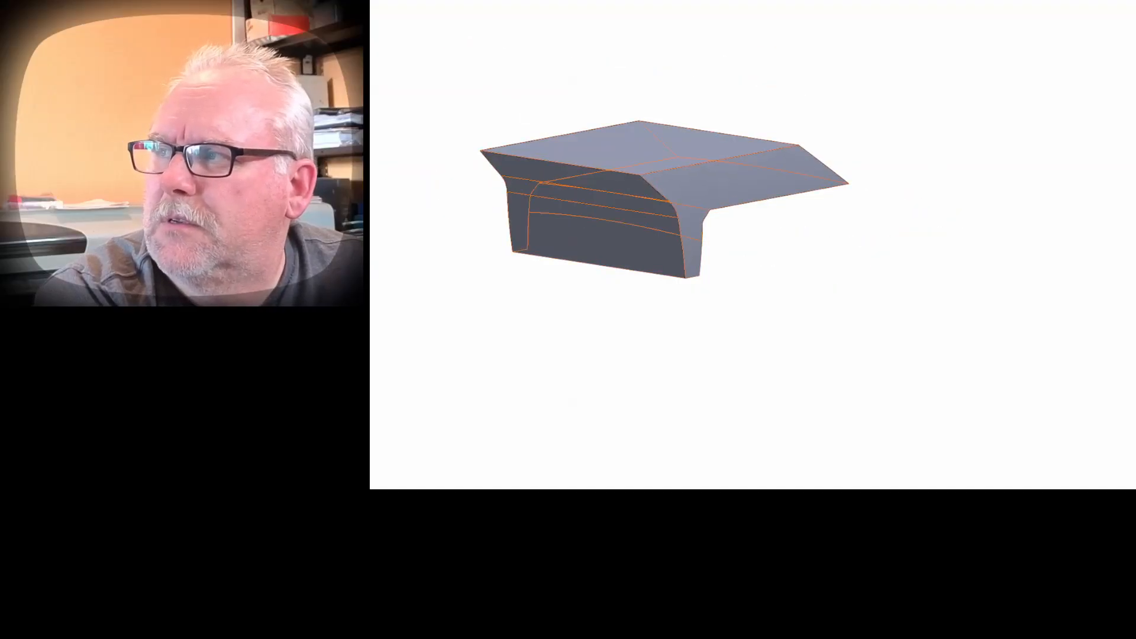
Step: Examine the trimmed holder body from its underside, open end and front
{"action": "middle_click_drag", "start_coordinate": [665, 325], "coordinate": [611, 232]}
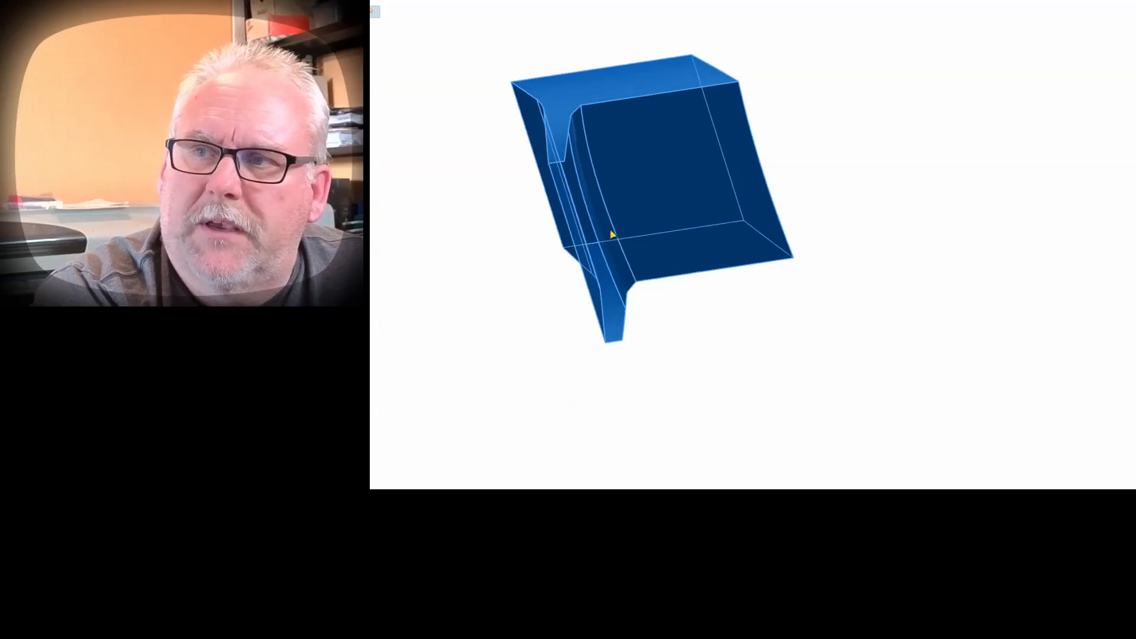
{"action": "left_click", "coordinate": [393, 281]}
{"action": "middle_click_drag", "start_coordinate": [544, 197], "coordinate": [513, 176]}
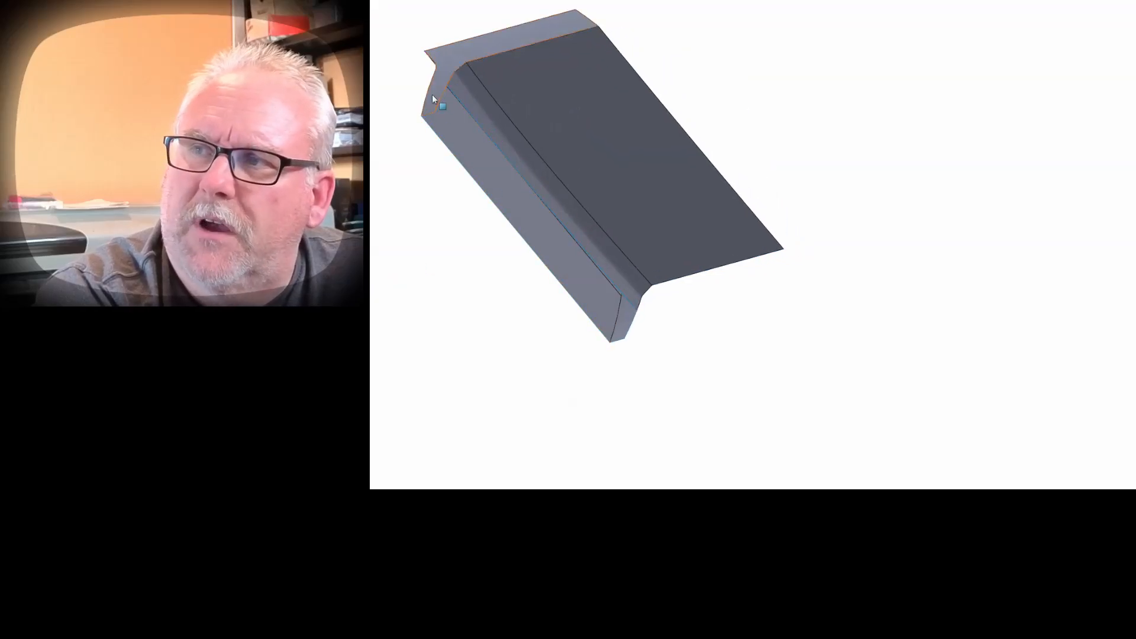
{"action": "middle_click_drag", "start_coordinate": [624, 314], "coordinate": [720, 459]}
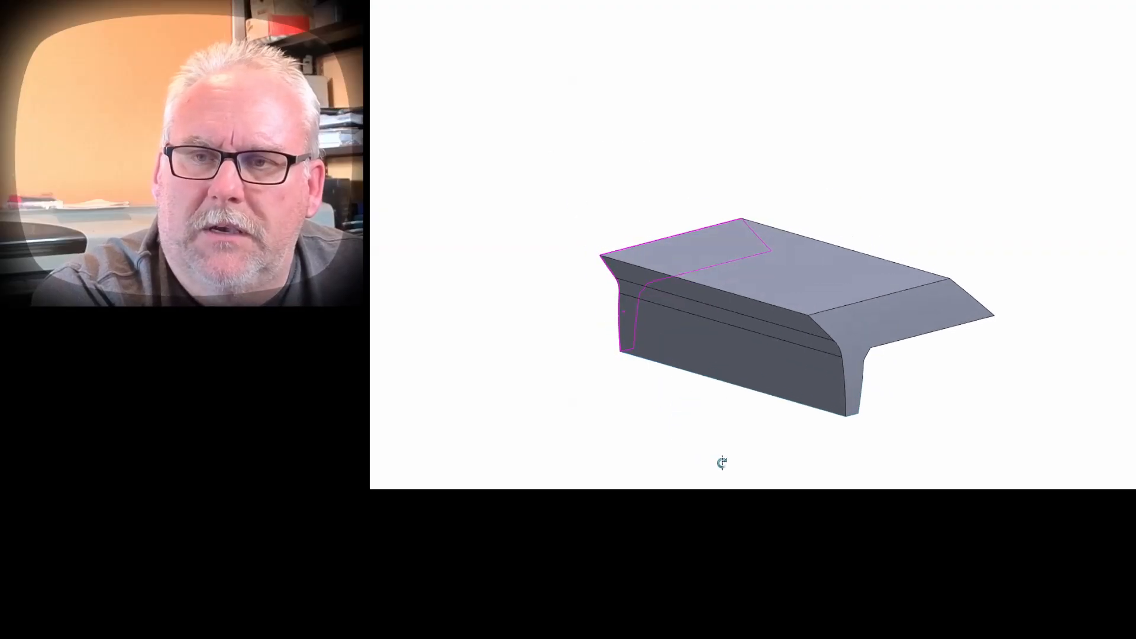
{"action": "left_click", "coordinate": [706, 400]}
{"action": "middle_click_drag", "start_coordinate": [707, 403], "coordinate": [579, 311]}
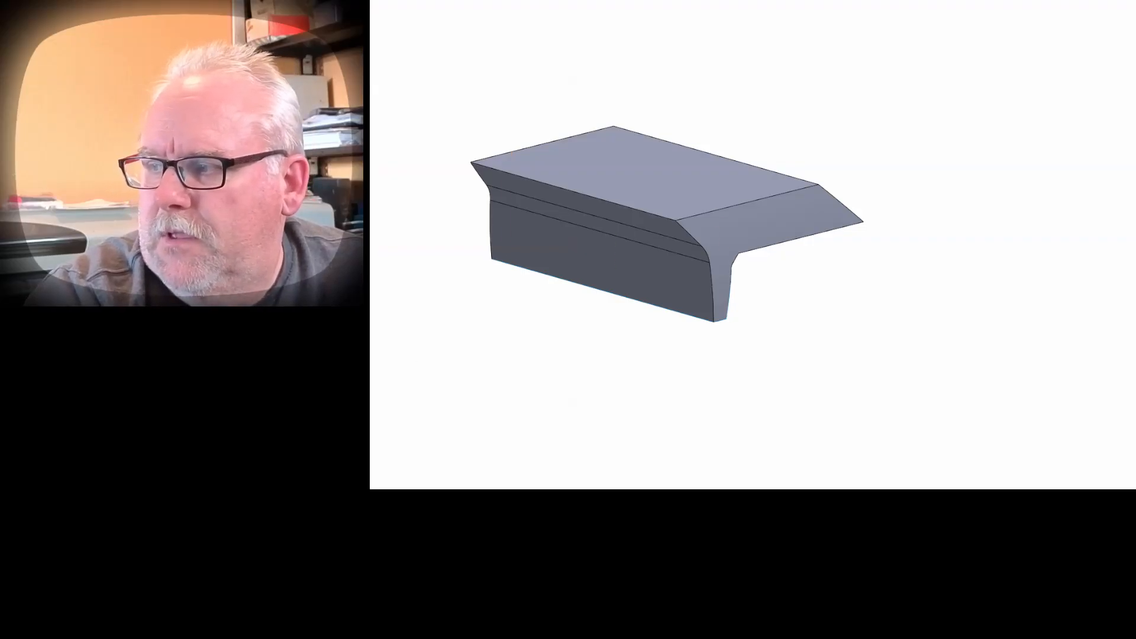
Step: Select the arched Surface-Extrude4 surface crossing the holder body and inspect it edge-on
{"action": "left_click", "coordinate": [619, 235]}
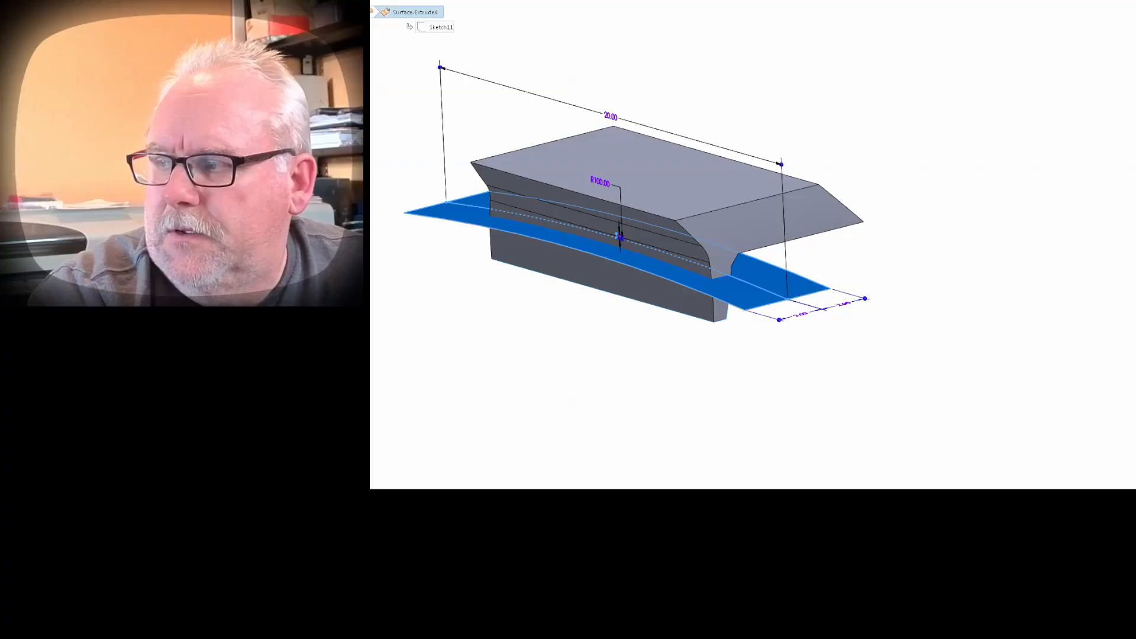
{"action": "key", "text": "Escape"}
{"action": "middle_click_drag", "start_coordinate": [391, 369], "coordinate": [454, 327]}
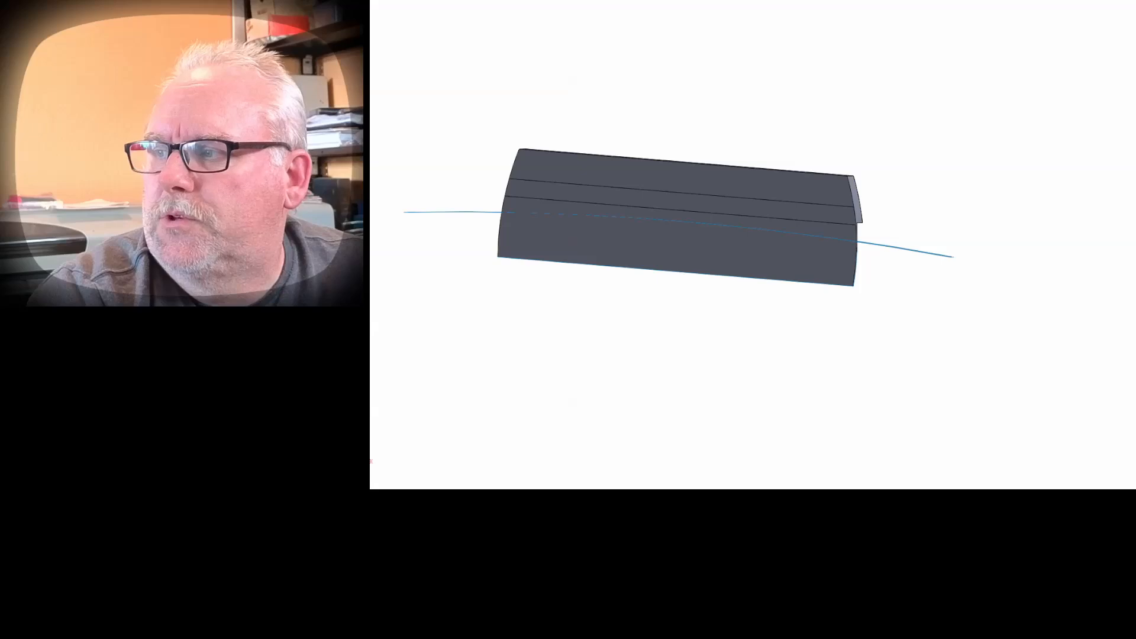
Step: Show the scanned dash point cloud and compare the holder body and arched surface with it from several angles
{"action": "left_click", "coordinate": [542, 468]}
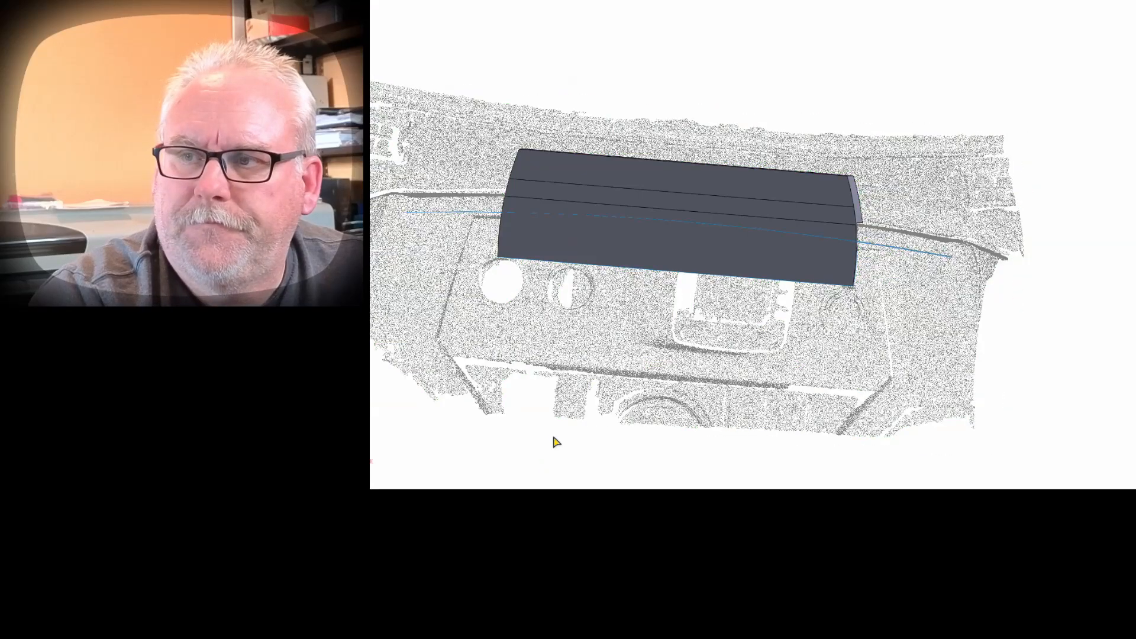
{"action": "mouse_move", "coordinate": [554, 437]}
{"action": "middle_mouse_down"}
{"action": "mouse_move", "coordinate": [537, 426]}
{"action": "mouse_move", "coordinate": [527, 436]}
{"action": "mouse_move", "coordinate": [515, 408]}
{"action": "mouse_move", "coordinate": [618, 395]}
{"action": "mouse_move", "coordinate": [607, 404]}
{"action": "middle_mouse_up"}
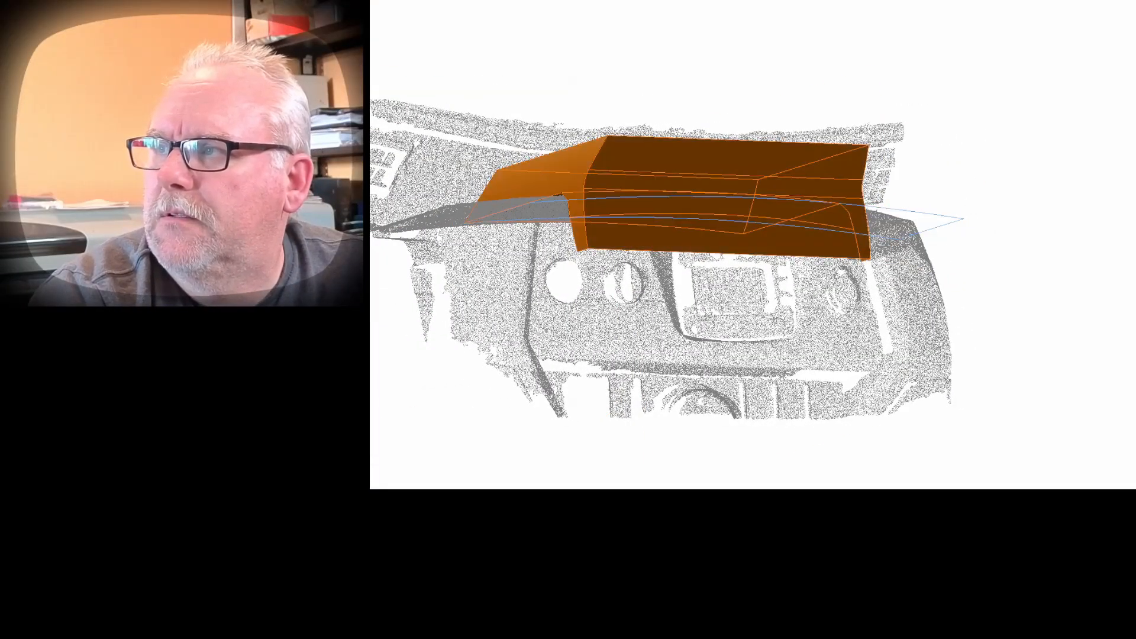
{"action": "middle_click_drag", "start_coordinate": [799, 210], "coordinate": [731, 242]}
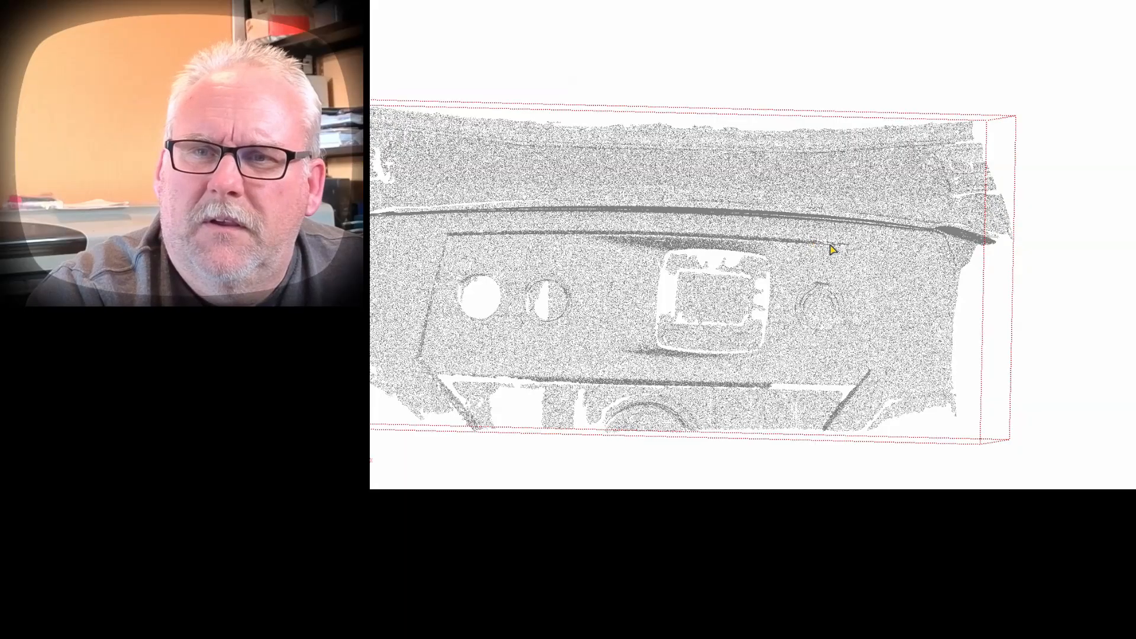
{"action": "middle_click_drag", "start_coordinate": [833, 250], "coordinate": [751, 252]}
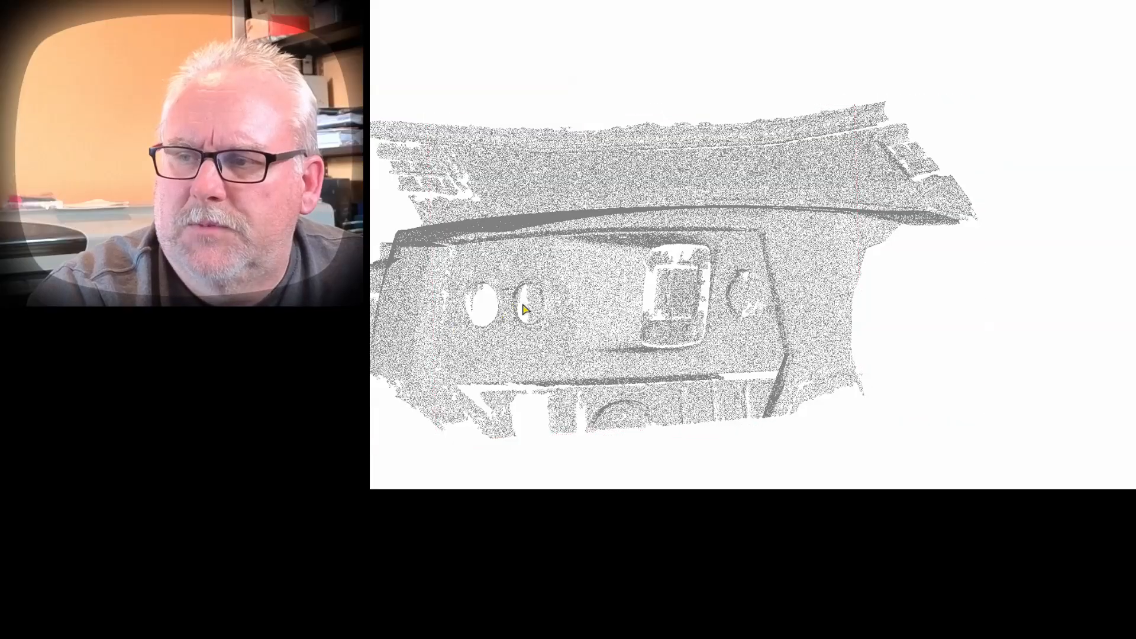
{"action": "middle_click_drag", "start_coordinate": [715, 245], "coordinate": [760, 238]}
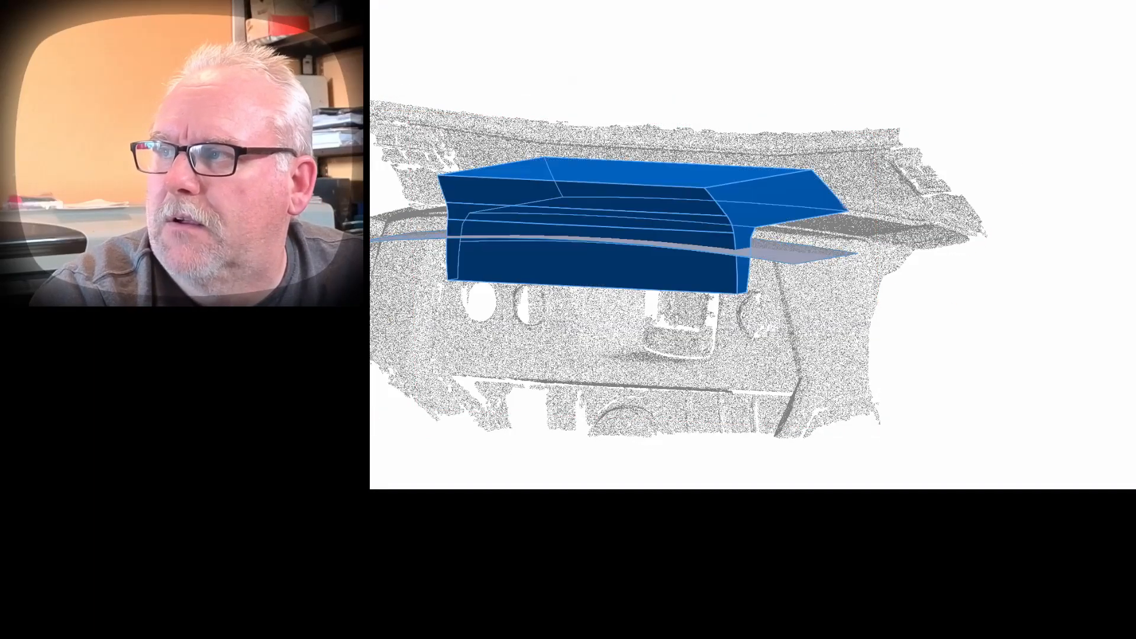
Step: Inspect the Surface-Trim6 definition with its removed surface pieces, and close it
{"action": "left_click", "coordinate": [448, 62]}
{"action": "middle_click_drag", "start_coordinate": [459, 196], "coordinate": [520, 220]}
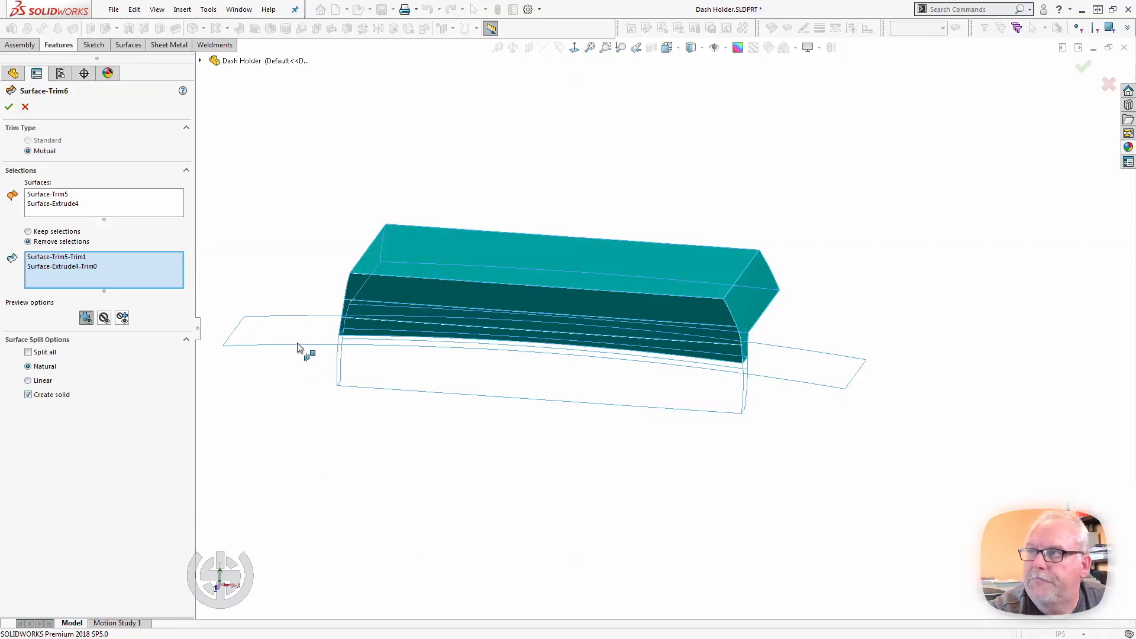
{"action": "left_click", "coordinate": [9, 108]}
Step: Inspect the arc profile in Sketch11 against the holder's lower edge and clear the selection
{"action": "left_click", "coordinate": [62, 494]}
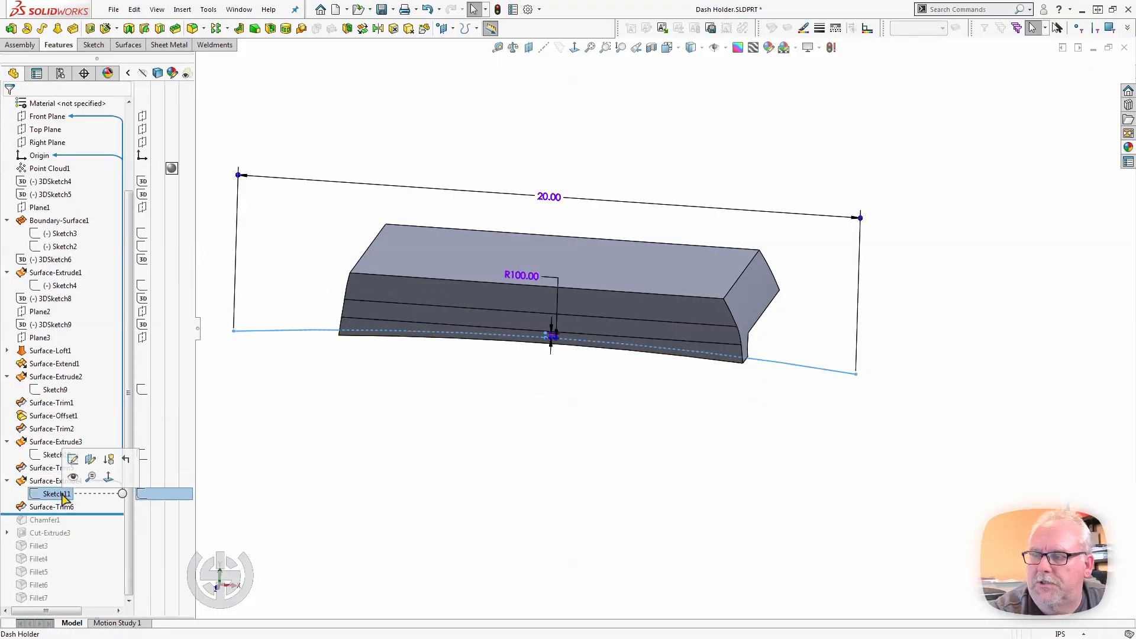
{"action": "middle_click_drag", "start_coordinate": [277, 388], "coordinate": [283, 353]}
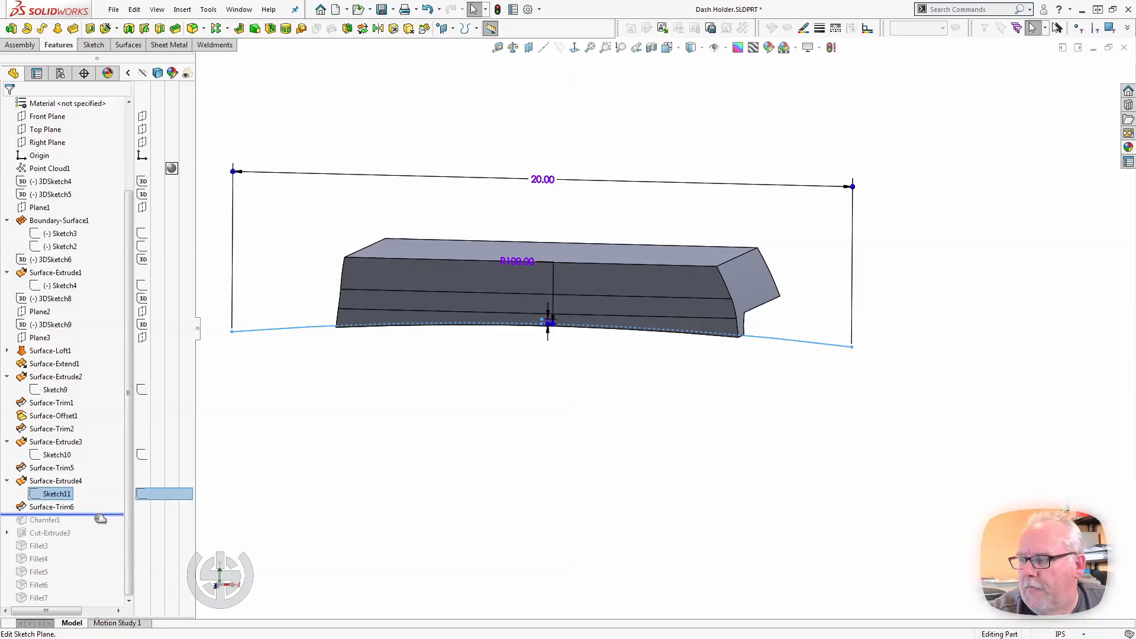
{"action": "key", "text": "Escape"}
Step: Roll the feature history forward past Chamfer1 and select the chamfer to inspect its face on the holder's edge
{"action": "left_click_drag", "start_coordinate": [97, 513], "coordinate": [83, 525]}
{"action": "left_click", "coordinate": [44, 519]}
{"action": "middle_click_drag", "start_coordinate": [753, 410], "coordinate": [648, 371]}
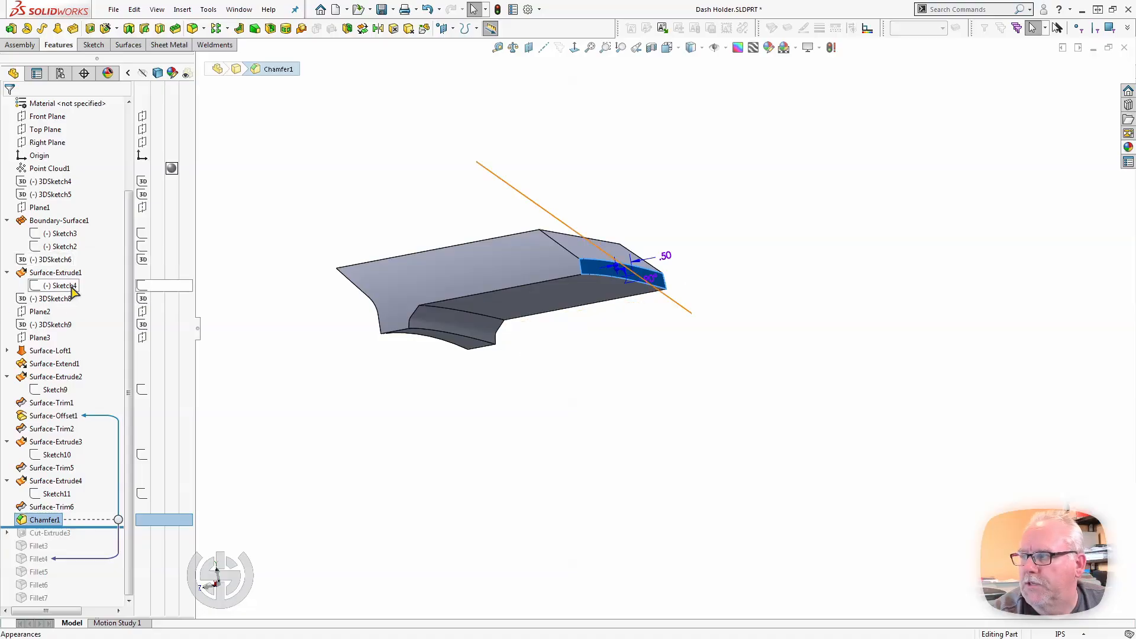
Step: Show Point Cloud1 and preview a section view of the part on the Right Plane
{"action": "right_click", "coordinate": [55, 171]}
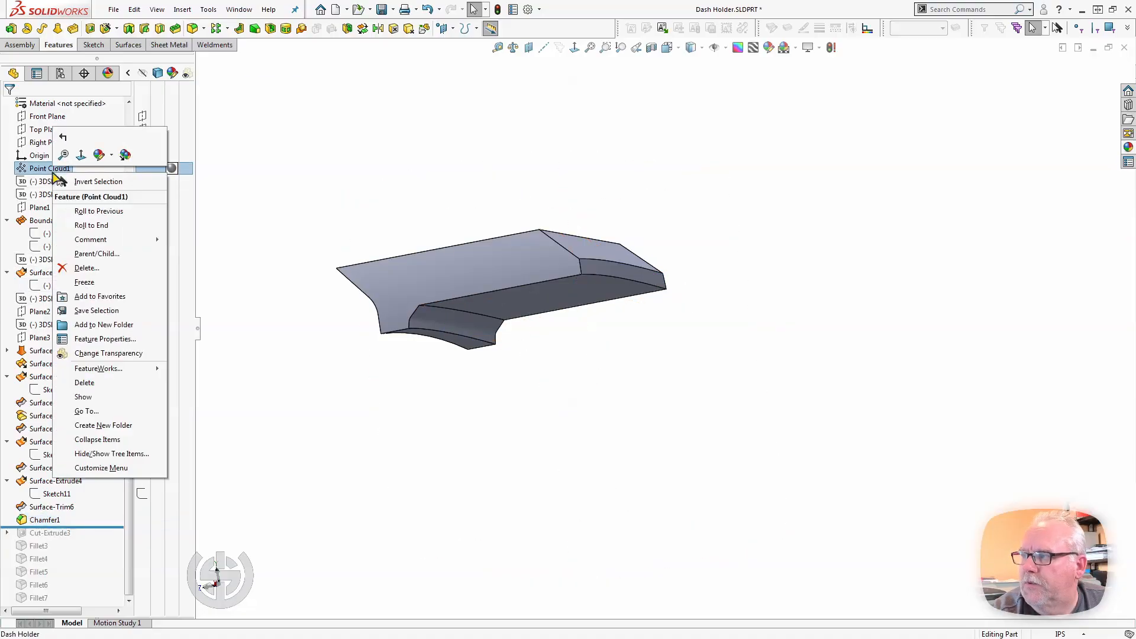
{"action": "left_click", "coordinate": [83, 397]}
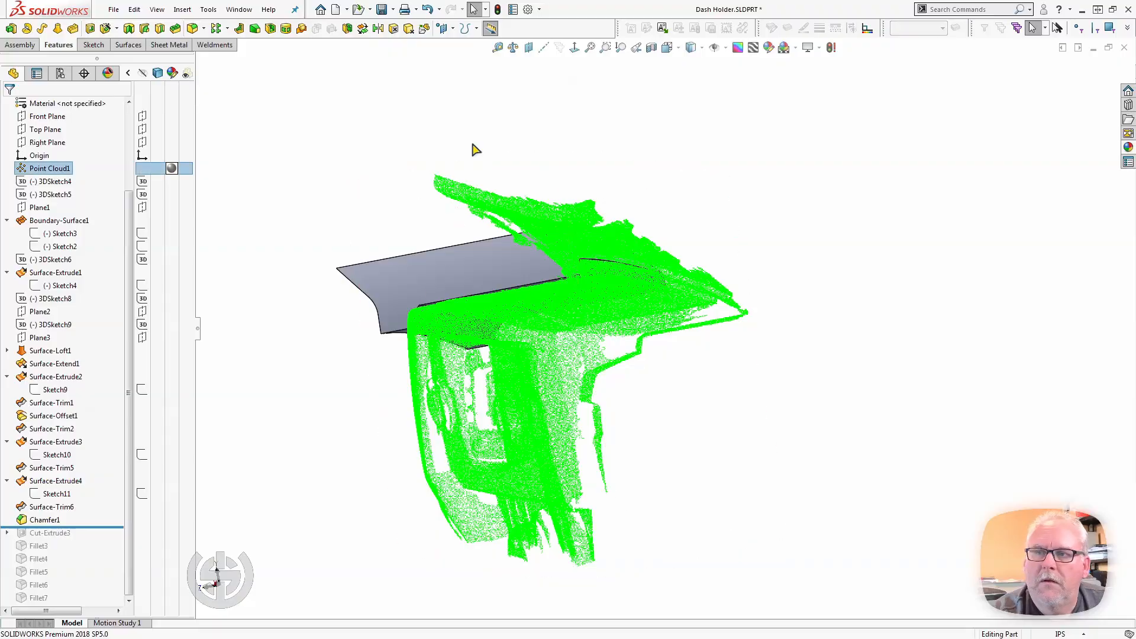
{"action": "left_click", "coordinate": [651, 48]}
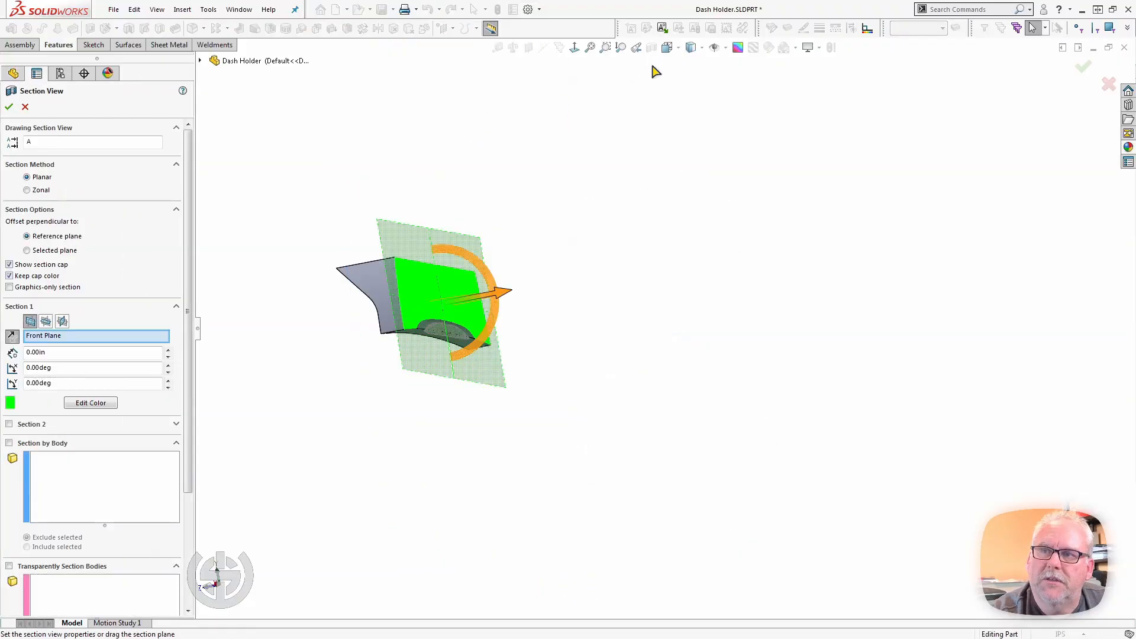
{"action": "left_click", "coordinate": [63, 322]}
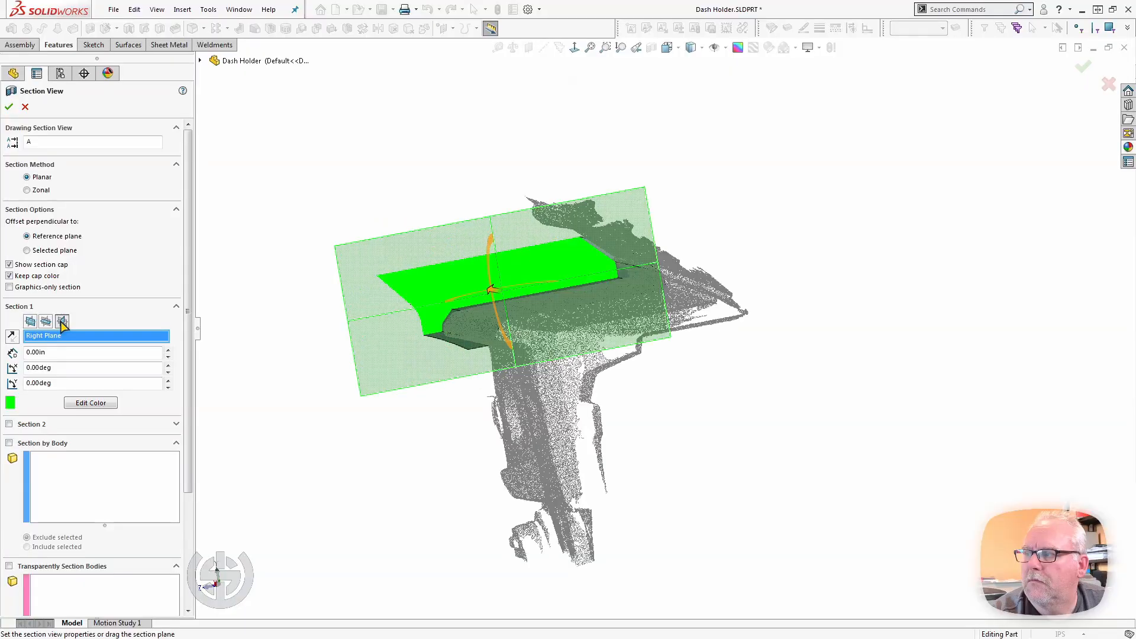
Step: Compare the chamfered edge with the scan in the section, shift the section plane to a 9.16 in offset, and cancel the section view
{"action": "middle_click_drag", "start_coordinate": [348, 298], "coordinate": [417, 349]}
{"action": "middle_click_drag", "start_coordinate": [598, 264], "coordinate": [514, 235]}
{"action": "scroll", "coordinate": [577, 303], "scroll_direction": "down", "scroll_amount": 3}
{"action": "scroll", "coordinate": [578, 303], "scroll_direction": "down", "scroll_amount": 2}
{"action": "middle_click_drag", "start_coordinate": [647, 300], "coordinate": [731, 245]}
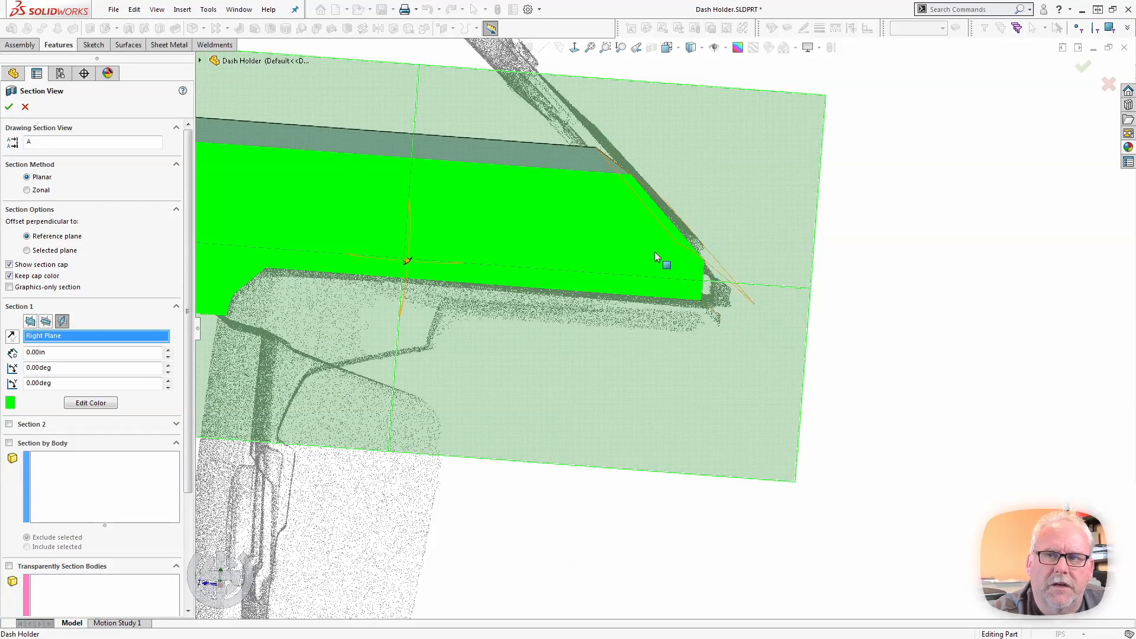
{"action": "left_click_drag", "start_coordinate": [413, 264], "coordinate": [436, 341]}
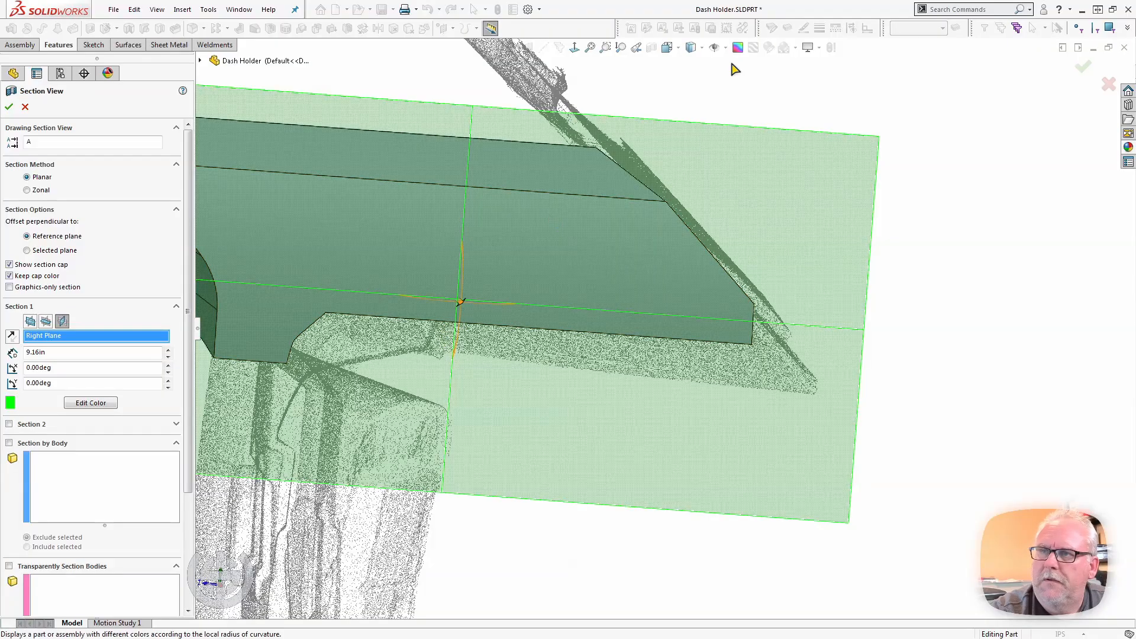
{"action": "key", "text": "Escape"}
Step: Roll the feature history forward past Cut-Extrude3 and hide Point Cloud1
{"action": "mouse_move", "coordinate": [613, 273]}
{"action": "middle_mouse_down"}
{"action": "mouse_move", "coordinate": [551, 244]}
{"action": "mouse_move", "coordinate": [644, 272]}
{"action": "mouse_move", "coordinate": [791, 362]}
{"action": "middle_mouse_up"}
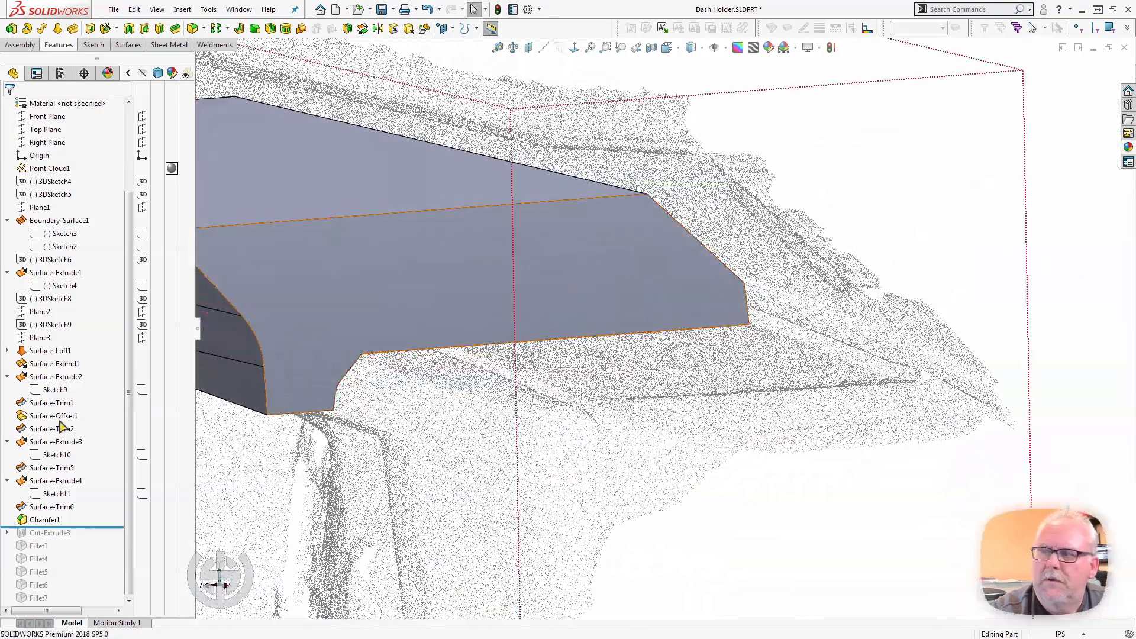
{"action": "left_click_drag", "start_coordinate": [98, 527], "coordinate": [98, 540]}
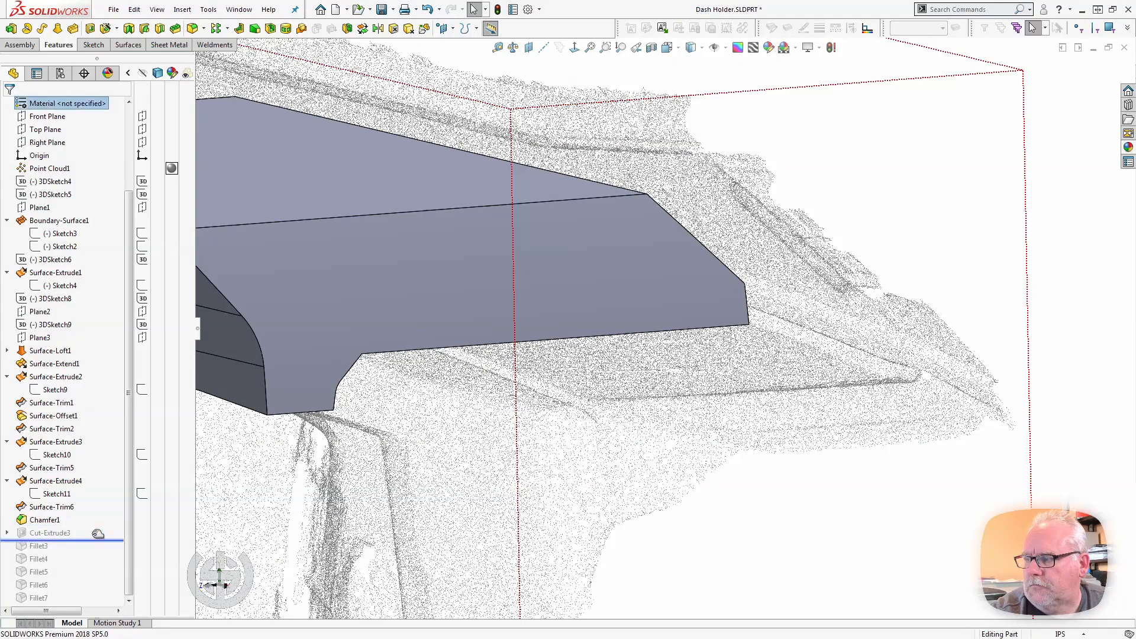
{"action": "right_click", "coordinate": [49, 168]}
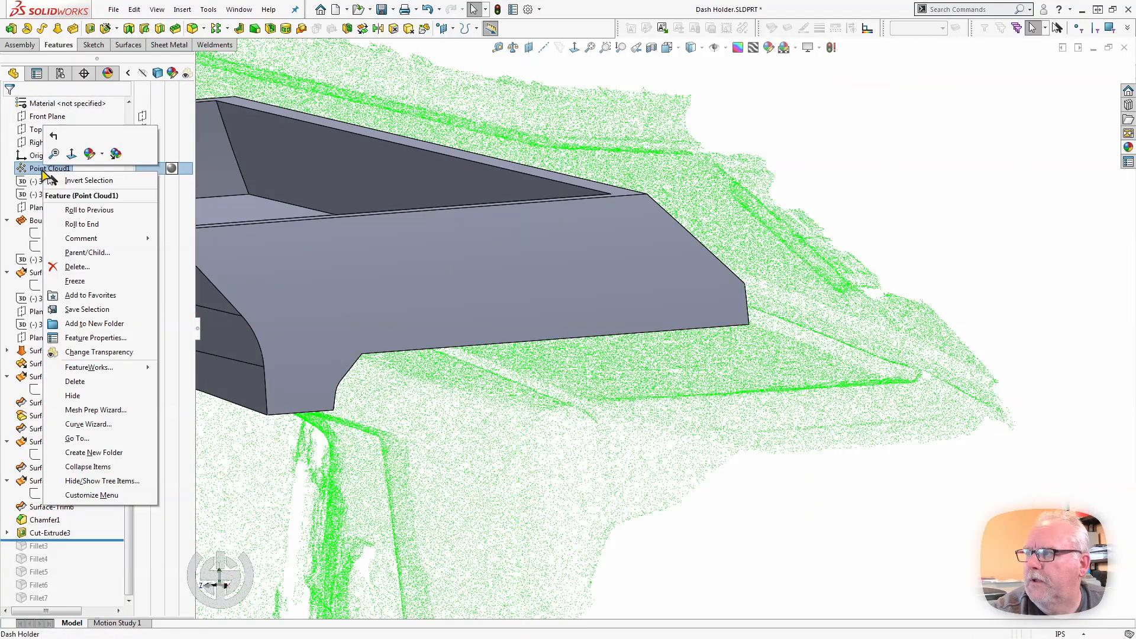
{"action": "left_click", "coordinate": [74, 394]}
Step: Examine the holder's recessed pocket and outer walls from several angles and distances
{"action": "scroll", "coordinate": [427, 318], "scroll_direction": "up", "scroll_amount": 5}
{"action": "scroll", "coordinate": [427, 318], "scroll_direction": "down", "scroll_amount": 1}
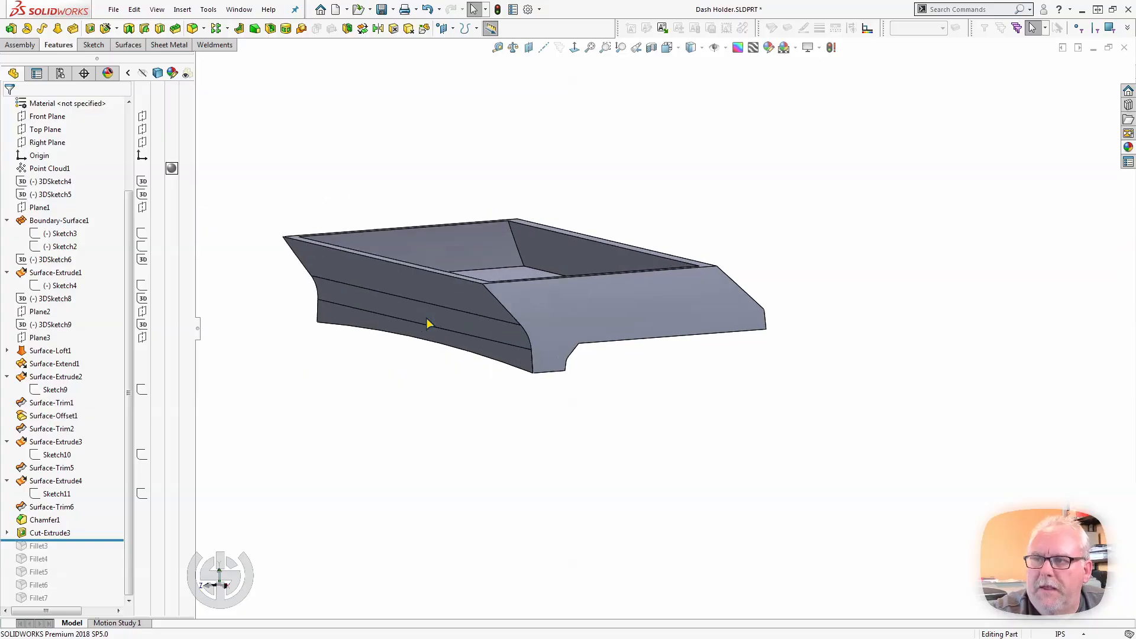
{"action": "scroll", "coordinate": [427, 318], "scroll_direction": "down", "scroll_amount": 2}
{"action": "mouse_move", "coordinate": [455, 295]}
{"action": "middle_mouse_down"}
{"action": "mouse_move", "coordinate": [489, 300]}
{"action": "mouse_move", "coordinate": [468, 308]}
{"action": "middle_mouse_up"}
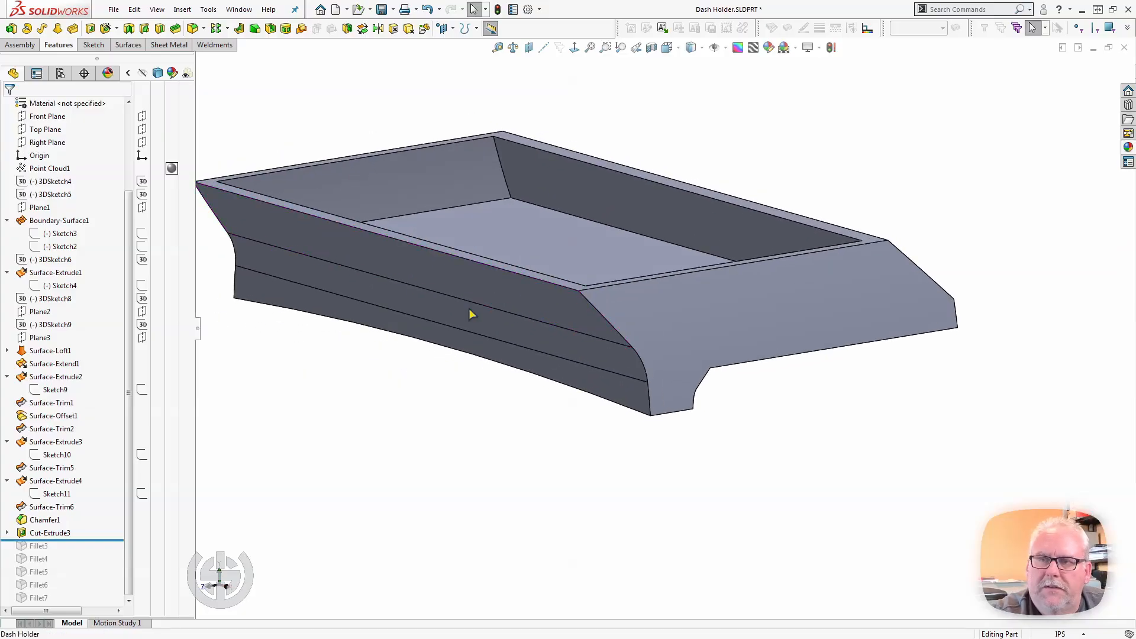
{"action": "scroll", "coordinate": [489, 210], "scroll_direction": "up", "scroll_amount": 3}
{"action": "scroll", "coordinate": [563, 241], "scroll_direction": "down", "scroll_amount": 3}
{"action": "scroll", "coordinate": [563, 240], "scroll_direction": "up", "scroll_amount": 3}
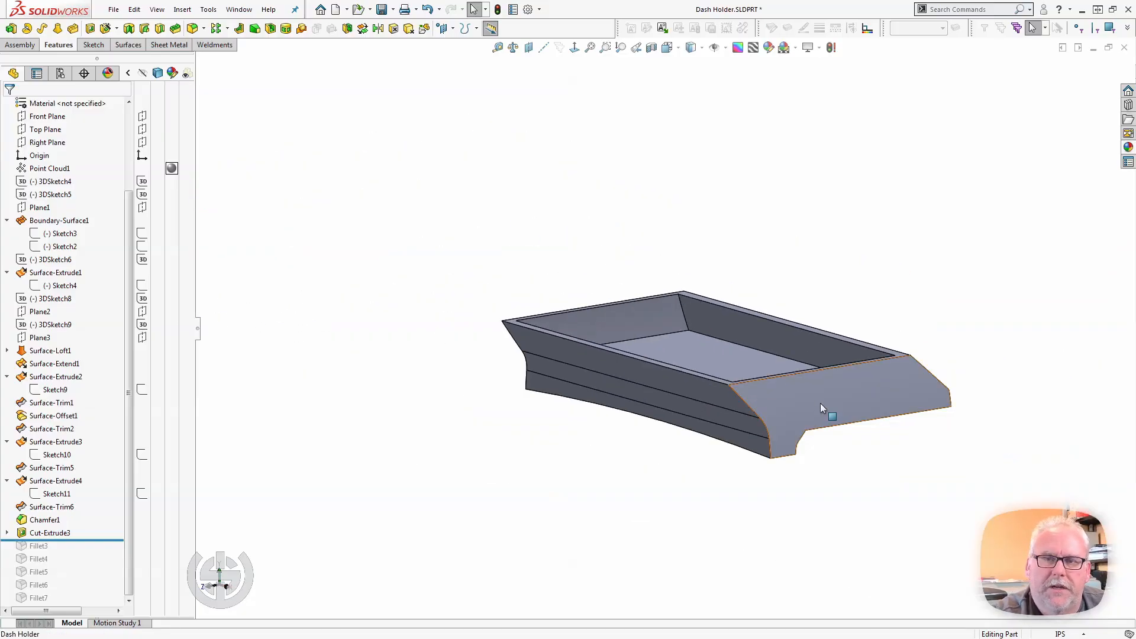
{"action": "scroll", "coordinate": [722, 370], "scroll_direction": "down", "scroll_amount": 2}
{"action": "middle_click_drag", "start_coordinate": [722, 368], "coordinate": [688, 354]}
{"action": "scroll", "coordinate": [677, 342], "scroll_direction": "up", "scroll_amount": 4}
{"action": "scroll", "coordinate": [550, 322], "scroll_direction": "down", "scroll_amount": 2}
{"action": "middle_click", "coordinate": [549, 321]}
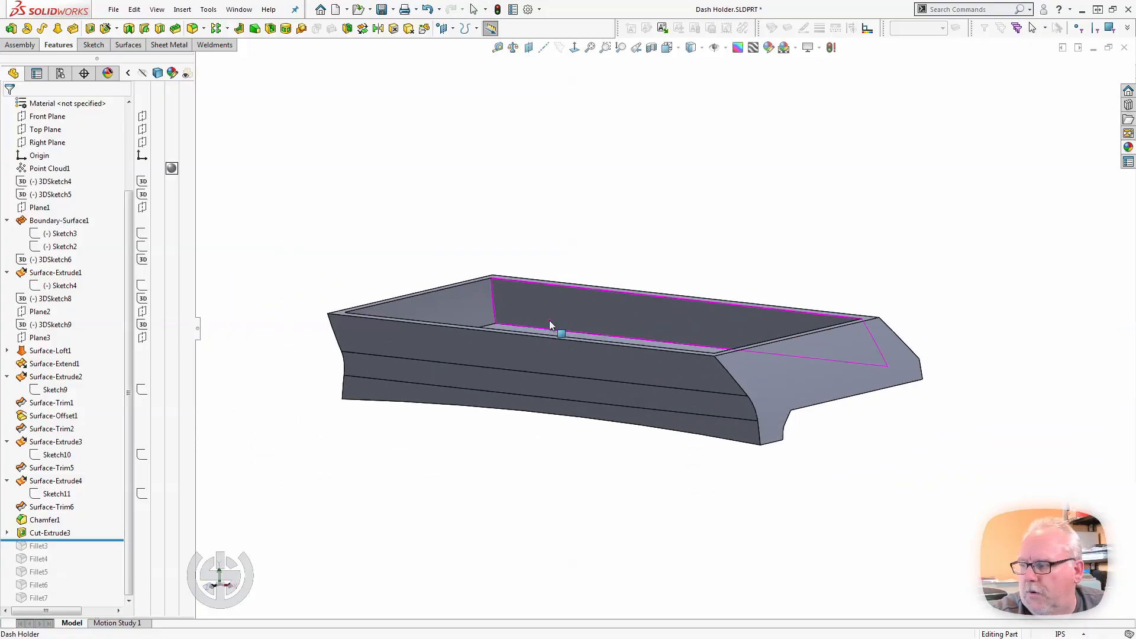
{"action": "middle_click_drag", "start_coordinate": [549, 321], "coordinate": [542, 358]}
Step: Select Cut-Extrude3's profile Sketch12 and display the part in wireframe to see the sketch inside the body
{"action": "left_click", "coordinate": [542, 357]}
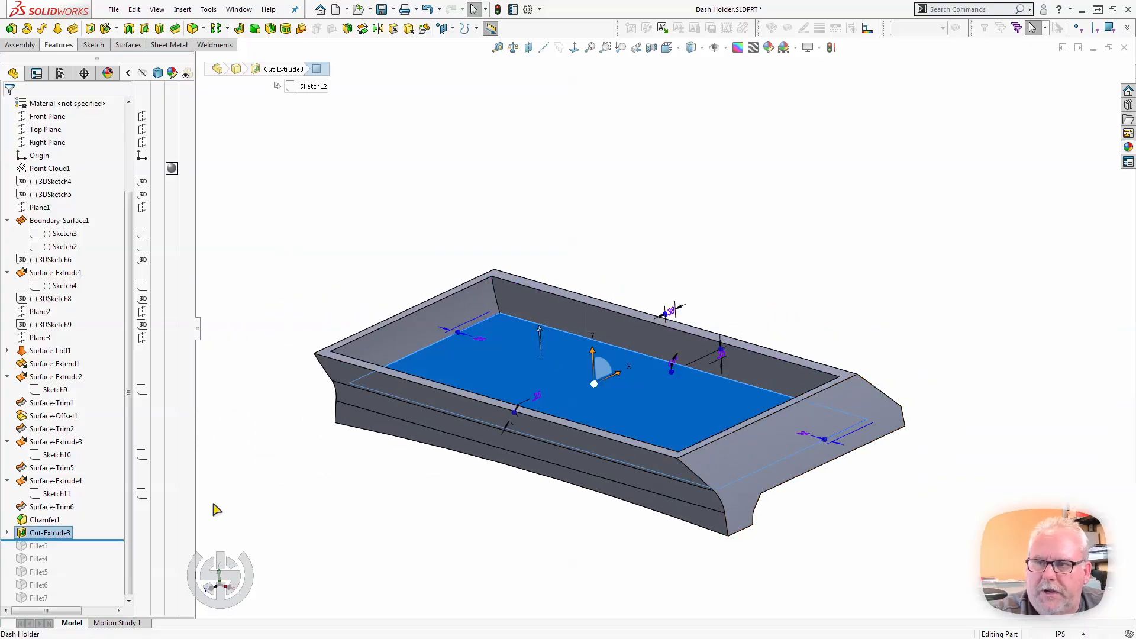
{"action": "left_click", "coordinate": [7, 533]}
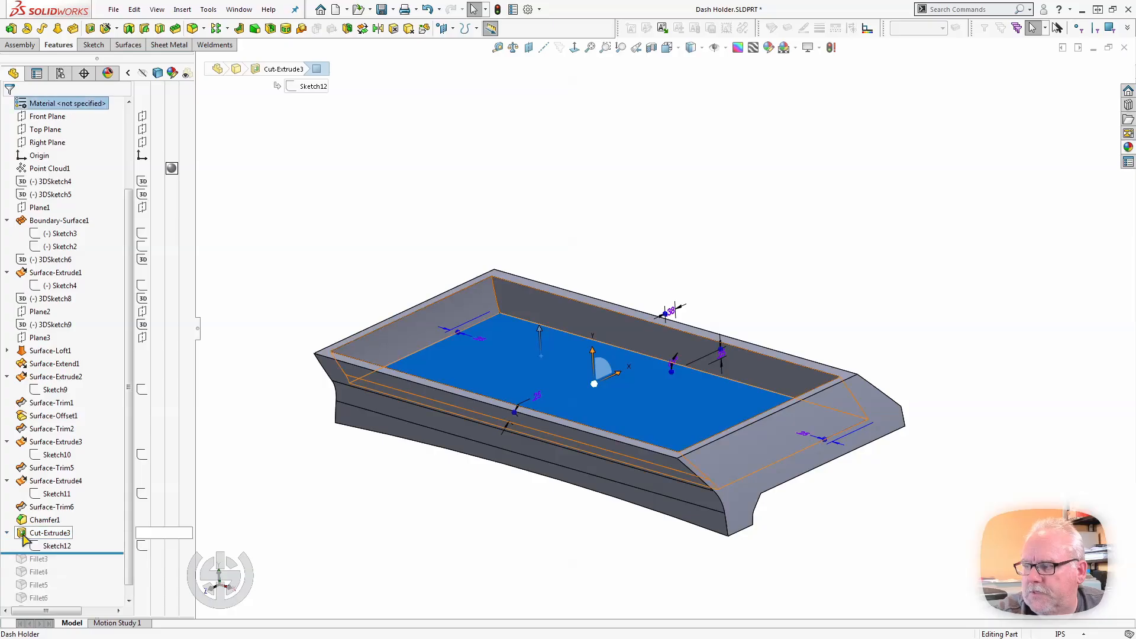
{"action": "left_click", "coordinate": [56, 545]}
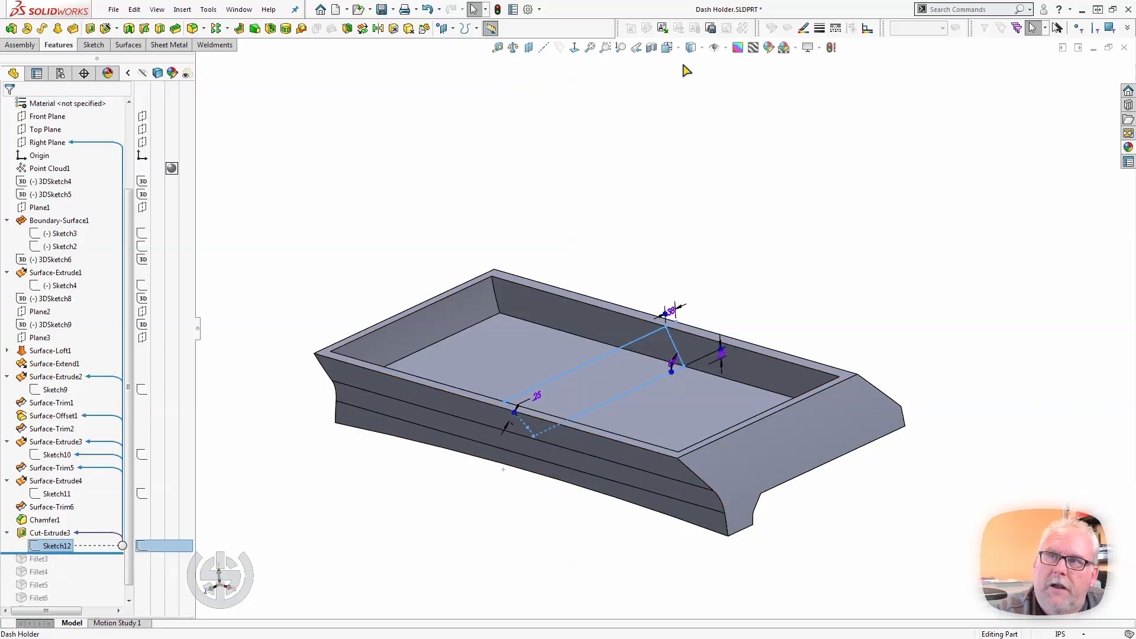
{"action": "left_click", "coordinate": [690, 48]}
{"action": "left_click", "coordinate": [694, 136]}
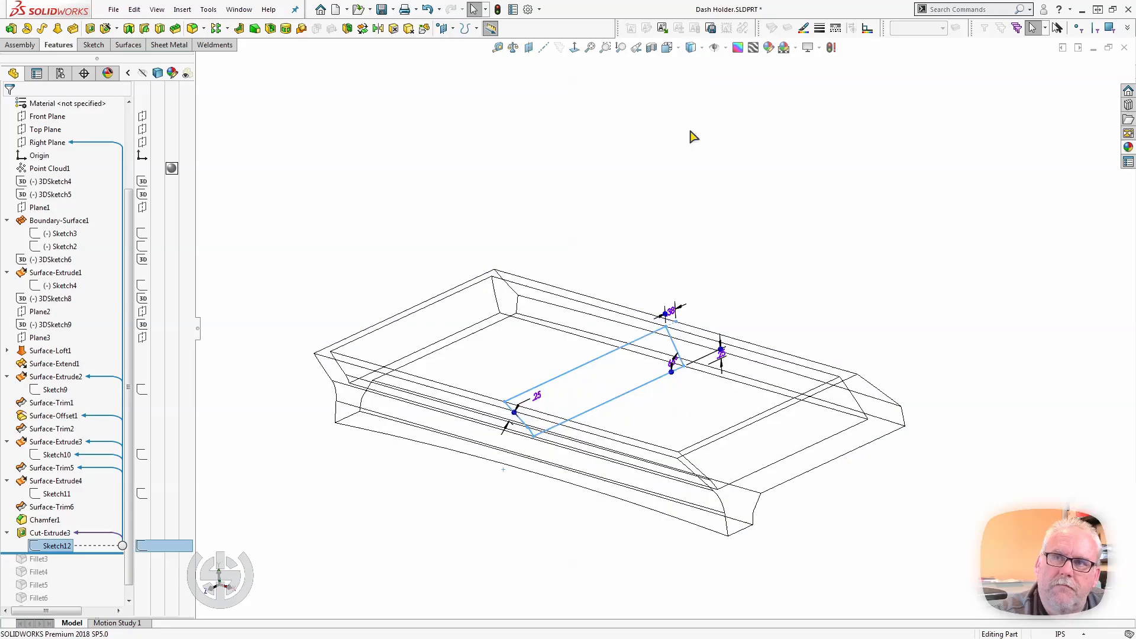
Step: Examine the pocket profile and wall offsets in the Right view and at a slight angle
{"action": "left_click", "coordinate": [668, 48]}
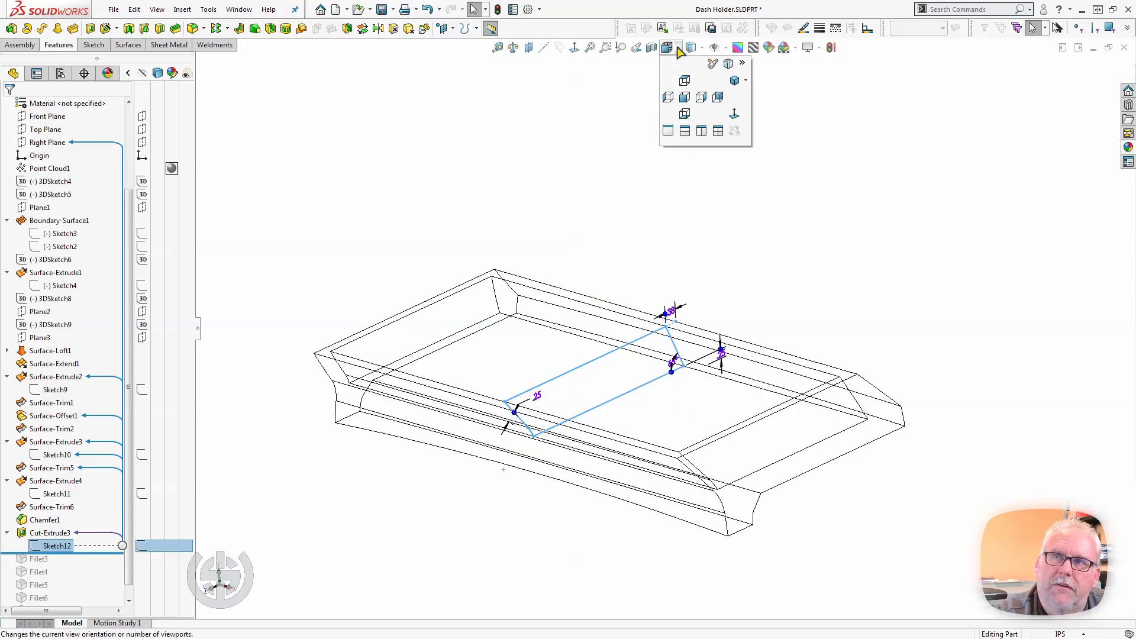
{"action": "left_click", "coordinate": [702, 99]}
{"action": "left_click", "coordinate": [802, 301]}
{"action": "scroll", "coordinate": [807, 269], "scroll_direction": "down", "scroll_amount": 3}
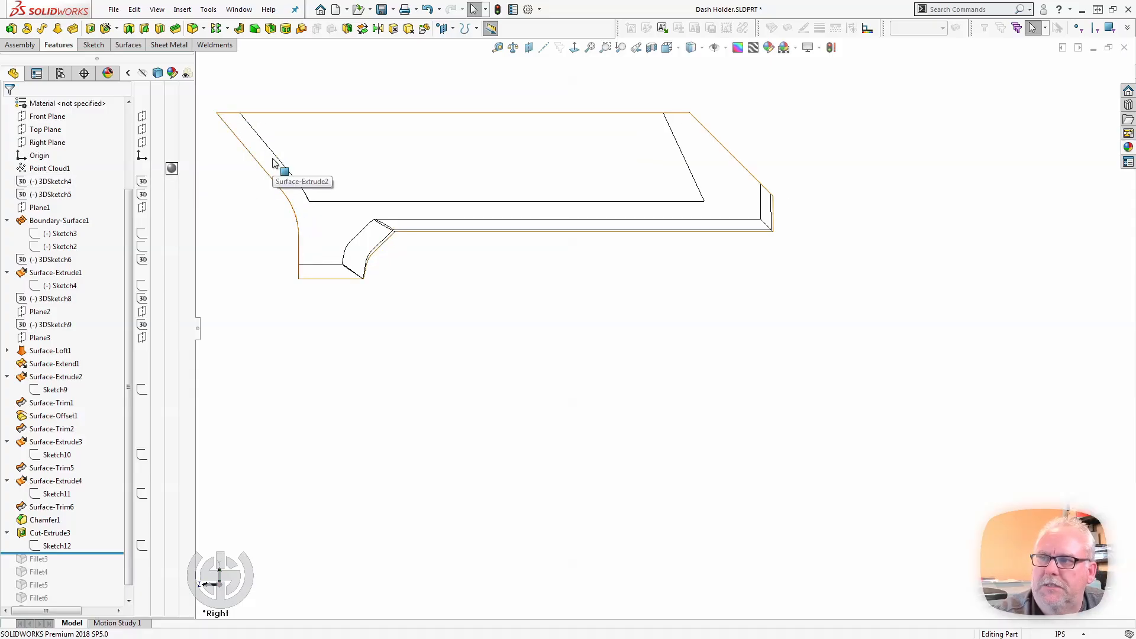
{"action": "middle_click_drag", "start_coordinate": [473, 246], "coordinate": [511, 241]}
{"action": "scroll", "coordinate": [507, 235], "scroll_direction": "up", "scroll_amount": 3}
{"action": "middle_click_drag", "start_coordinate": [414, 274], "coordinate": [463, 278]}
Step: Examine the pocket's side walls in the wireframe Front view, ending with an angled look at the holder
{"action": "left_click", "coordinate": [666, 47]}
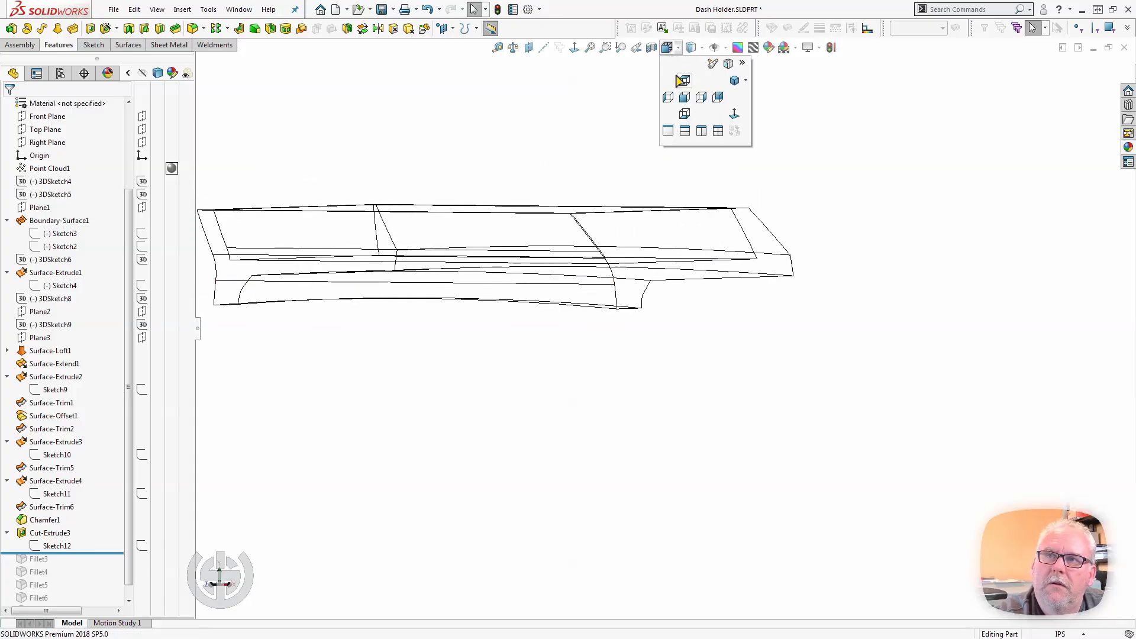
{"action": "left_click", "coordinate": [684, 104]}
{"action": "scroll", "coordinate": [697, 296], "scroll_direction": "down", "scroll_amount": 2}
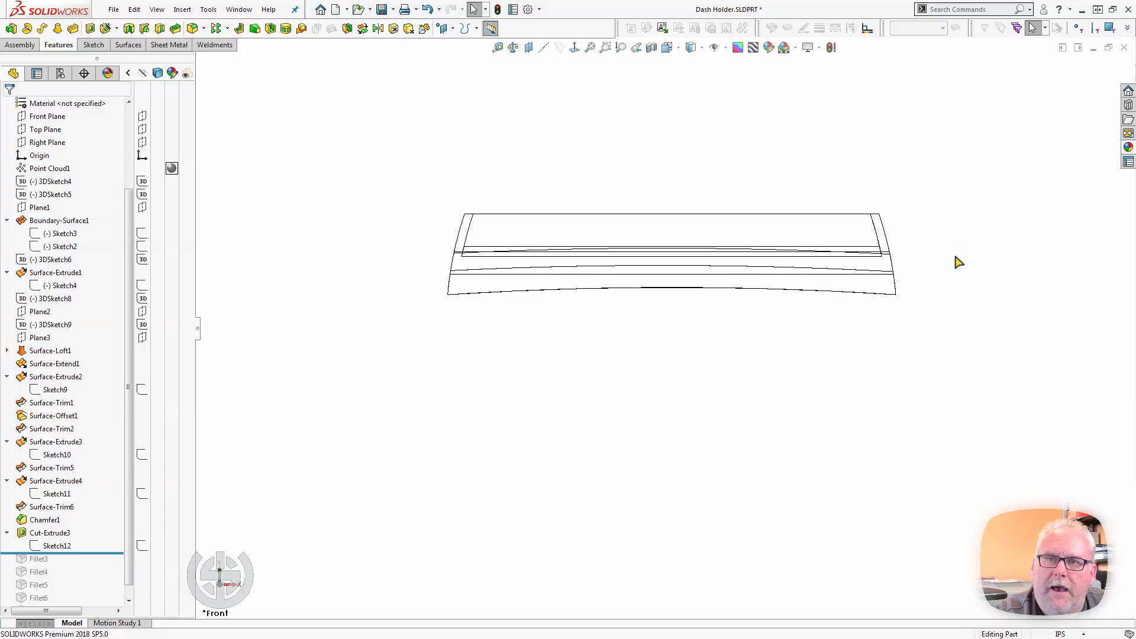
{"action": "scroll", "coordinate": [887, 269], "scroll_direction": "down", "scroll_amount": 2}
{"action": "scroll", "coordinate": [851, 266], "scroll_direction": "up", "scroll_amount": 4}
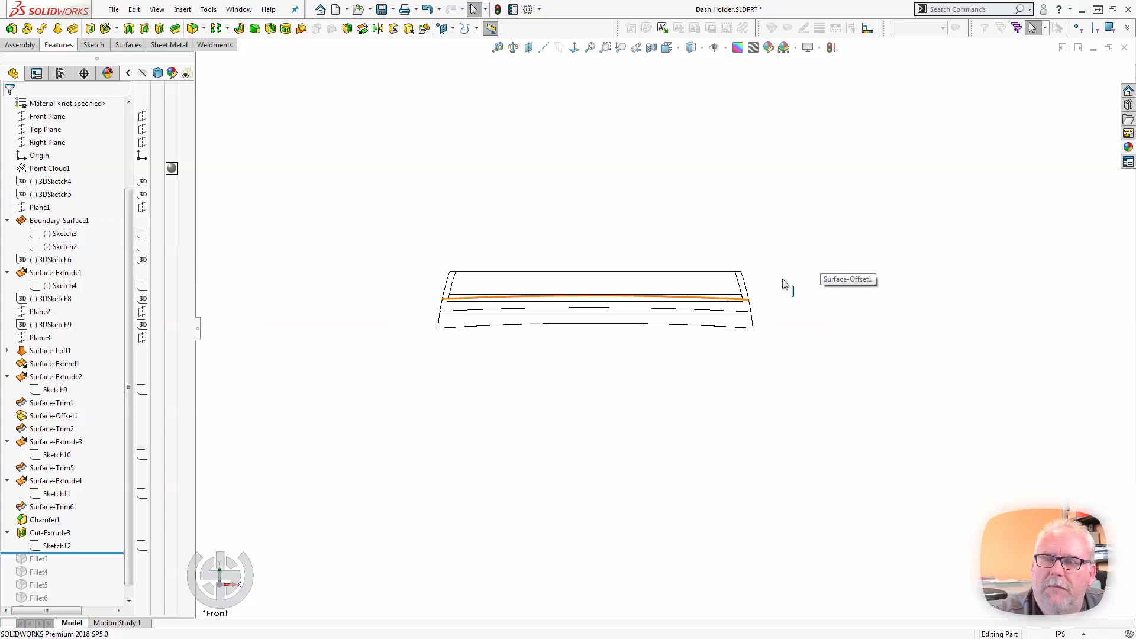
{"action": "middle_click_drag", "start_coordinate": [784, 284], "coordinate": [690, 157]}
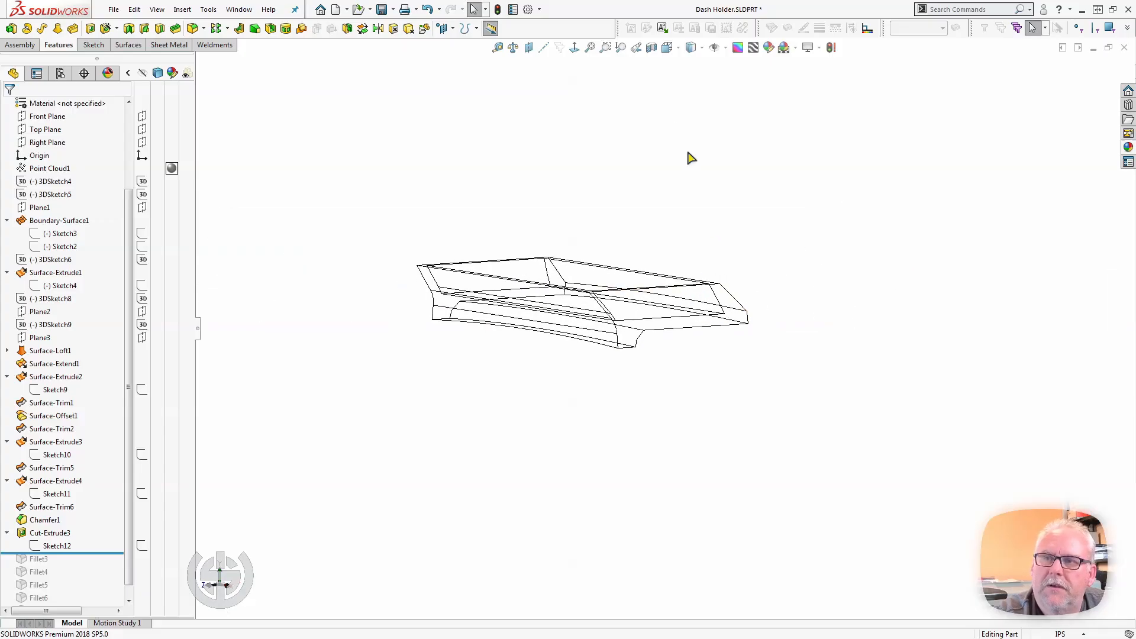
Step: Display the holder shaded with edges and inspect a Front Plane section offset about -1.31 in, leaving the section view without keeping it
{"action": "left_click", "coordinate": [652, 47]}
{"action": "left_click", "coordinate": [690, 48]}
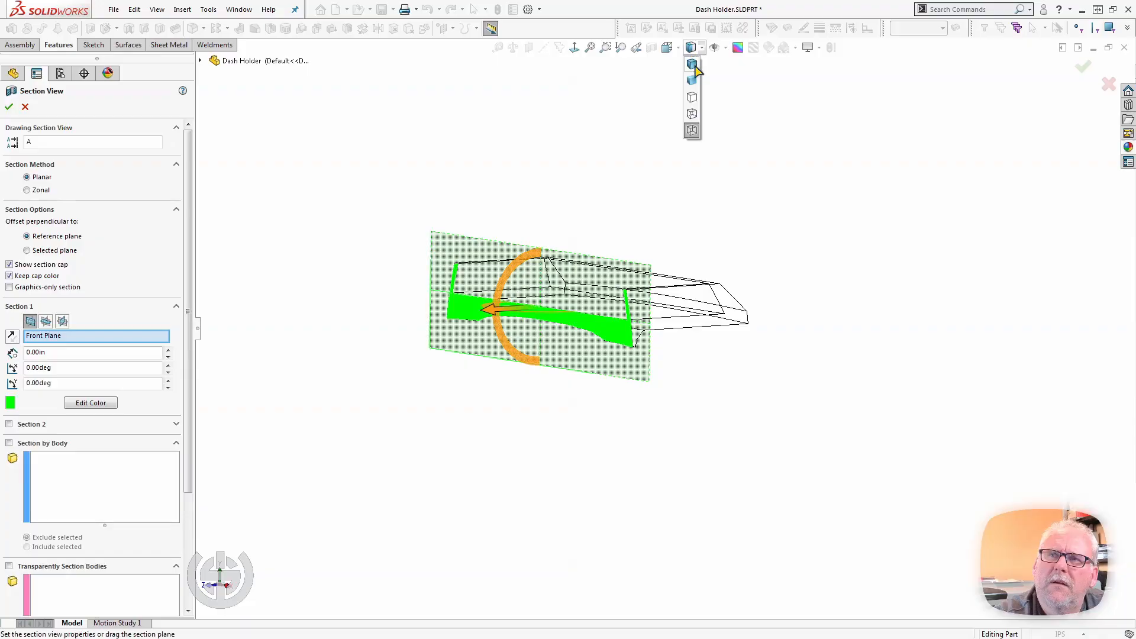
{"action": "left_click", "coordinate": [694, 66]}
{"action": "scroll", "coordinate": [584, 275], "scroll_direction": "down", "scroll_amount": 3}
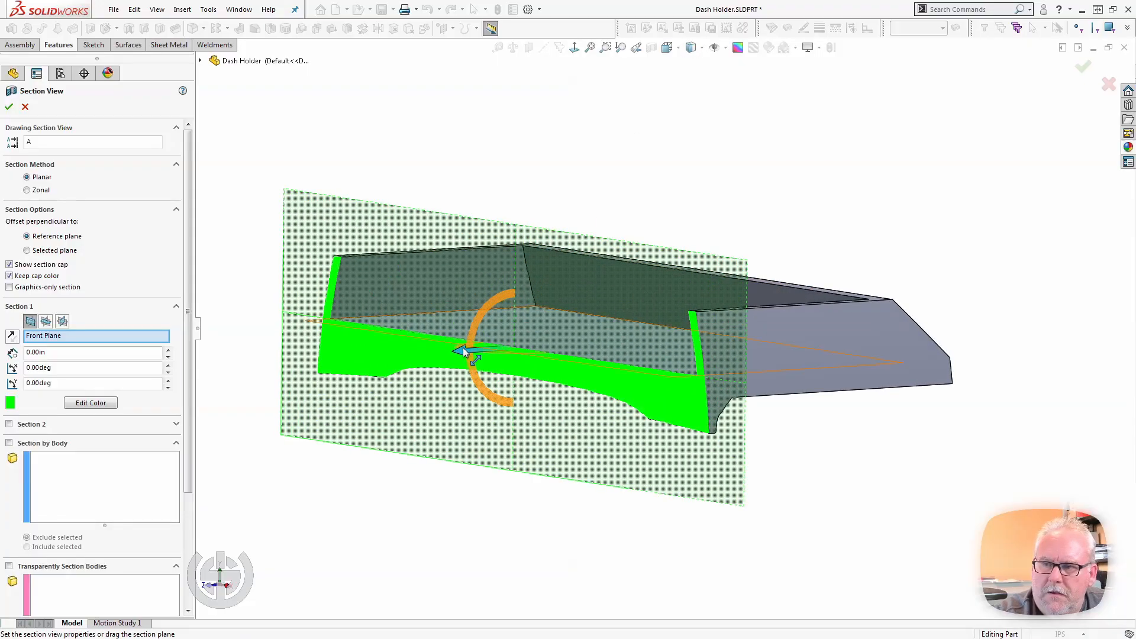
{"action": "left_click_drag", "start_coordinate": [463, 347], "coordinate": [580, 350]}
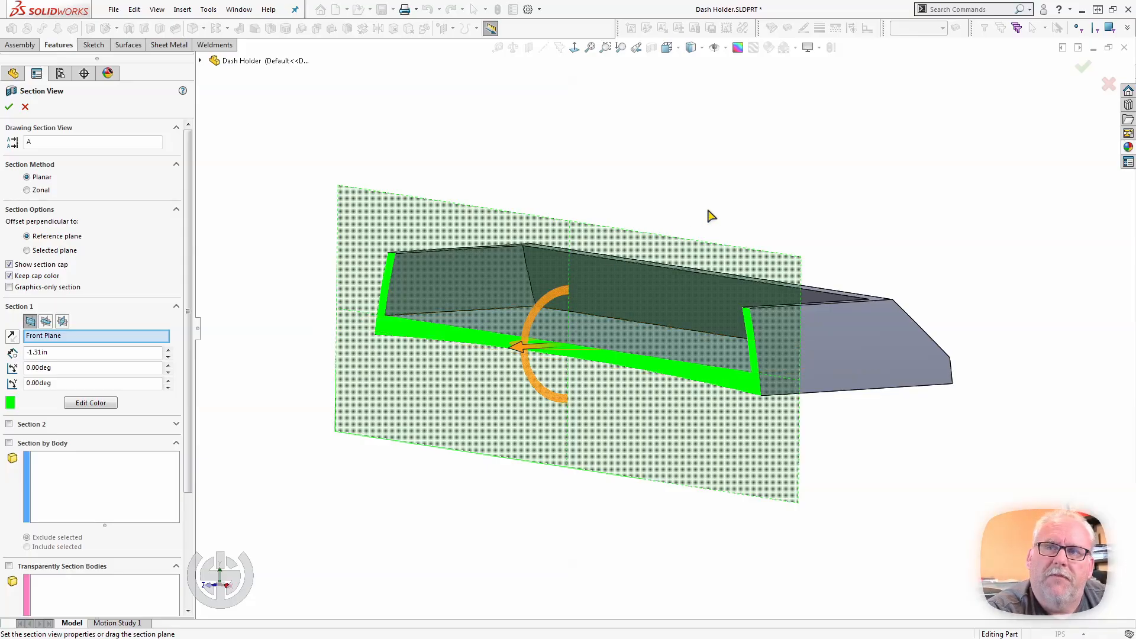
{"action": "key", "text": "Escape"}
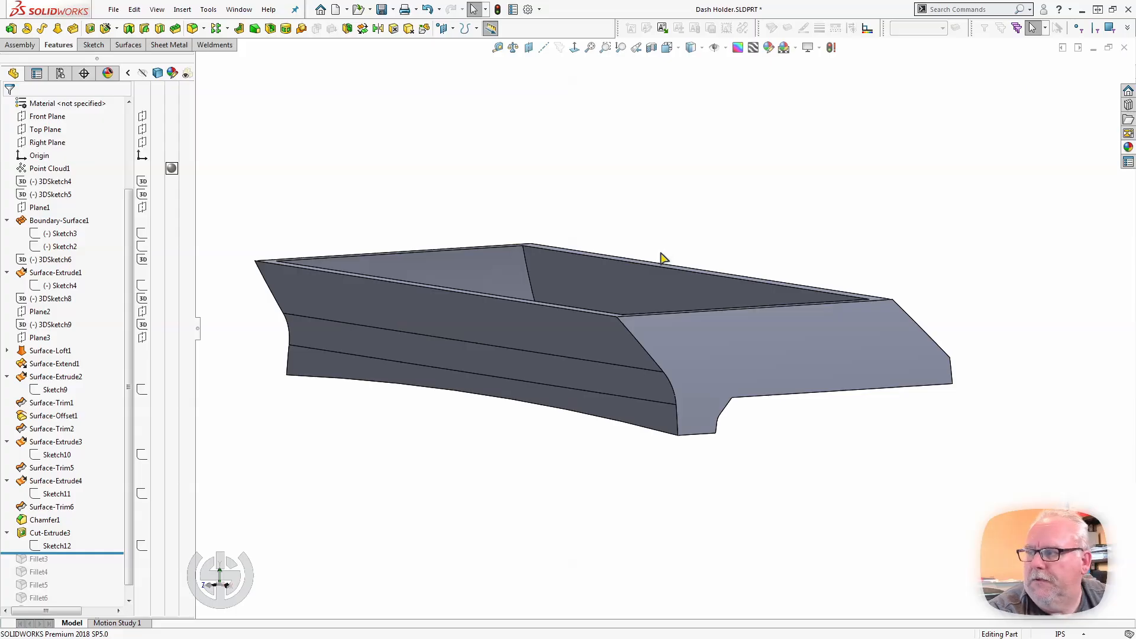
Step: Roll the feature history forward past Fillet3 and view the rounded pocket edges from above
{"action": "middle_click_drag", "start_coordinate": [663, 258], "coordinate": [662, 279]}
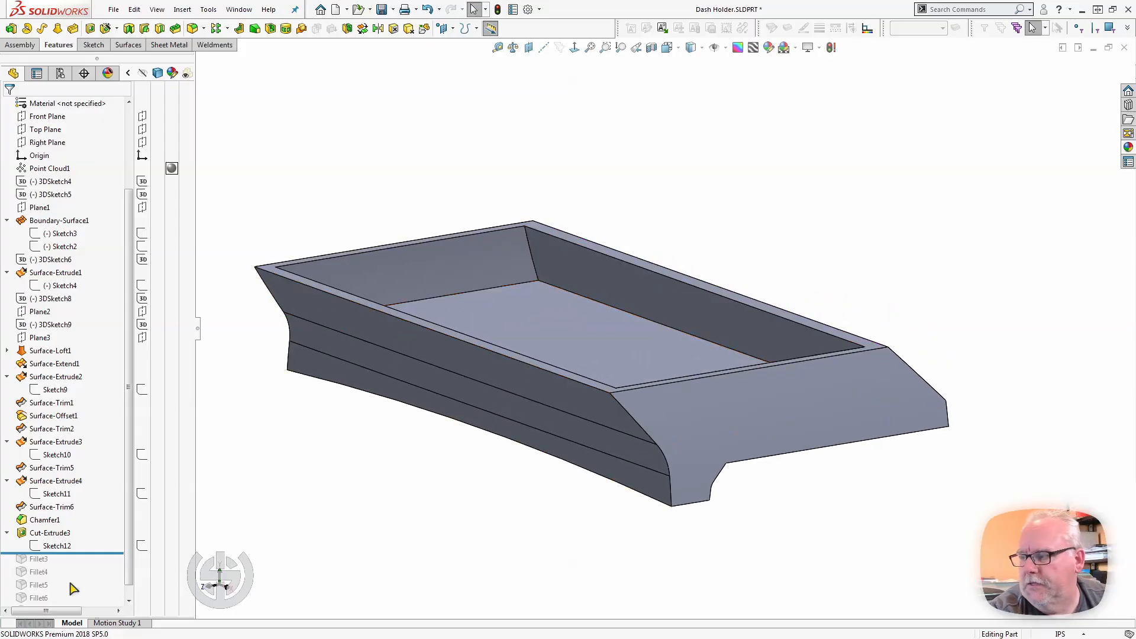
{"action": "left_click_drag", "start_coordinate": [91, 552], "coordinate": [94, 562]}
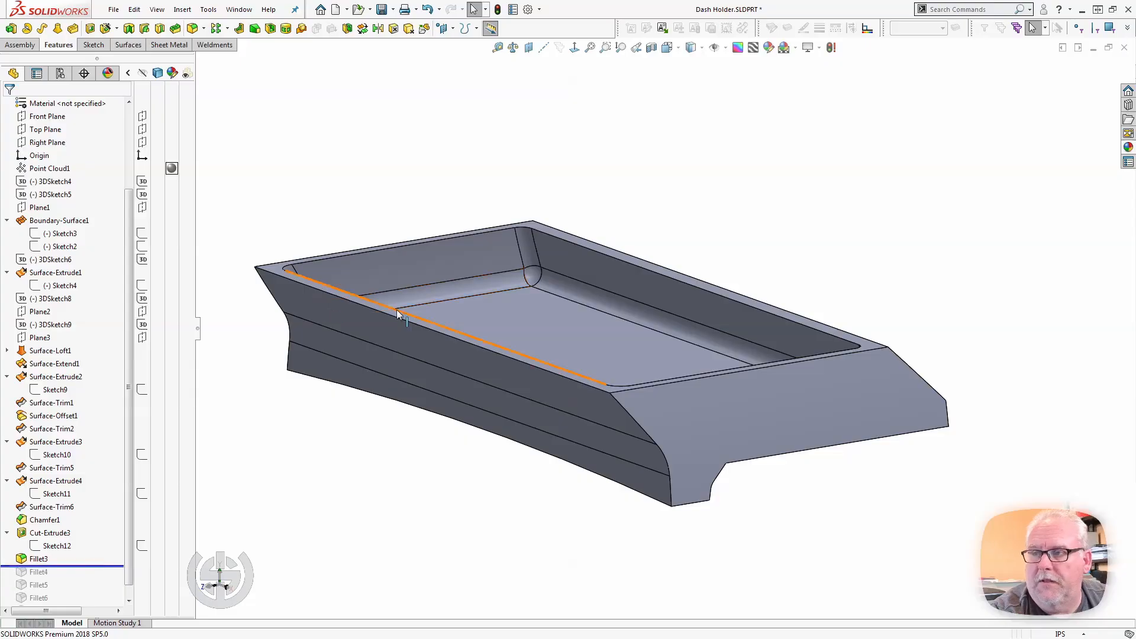
{"action": "scroll", "coordinate": [398, 313], "scroll_direction": "up", "scroll_amount": 2}
{"action": "middle_click_drag", "start_coordinate": [404, 318], "coordinate": [413, 388]}
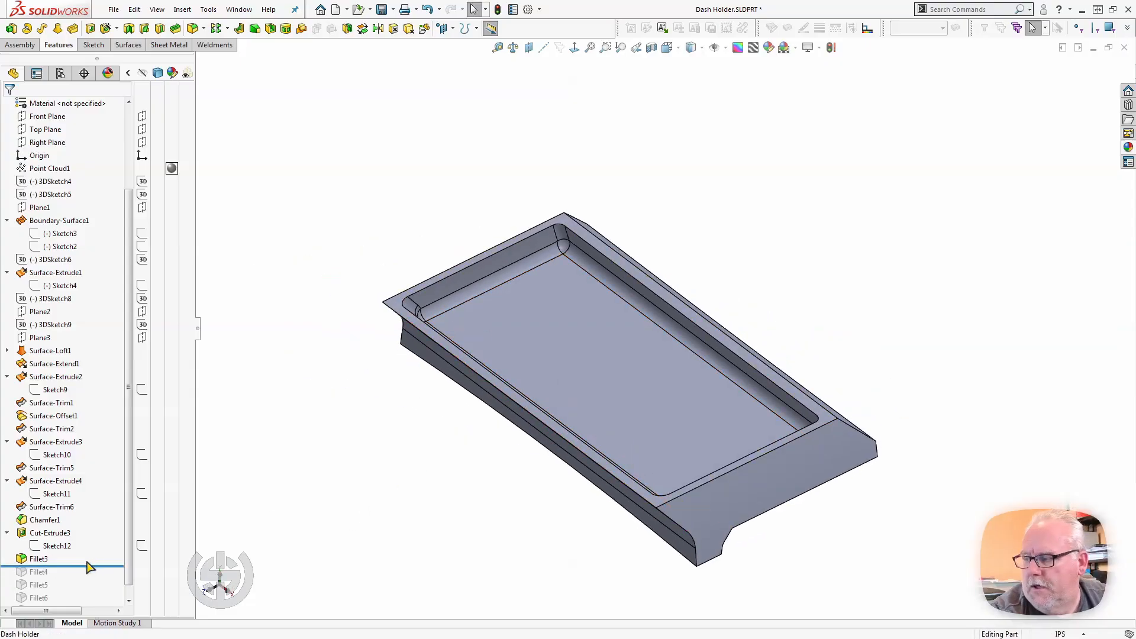
Step: Roll the history forward past Fillet4 and highlight that fillet to inspect the holder's rounded outer corners
{"action": "left_click_drag", "start_coordinate": [89, 567], "coordinate": [89, 575]}
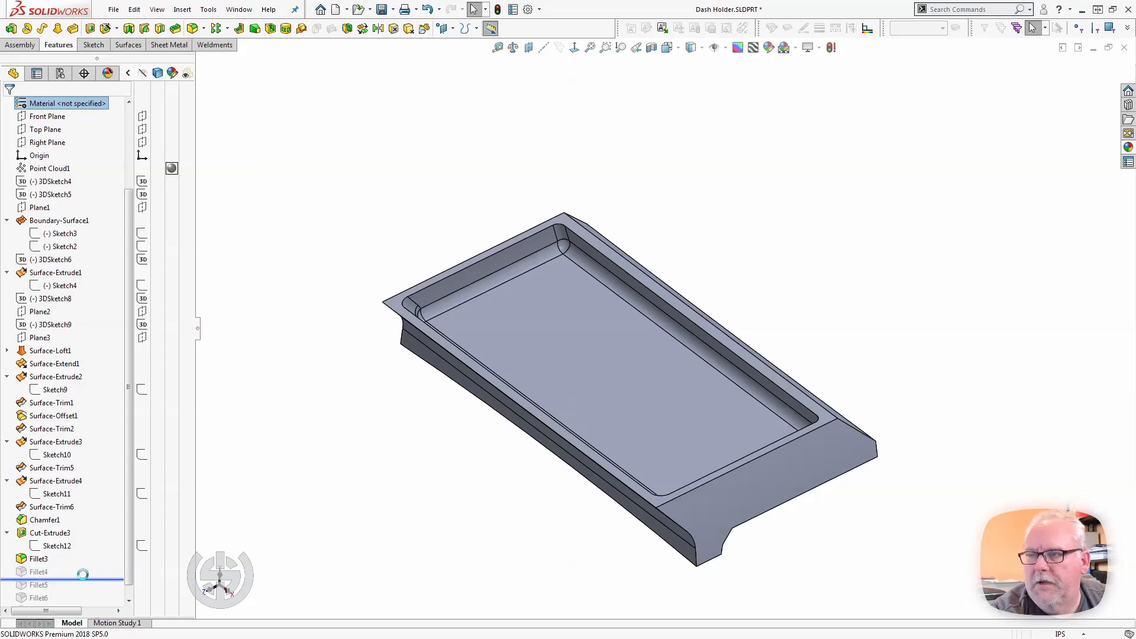
{"action": "left_click", "coordinate": [45, 572]}
{"action": "middle_click_drag", "start_coordinate": [469, 526], "coordinate": [484, 471]}
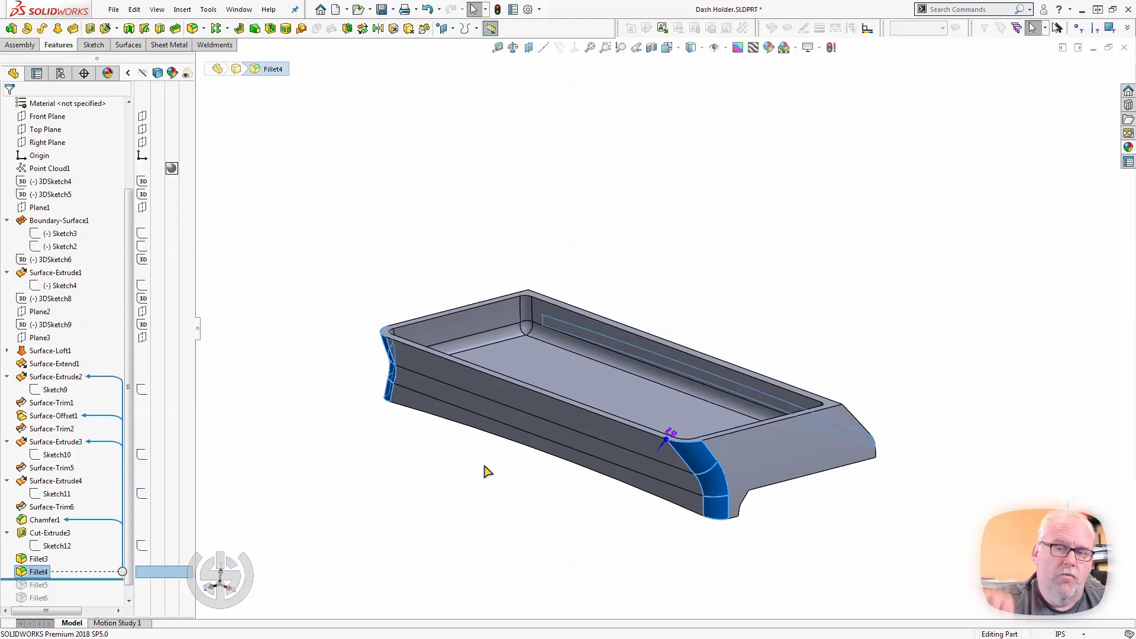
{"action": "left_click", "coordinate": [781, 488]}
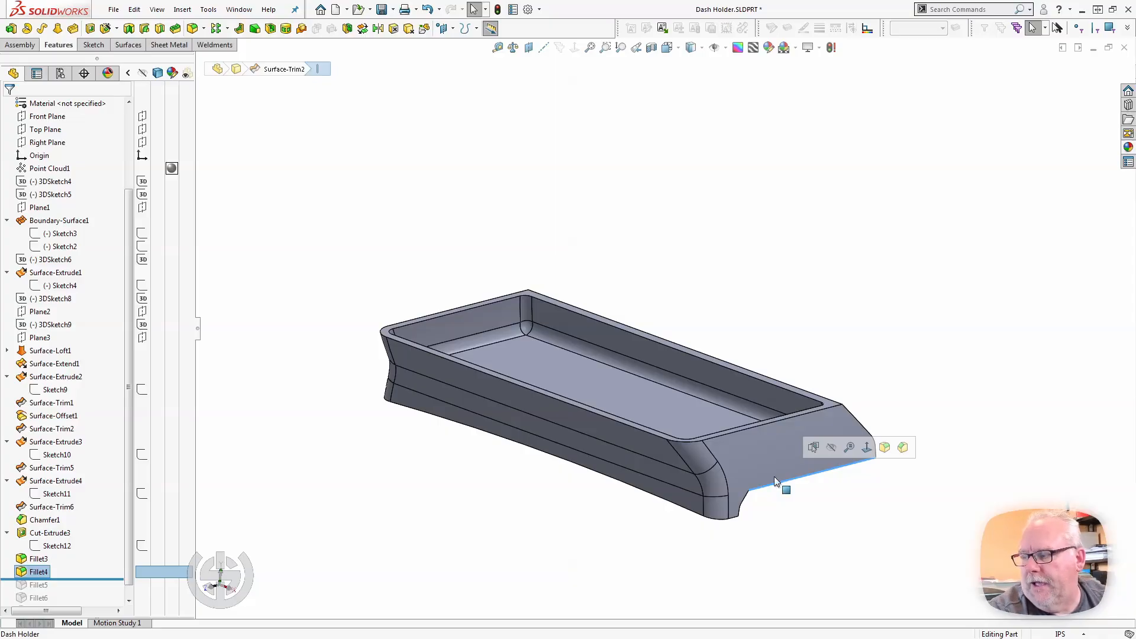
{"action": "left_click", "coordinate": [32, 572]}
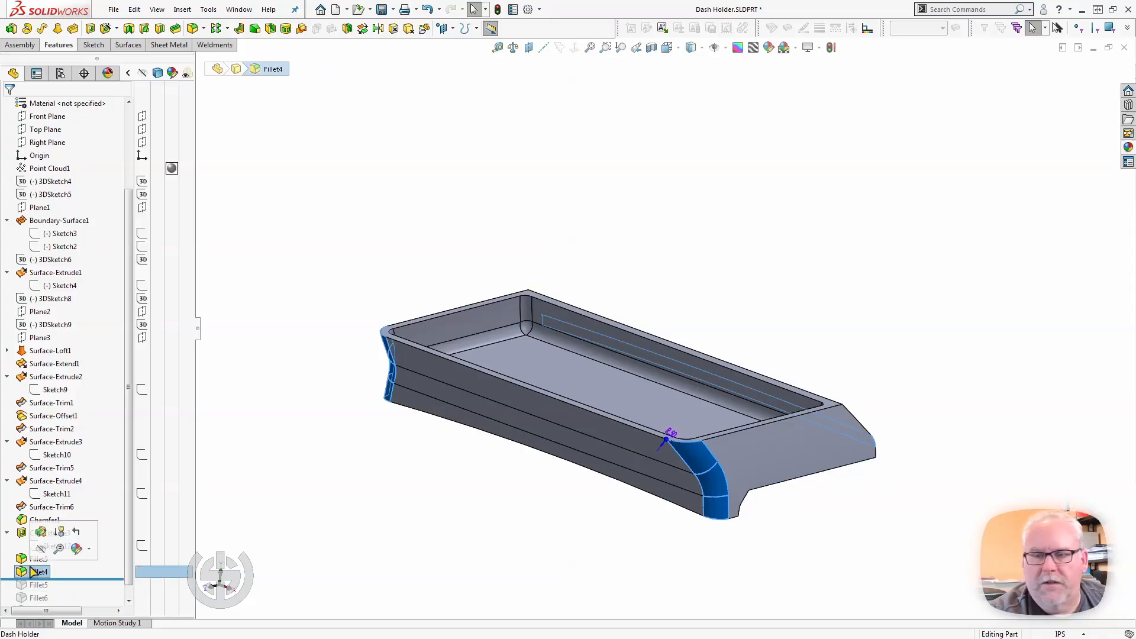
{"action": "middle_click_drag", "start_coordinate": [517, 459], "coordinate": [477, 441]}
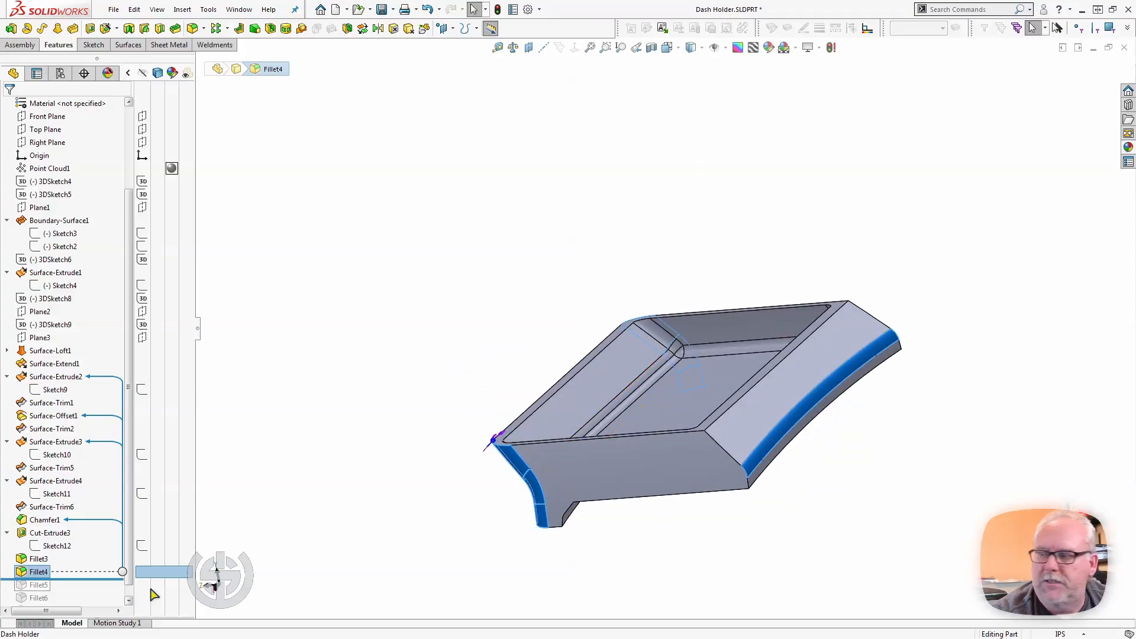
Step: Roll the history forward past Fillet5 and highlight that fillet to inspect the rounded upper rim from several angles
{"action": "left_click_drag", "start_coordinate": [84, 582], "coordinate": [81, 588]}
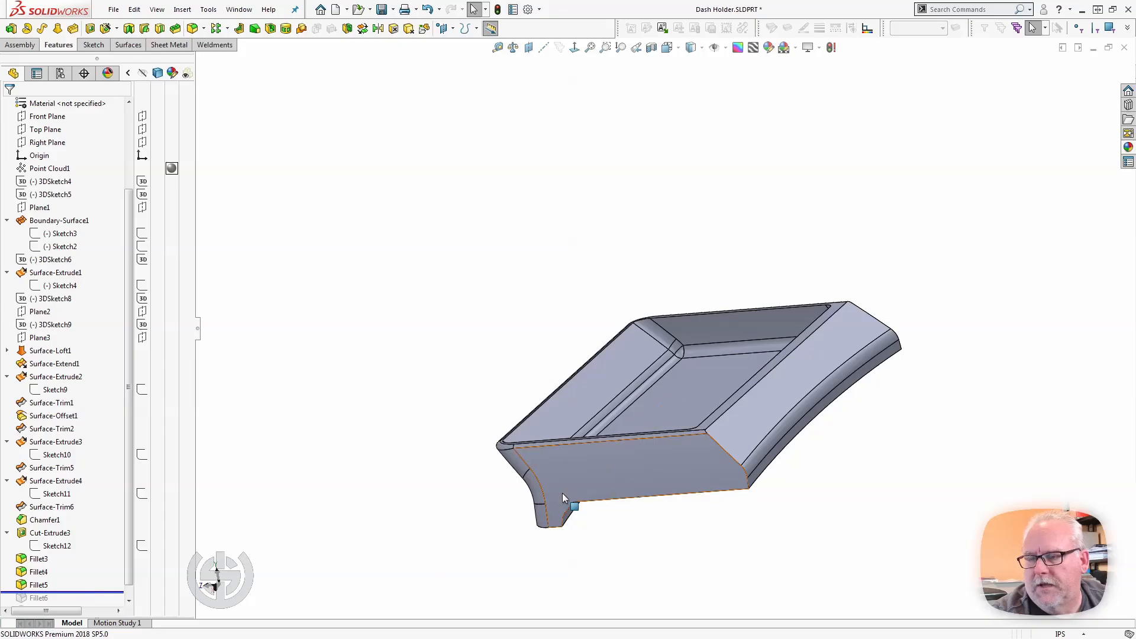
{"action": "middle_click_drag", "start_coordinate": [562, 492], "coordinate": [681, 478]}
{"action": "scroll", "coordinate": [470, 384], "scroll_direction": "down", "scroll_amount": 5}
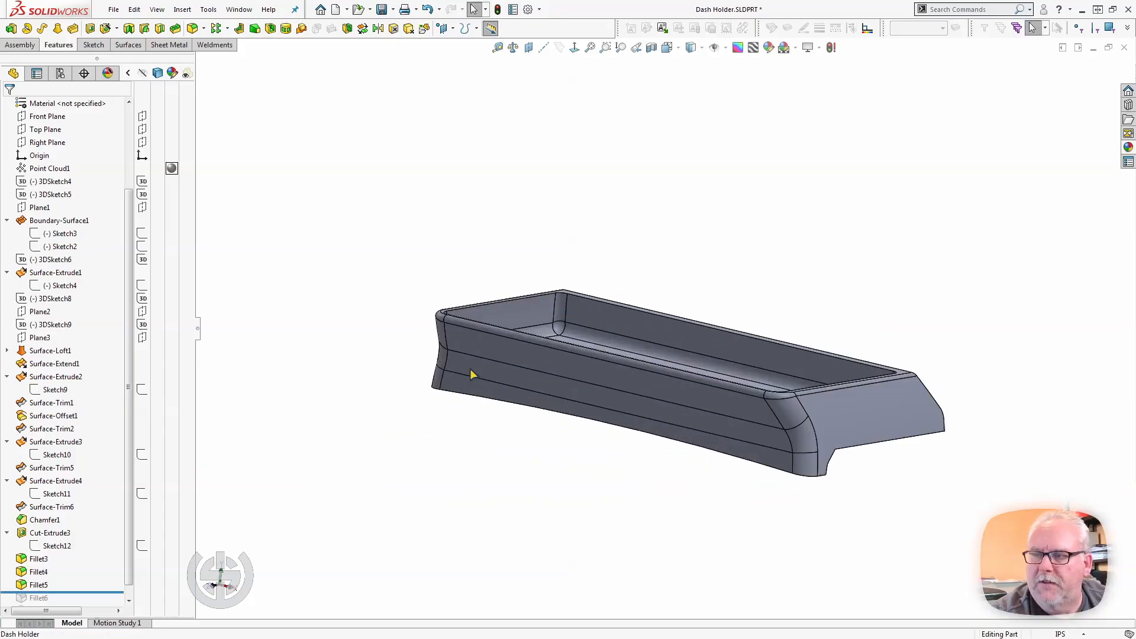
{"action": "middle_click_drag", "start_coordinate": [510, 338], "coordinate": [432, 393]}
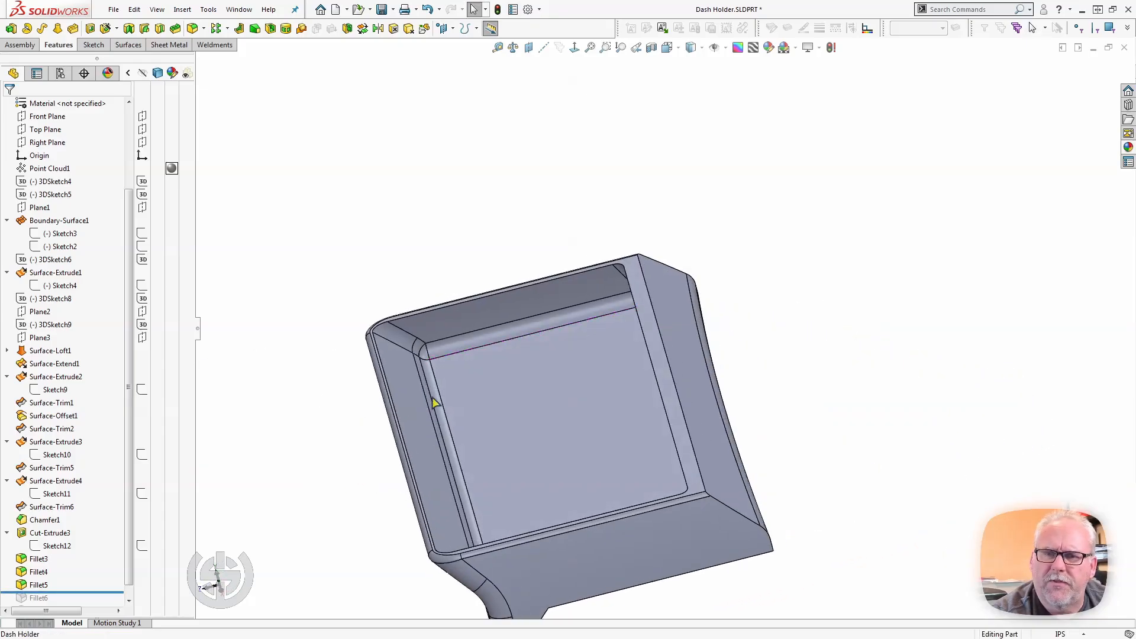
{"action": "left_click", "coordinate": [703, 376]}
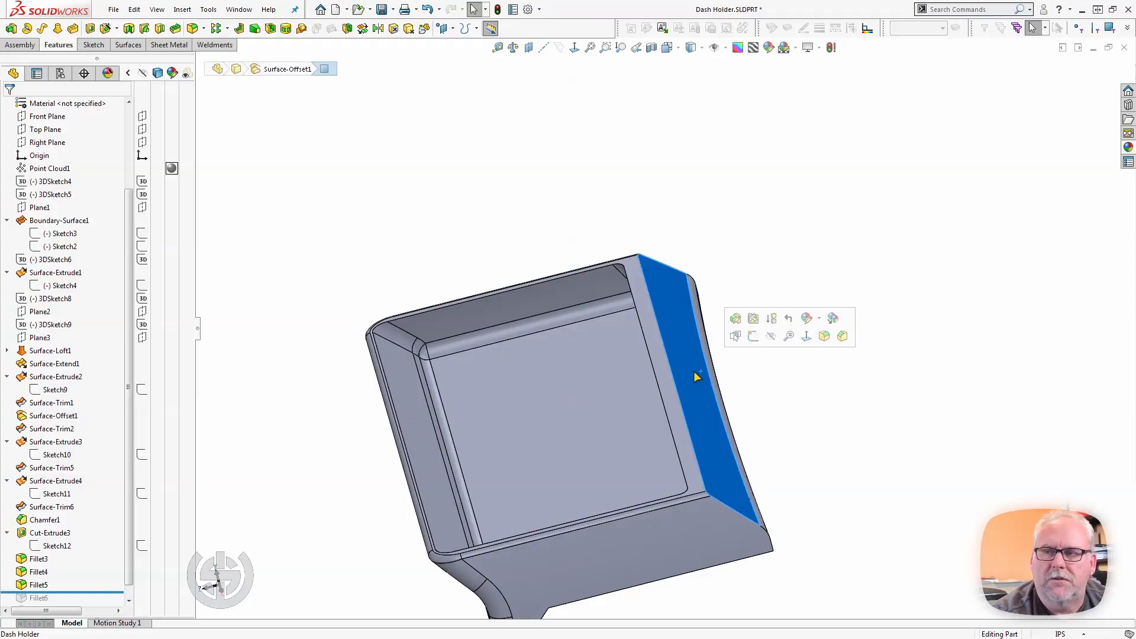
{"action": "middle_click_drag", "start_coordinate": [693, 381], "coordinate": [626, 398]}
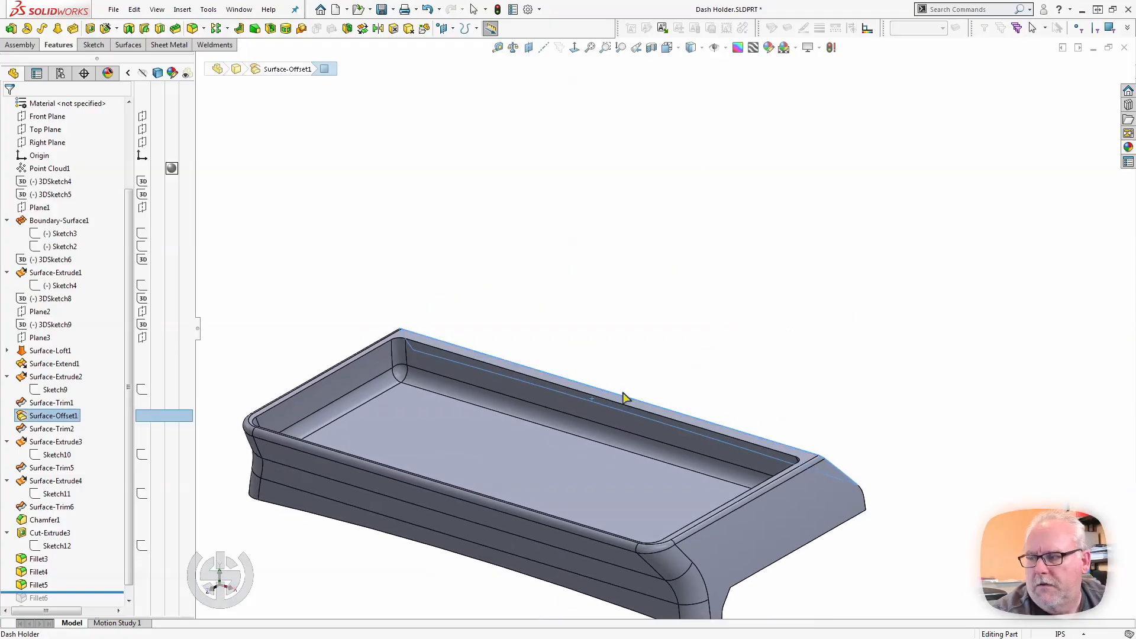
{"action": "left_click", "coordinate": [43, 585]}
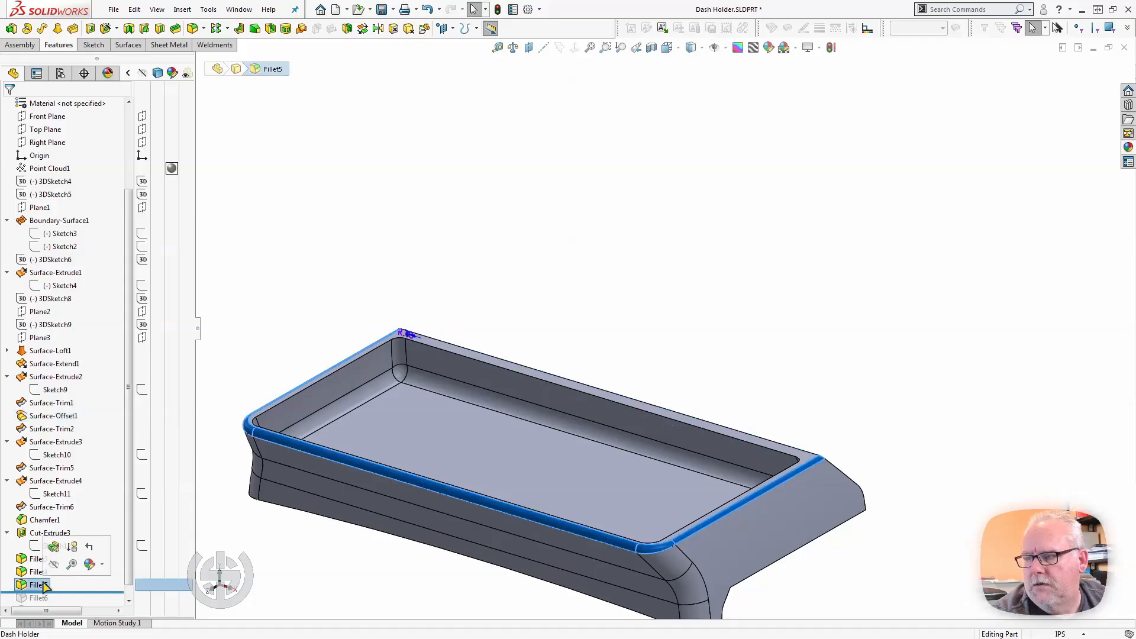
{"action": "scroll", "coordinate": [440, 530], "scroll_direction": "up", "scroll_amount": 2}
{"action": "scroll", "coordinate": [469, 550], "scroll_direction": "down", "scroll_amount": 1}
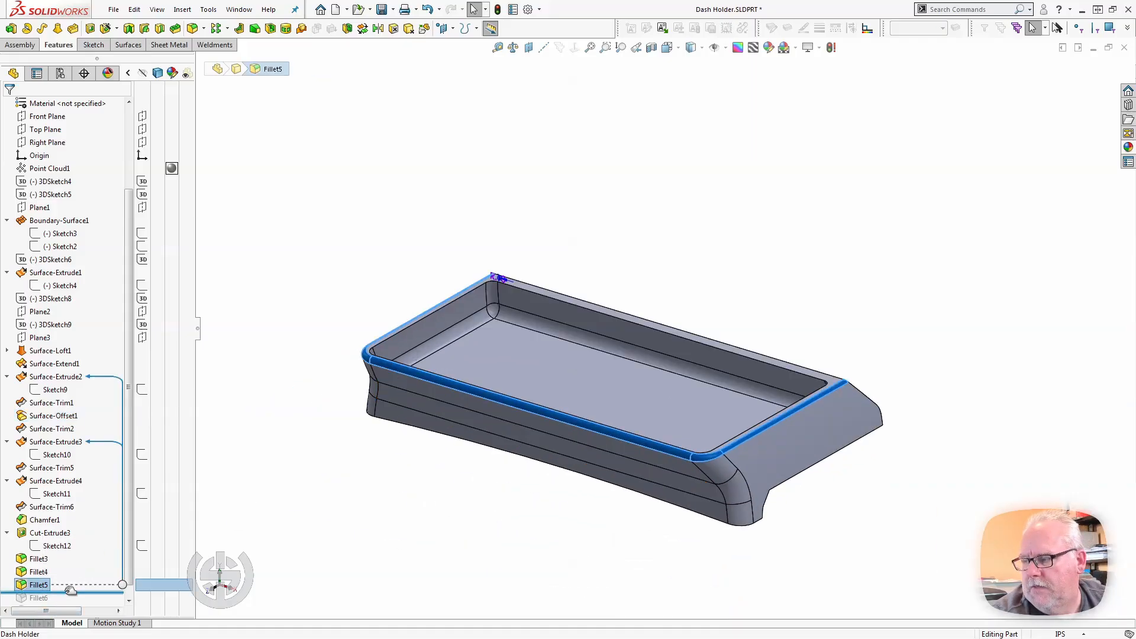
Step: Roll the history forward past Fillet6 and highlight that fillet on the holder's underside
{"action": "mouse_move", "coordinate": [70, 592]}
{"action": "left_mouse_down"}
{"action": "mouse_move", "coordinate": [75, 608]}
{"action": "mouse_move", "coordinate": [74, 594]}
{"action": "left_mouse_up"}
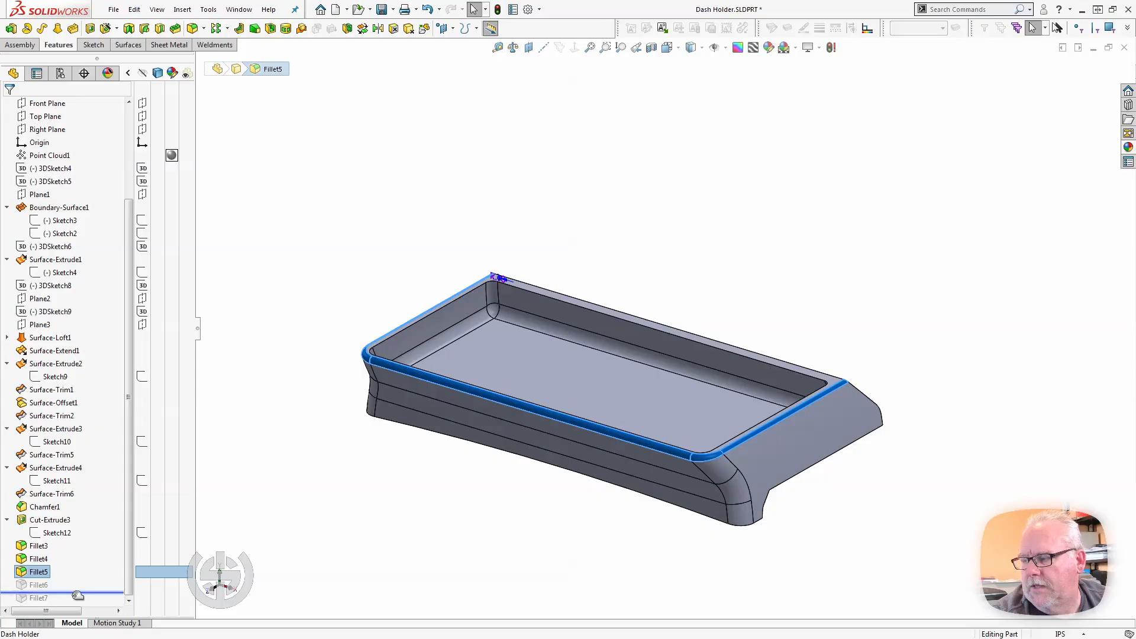
{"action": "left_click", "coordinate": [39, 586]}
{"action": "middle_click_drag", "start_coordinate": [315, 556], "coordinate": [213, 493]}
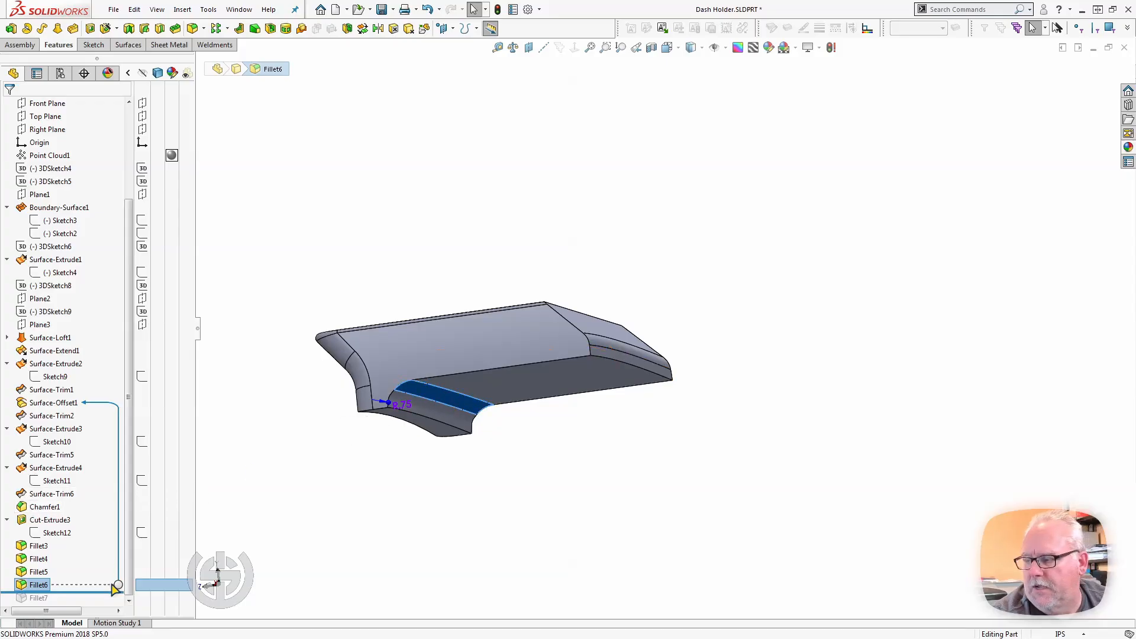
Step: Roll the history forward past Fillet7 and highlight that fillet to inspect the rounded lower edge
{"action": "left_click_drag", "start_coordinate": [101, 591], "coordinate": [89, 603]}
{"action": "left_click", "coordinate": [38, 597]}
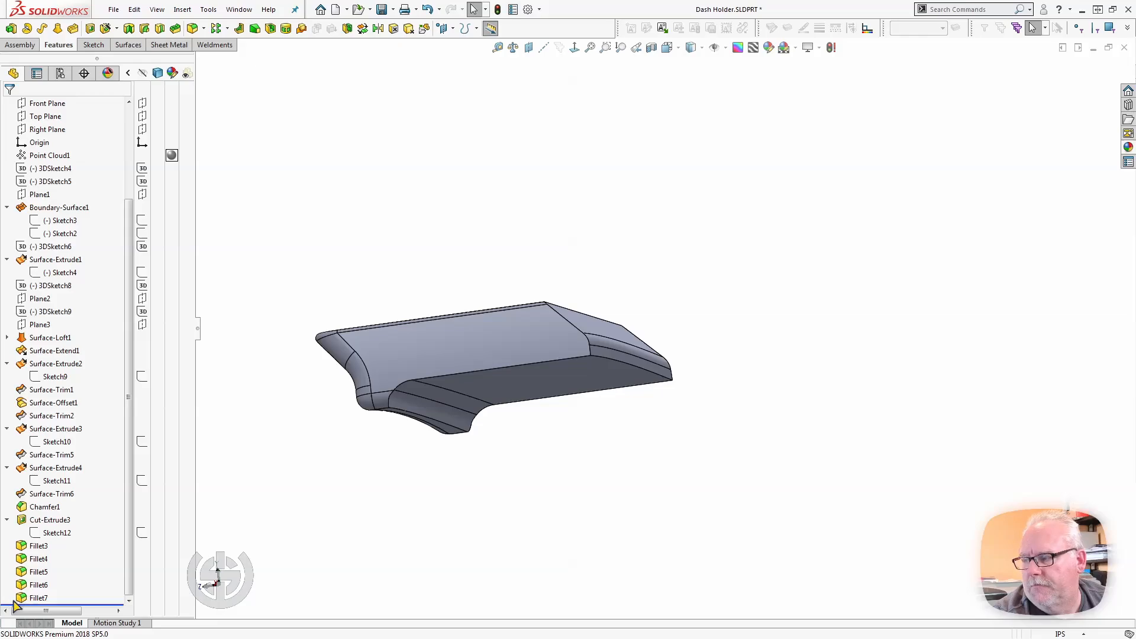
{"action": "middle_click_drag", "start_coordinate": [657, 446], "coordinate": [819, 449]}
{"action": "scroll", "coordinate": [841, 438], "scroll_direction": "down", "scroll_amount": 6}
{"action": "scroll", "coordinate": [793, 442], "scroll_direction": "up", "scroll_amount": 2}
{"action": "middle_click_drag", "start_coordinate": [640, 366], "coordinate": [609, 446]}
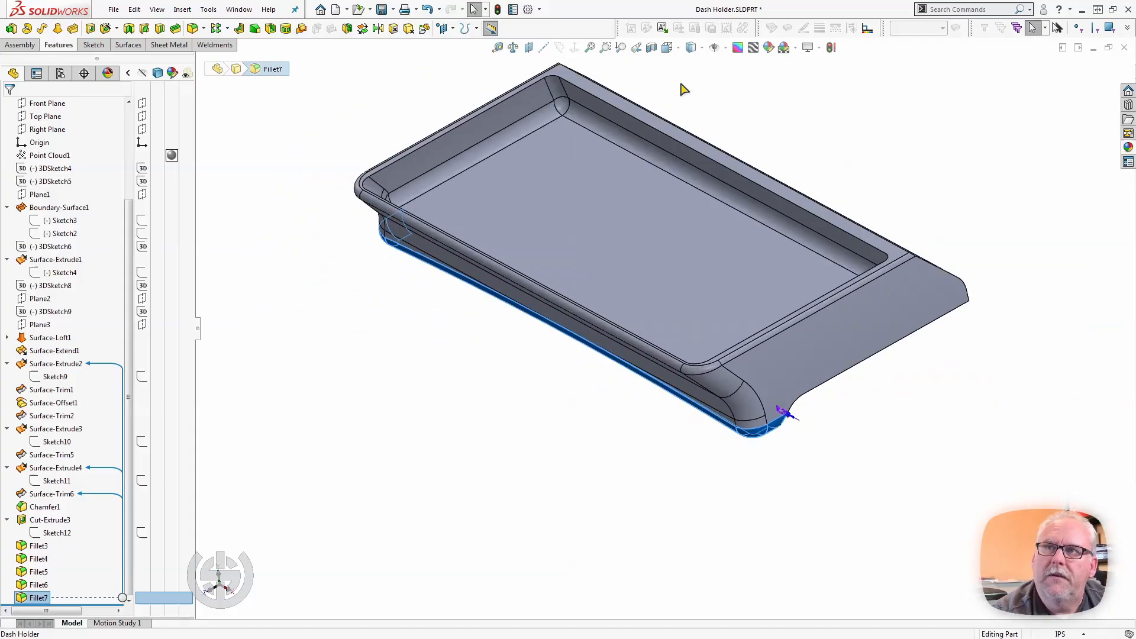
Step: Section the holder on the Right Plane and turn the model to view the cut profile from the side
{"action": "left_click", "coordinate": [652, 48]}
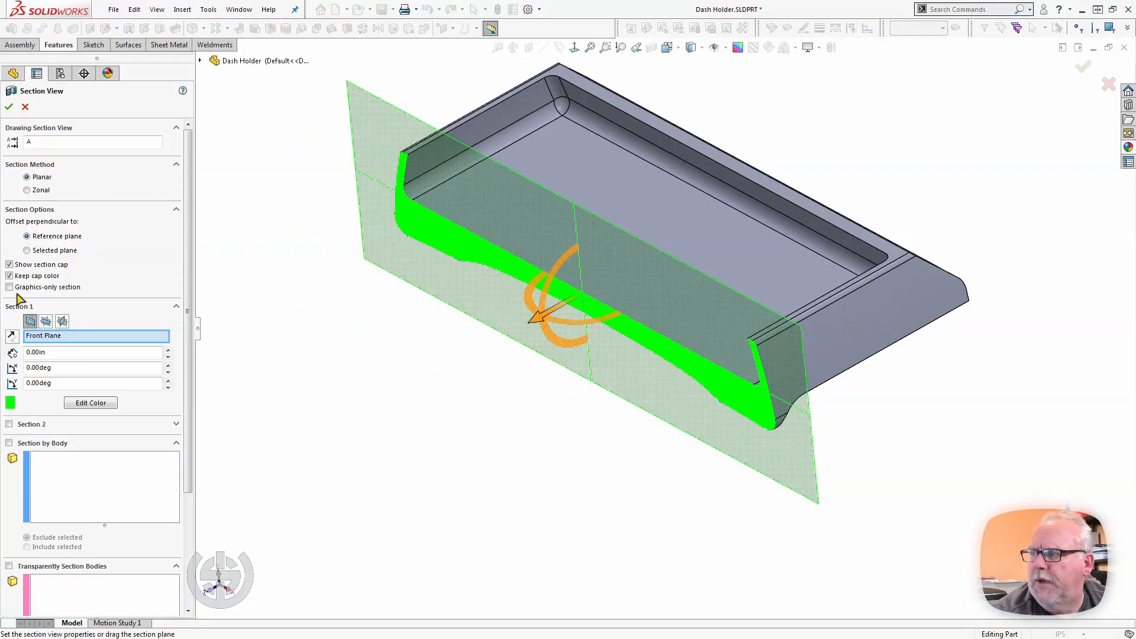
{"action": "left_click", "coordinate": [62, 321]}
{"action": "middle_click_drag", "start_coordinate": [525, 418], "coordinate": [449, 320]}
{"action": "mouse_move", "coordinate": [570, 326]}
{"action": "middle_mouse_down"}
{"action": "mouse_move", "coordinate": [580, 302]}
{"action": "mouse_move", "coordinate": [583, 320]}
{"action": "middle_mouse_up"}
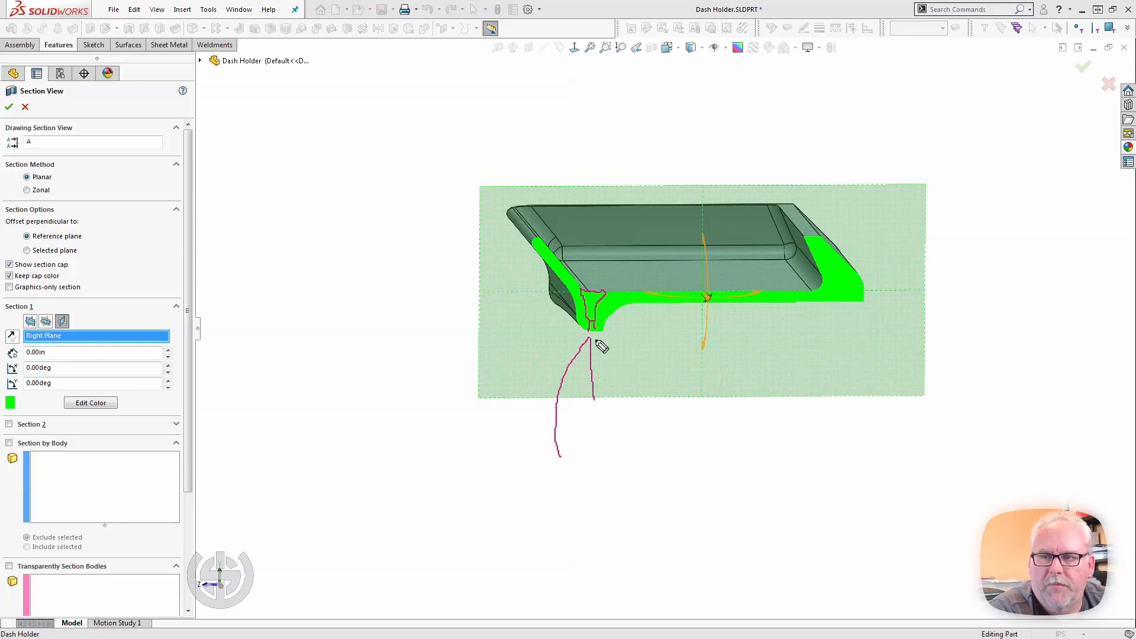
Step: Draw freehand markup over the section's lower lip and a large loop across the pocket, clear it, and leave the section view without keeping it
{"action": "left_click_drag", "start_coordinate": [595, 339], "coordinate": [614, 397]}
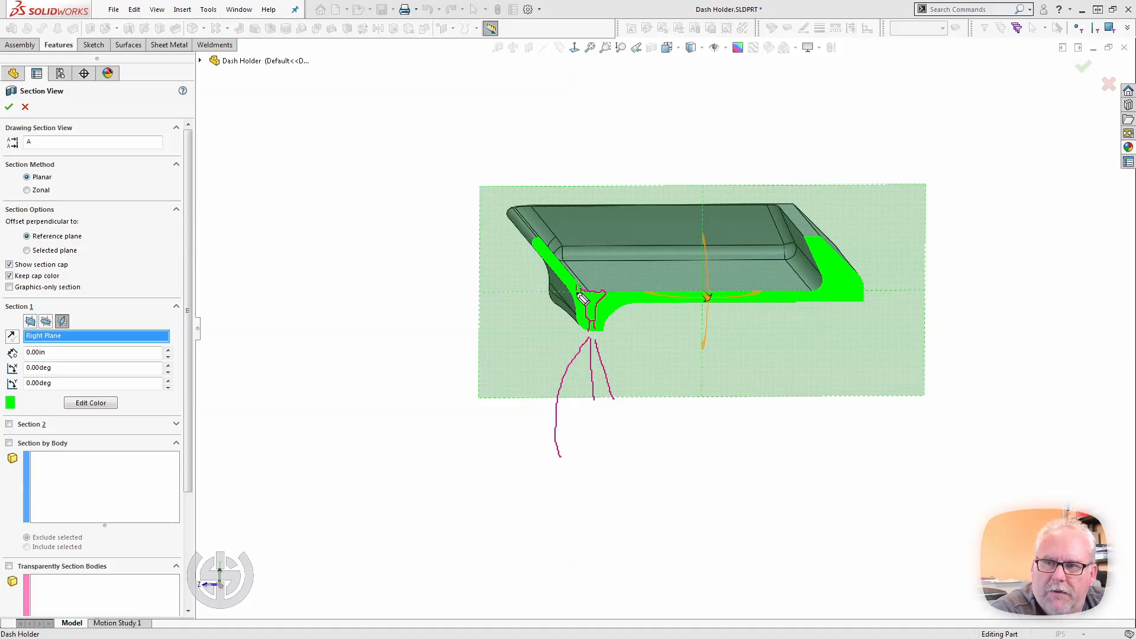
{"action": "left_click_drag", "start_coordinate": [583, 299], "coordinate": [592, 330]}
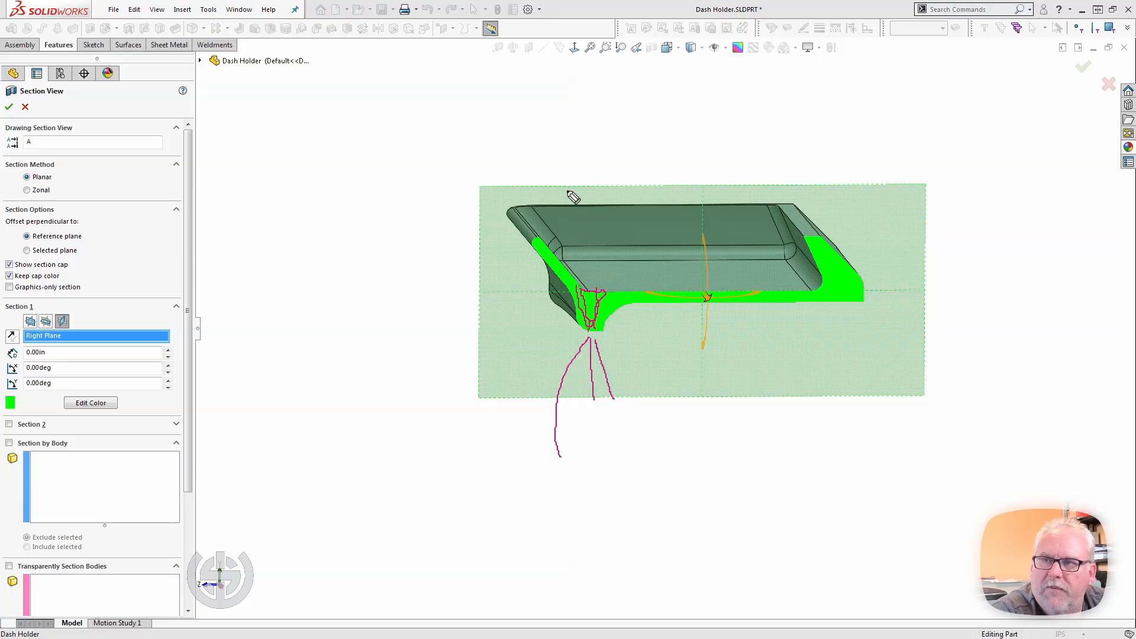
{"action": "mouse_move", "coordinate": [525, 128]}
{"action": "left_mouse_down"}
{"action": "mouse_move", "coordinate": [541, 233]}
{"action": "mouse_move", "coordinate": [646, 374]}
{"action": "mouse_move", "coordinate": [667, 351]}
{"action": "mouse_move", "coordinate": [676, 238]}
{"action": "mouse_move", "coordinate": [539, 118]}
{"action": "mouse_move", "coordinate": [534, 148]}
{"action": "left_mouse_up"}
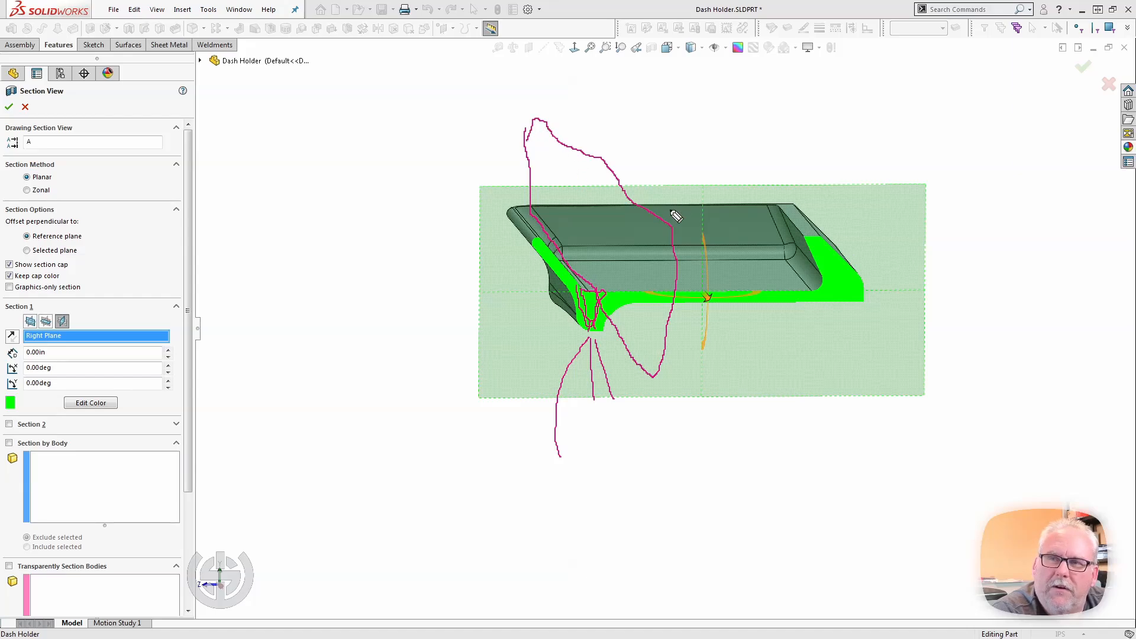
{"action": "mouse_move", "coordinate": [532, 128]}
{"action": "left_mouse_down"}
{"action": "mouse_move", "coordinate": [553, 115]}
{"action": "mouse_move", "coordinate": [685, 246]}
{"action": "mouse_move", "coordinate": [687, 331]}
{"action": "mouse_move", "coordinate": [672, 383]}
{"action": "mouse_move", "coordinate": [656, 386]}
{"action": "left_mouse_up"}
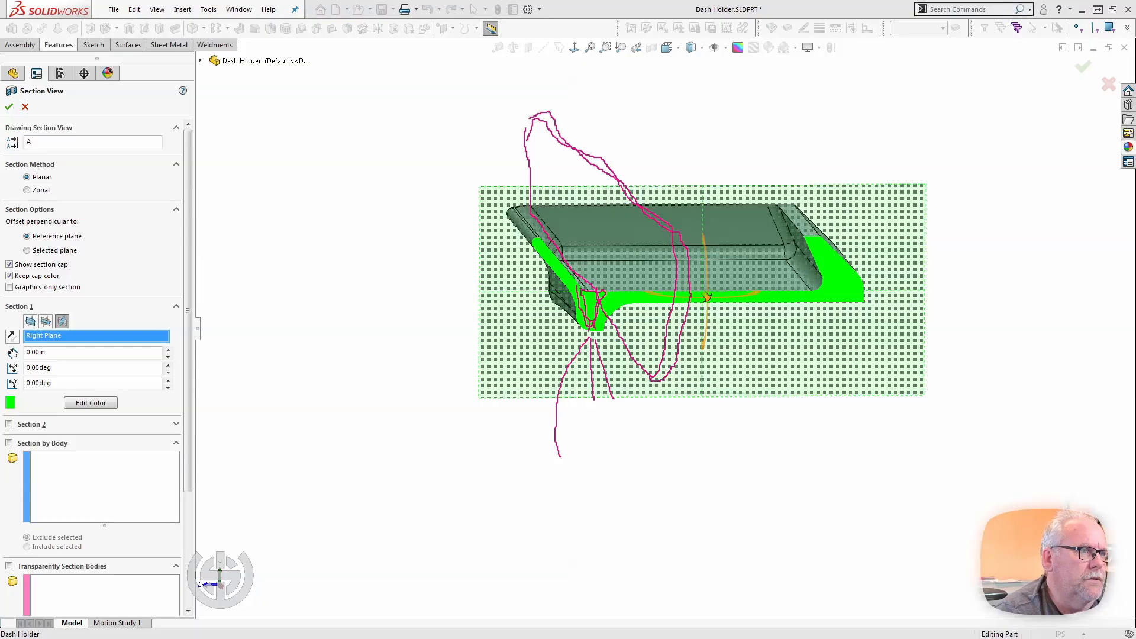
{"action": "key", "text": "Escape"}
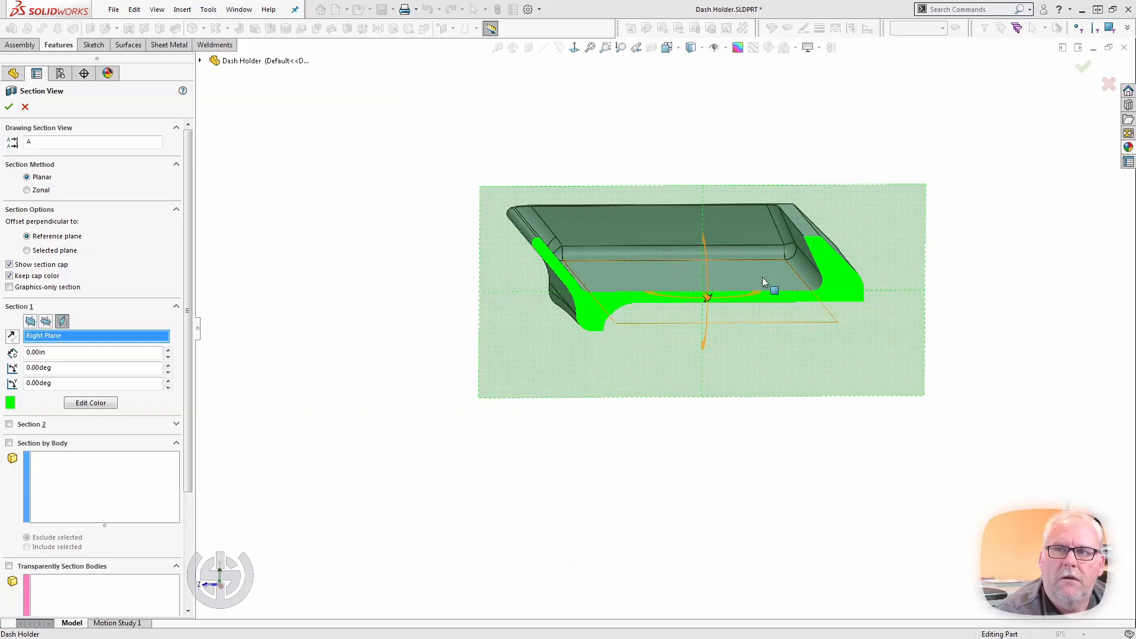
{"action": "key", "text": "Escape"}
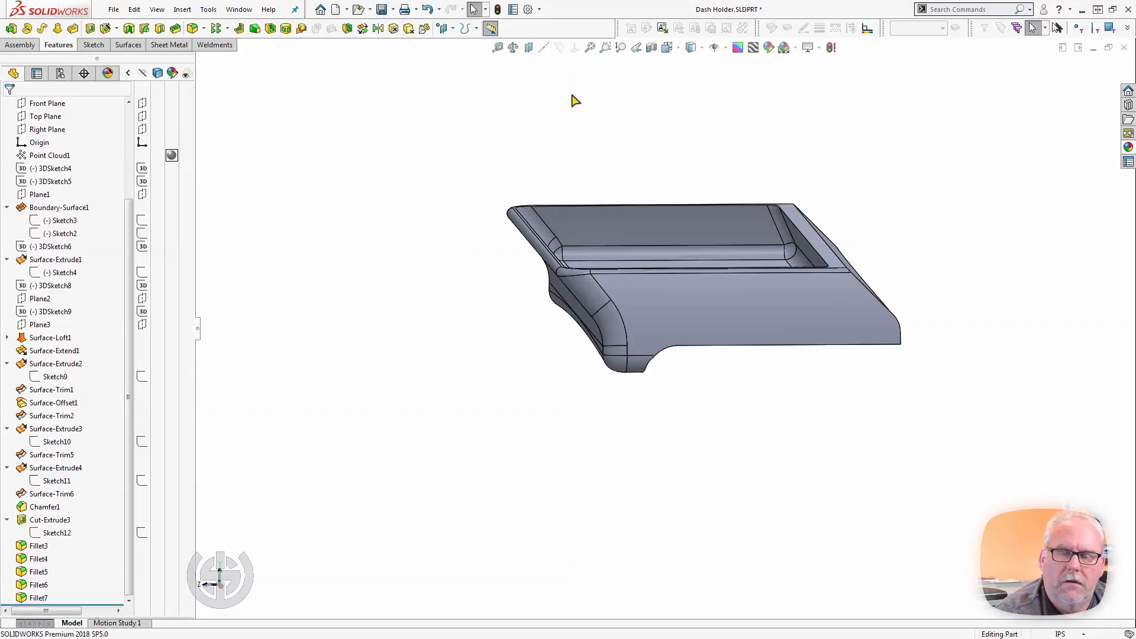
Step: View the finished holder at an angle and highlight Surface-Extrude2 to examine its Sketch9 dimensions
{"action": "middle_click_drag", "start_coordinate": [601, 310], "coordinate": [525, 291]}
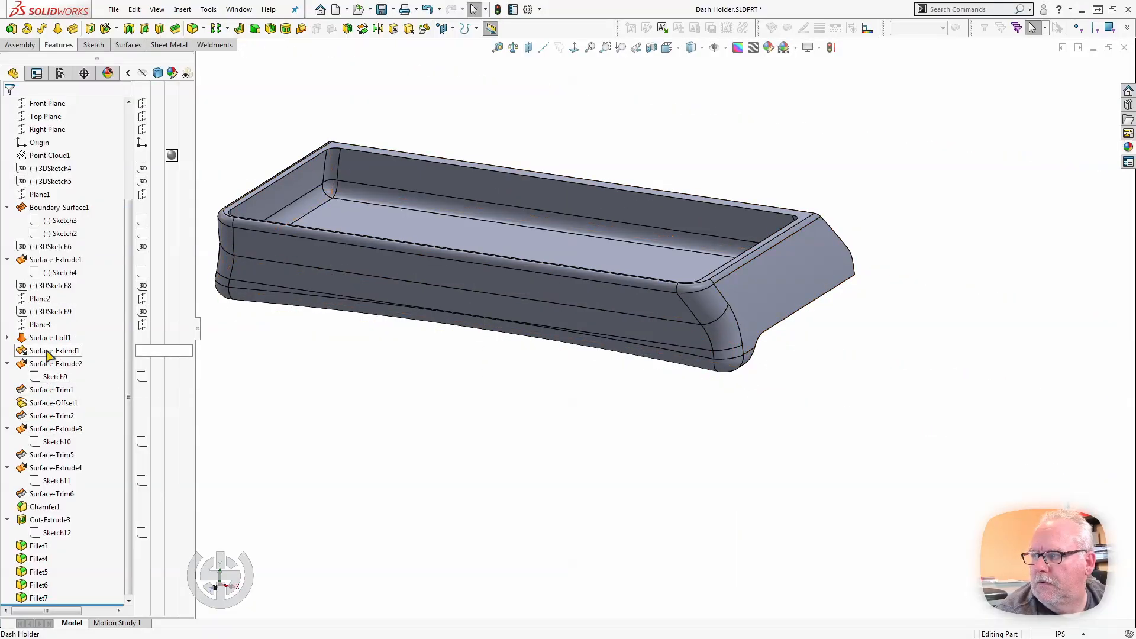
{"action": "mouse_move", "coordinate": [48, 353]}
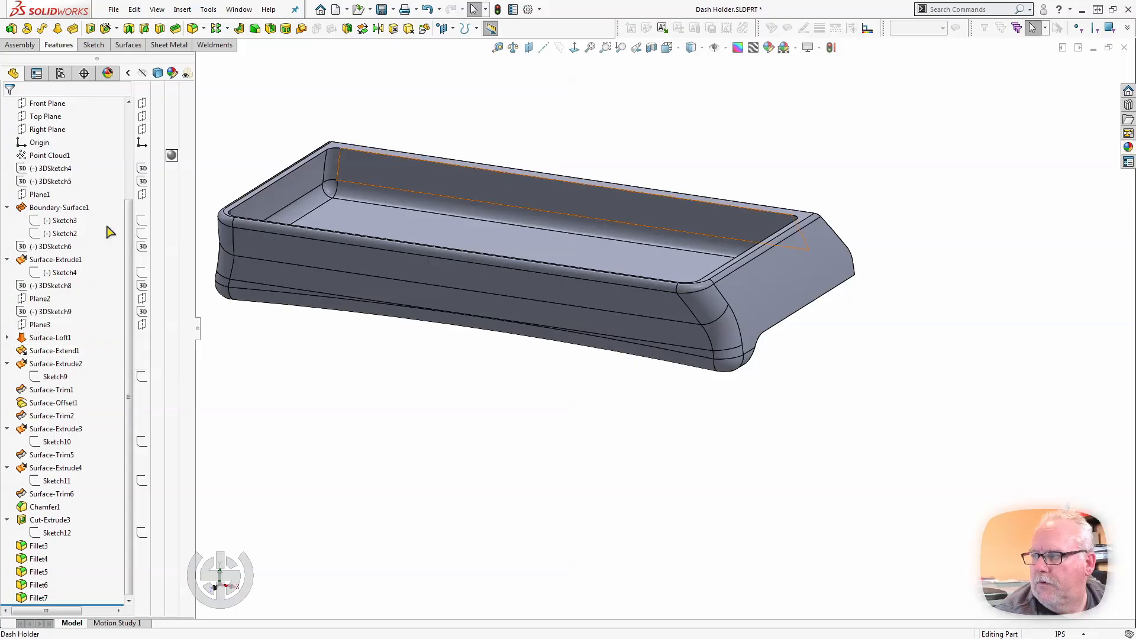
{"action": "left_click", "coordinate": [52, 364]}
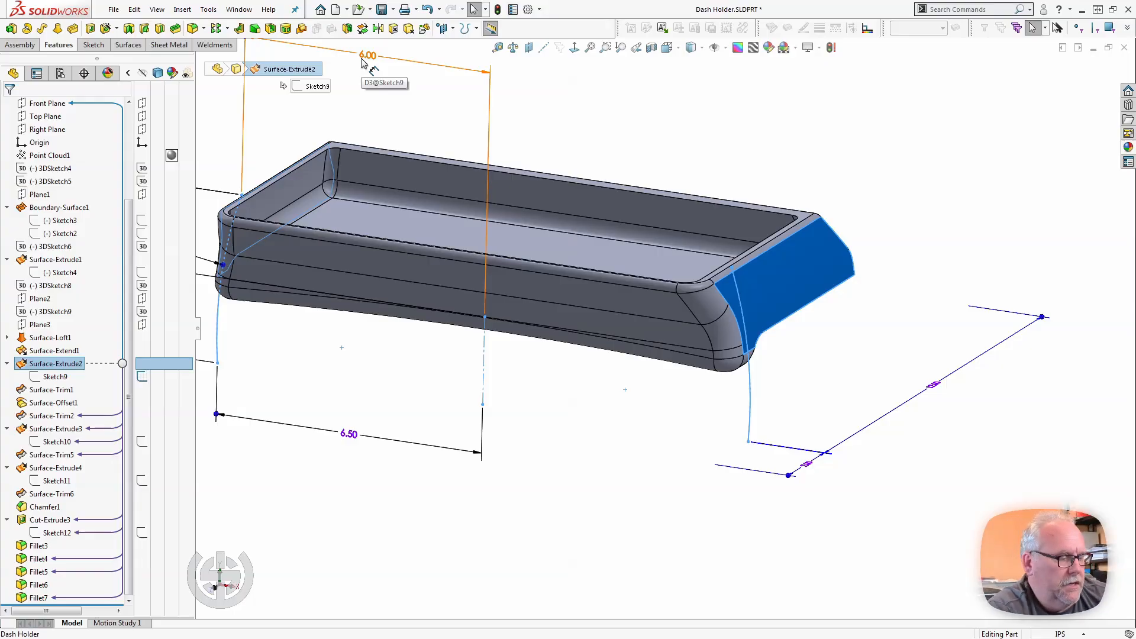
{"action": "key", "text": "Escape"}
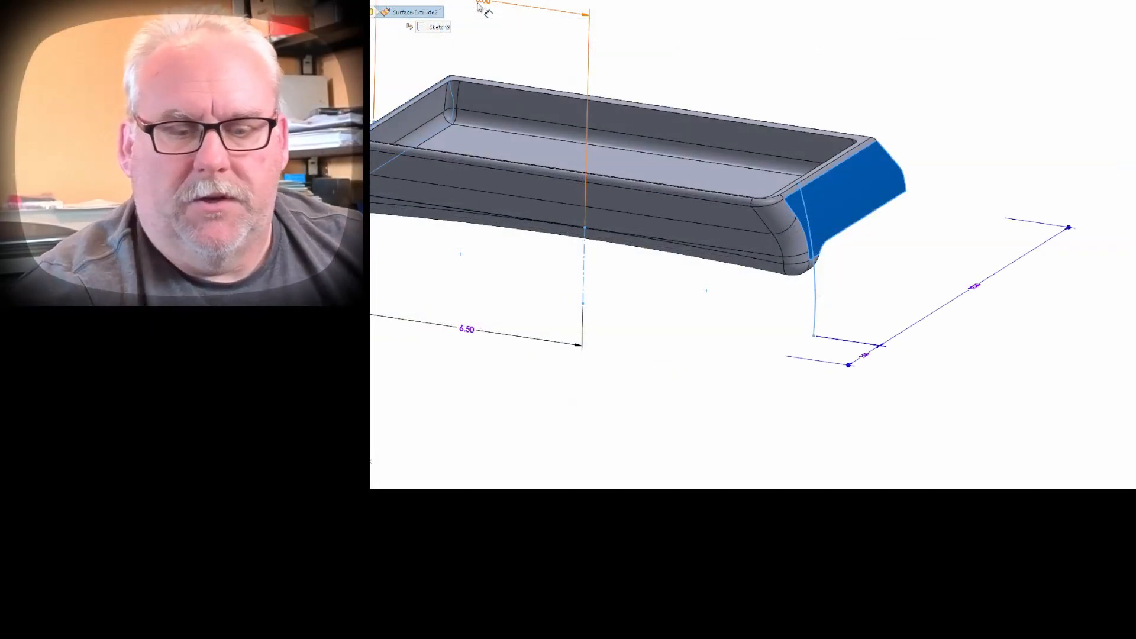
Step: Draw freehand markup on the holder's sloped end face: a rounded loop overhanging its lower edge, two small marks inside, and short strokes around it
{"action": "key", "text": "Escape"}
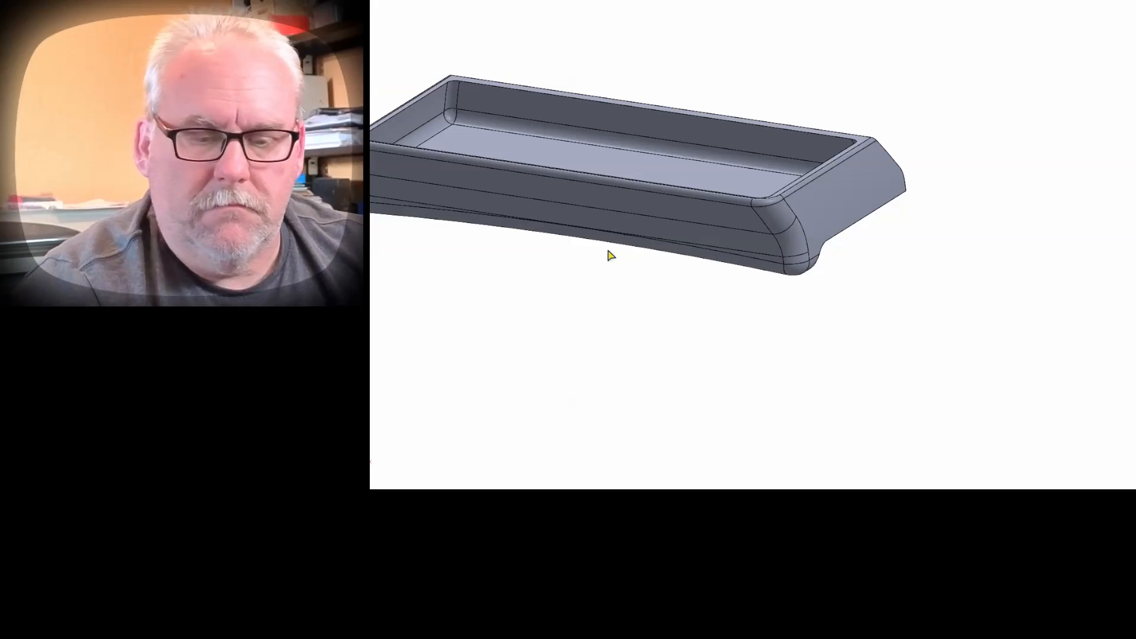
{"action": "middle_click_drag", "start_coordinate": [609, 253], "coordinate": [697, 307], "text": "ctrl"}
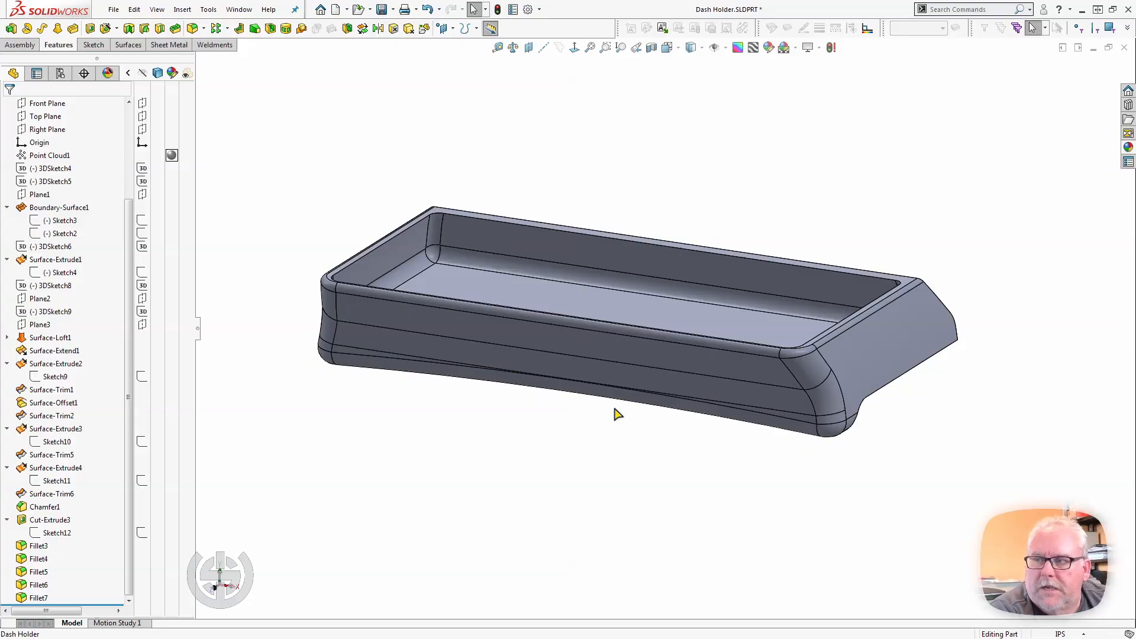
{"action": "middle_click_drag", "start_coordinate": [614, 408], "coordinate": [647, 398]}
{"action": "scroll", "coordinate": [647, 394], "scroll_direction": "up", "scroll_amount": 3}
{"action": "scroll", "coordinate": [484, 317], "scroll_direction": "down", "scroll_amount": 3}
{"action": "middle_click_drag", "start_coordinate": [486, 320], "coordinate": [485, 346]}
{"action": "left_click", "coordinate": [485, 346]}
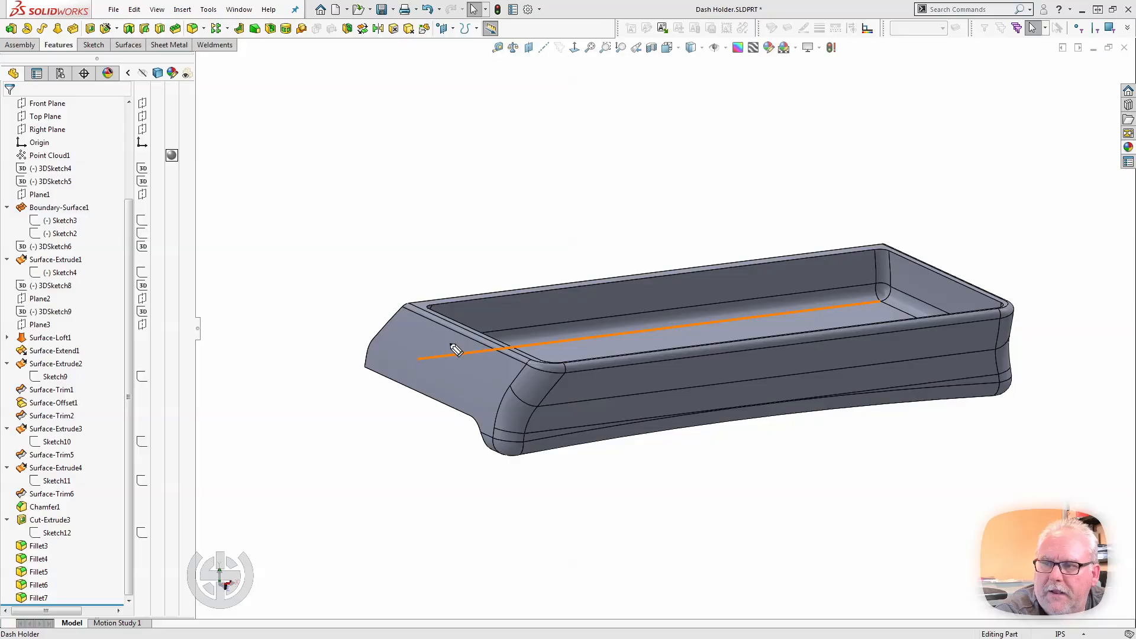
{"action": "mouse_move", "coordinate": [452, 343]}
{"action": "left_mouse_down"}
{"action": "mouse_move", "coordinate": [422, 354]}
{"action": "mouse_move", "coordinate": [373, 405]}
{"action": "mouse_move", "coordinate": [448, 408]}
{"action": "mouse_move", "coordinate": [462, 374]}
{"action": "mouse_move", "coordinate": [452, 342]}
{"action": "left_mouse_up"}
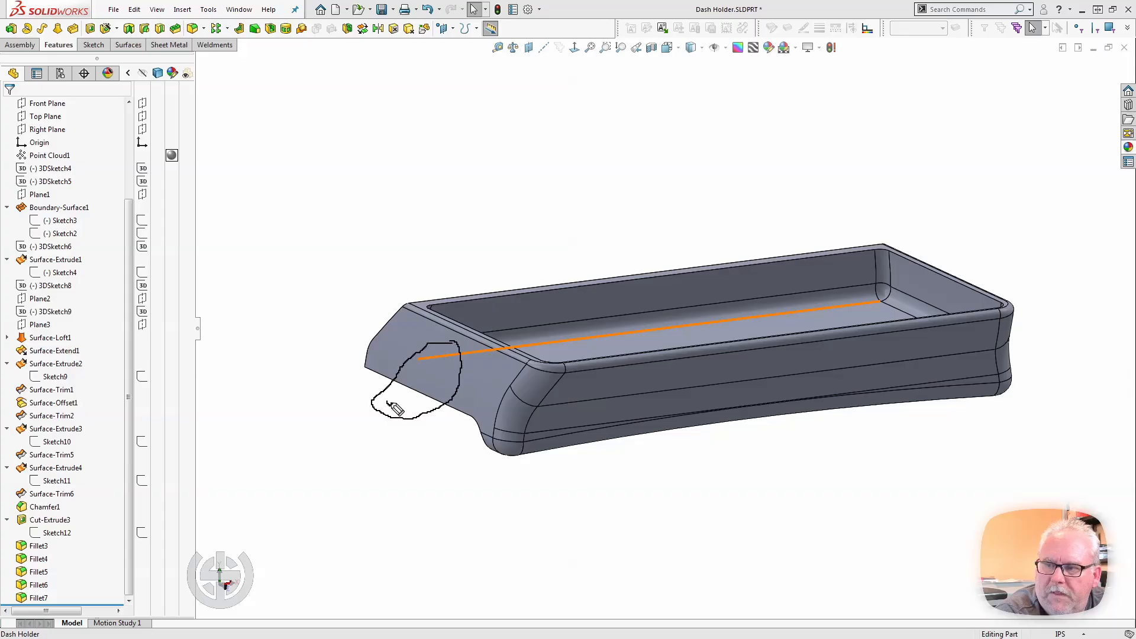
{"action": "left_click_drag", "start_coordinate": [389, 403], "coordinate": [390, 404]}
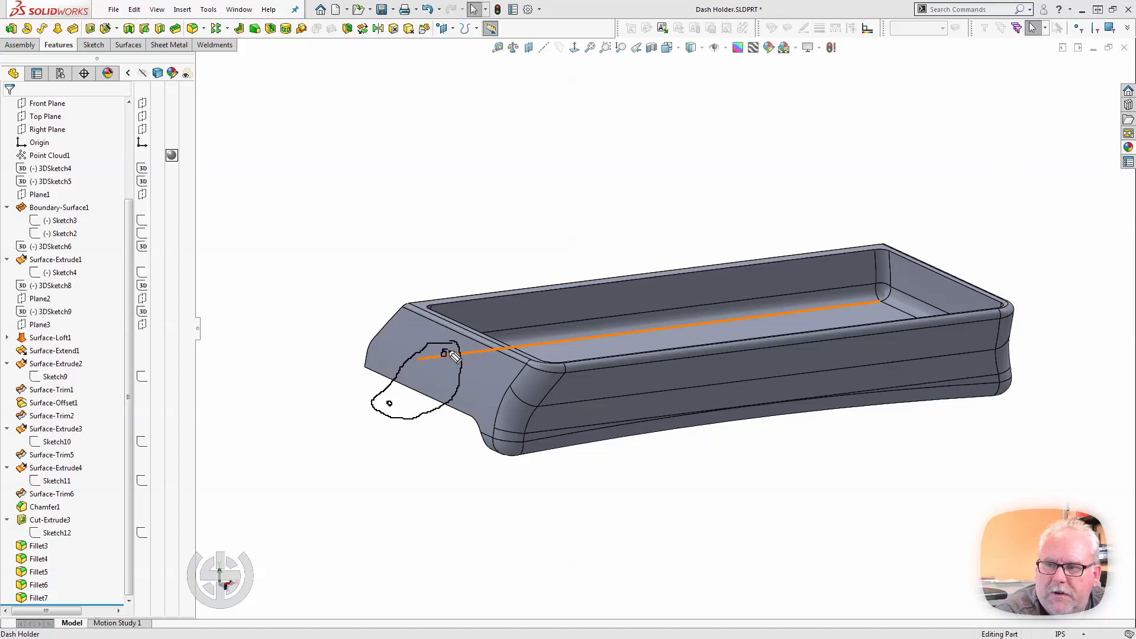
{"action": "left_click_drag", "start_coordinate": [462, 346], "coordinate": [492, 343]}
{"action": "left_click_drag", "start_coordinate": [460, 378], "coordinate": [499, 395]}
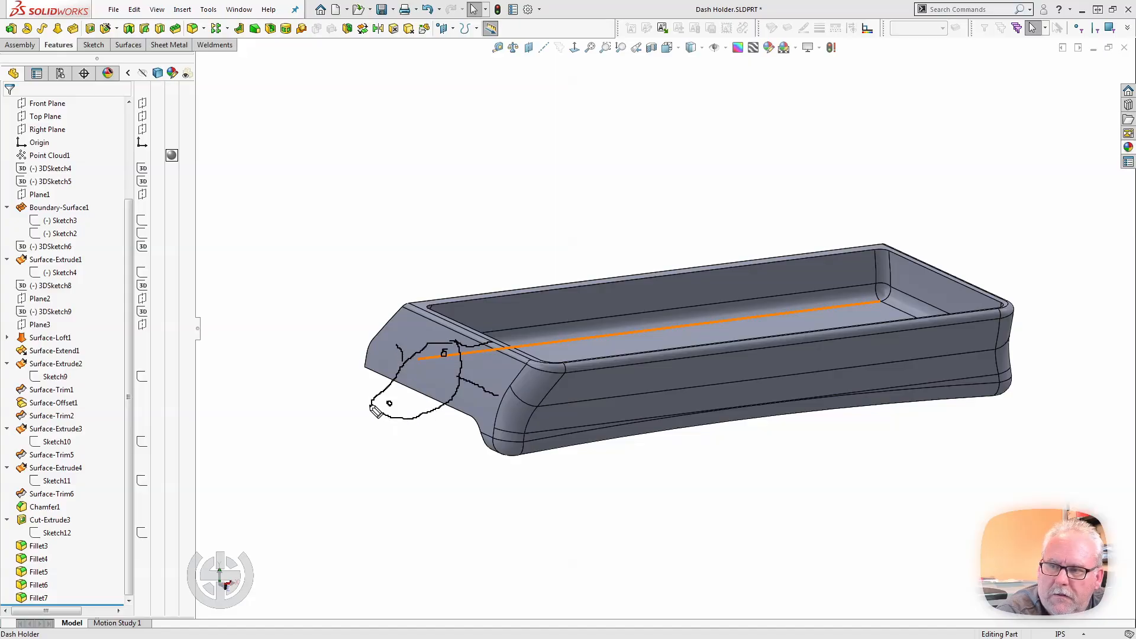
{"action": "mouse_move", "coordinate": [371, 406]}
{"action": "left_mouse_down"}
{"action": "mouse_move", "coordinate": [400, 425]}
{"action": "mouse_move", "coordinate": [458, 416]}
{"action": "left_mouse_up"}
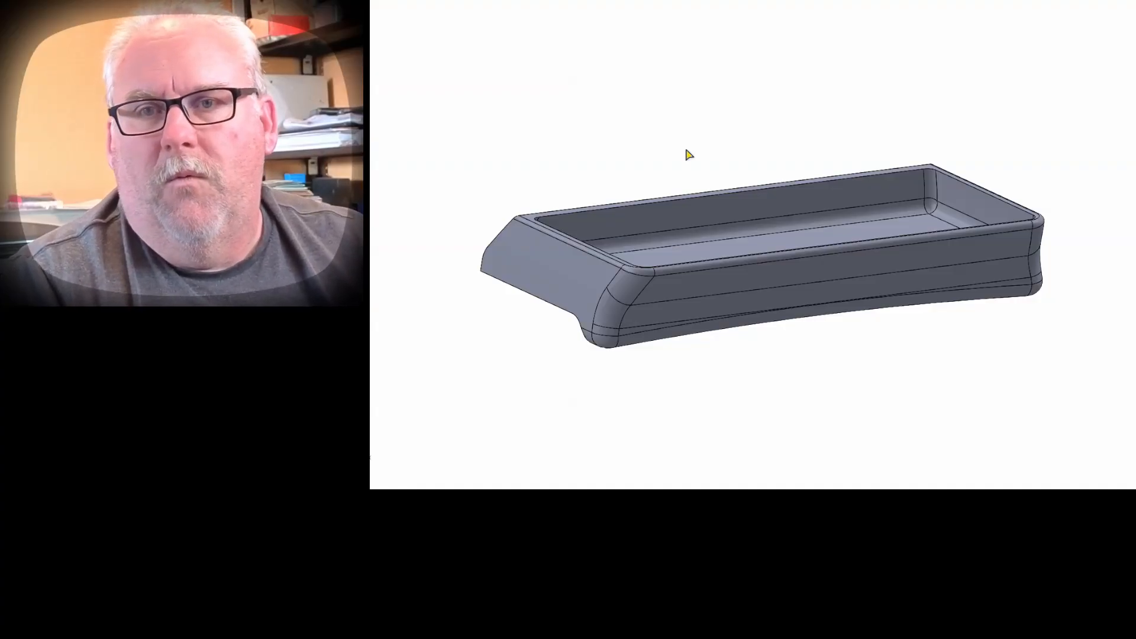
Step: Highlight Surface-Extrude3 and the pocket's Cut-Extrude3 on the holder to examine their sketch dimensions, and clear the selection
{"action": "left_click", "coordinate": [712, 215]}
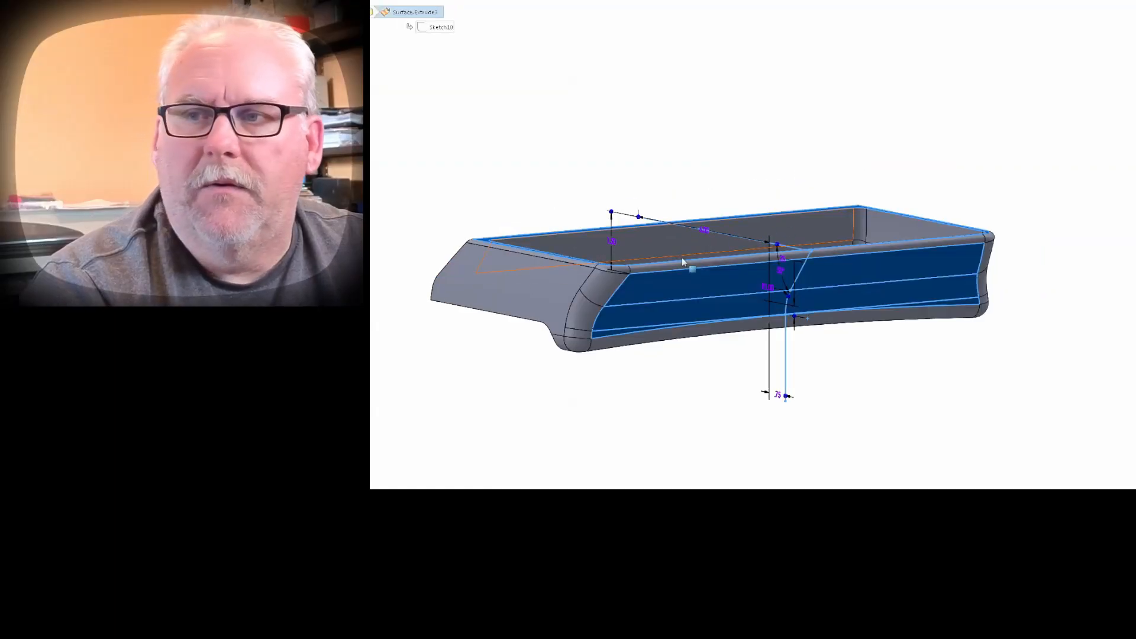
{"action": "middle_click_drag", "start_coordinate": [684, 261], "coordinate": [679, 290]}
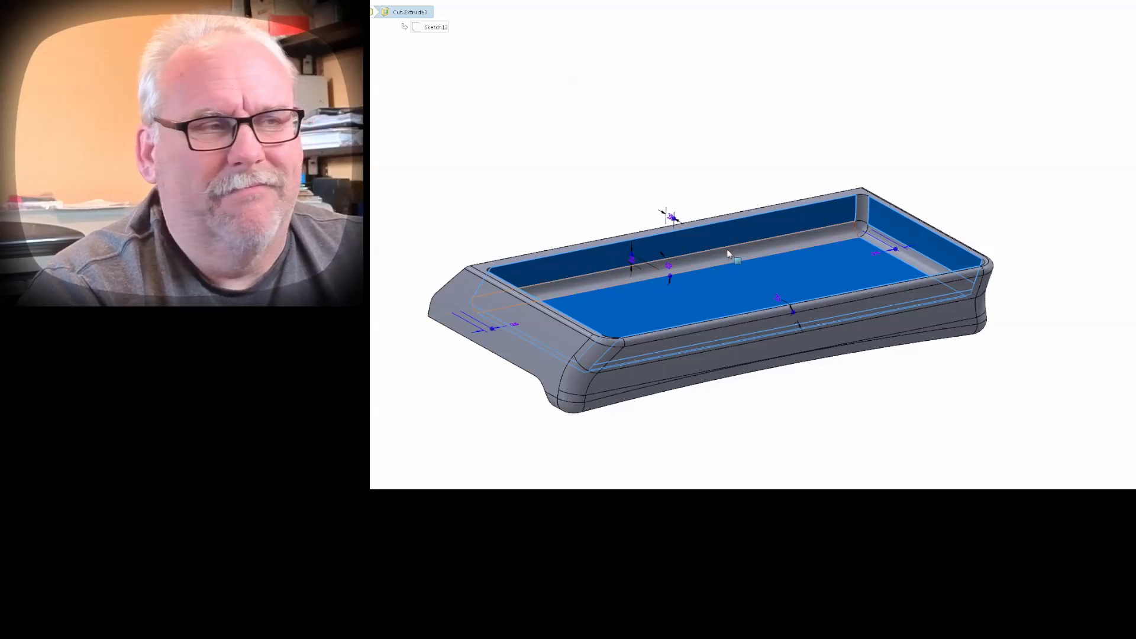
{"action": "left_click", "coordinate": [619, 76]}
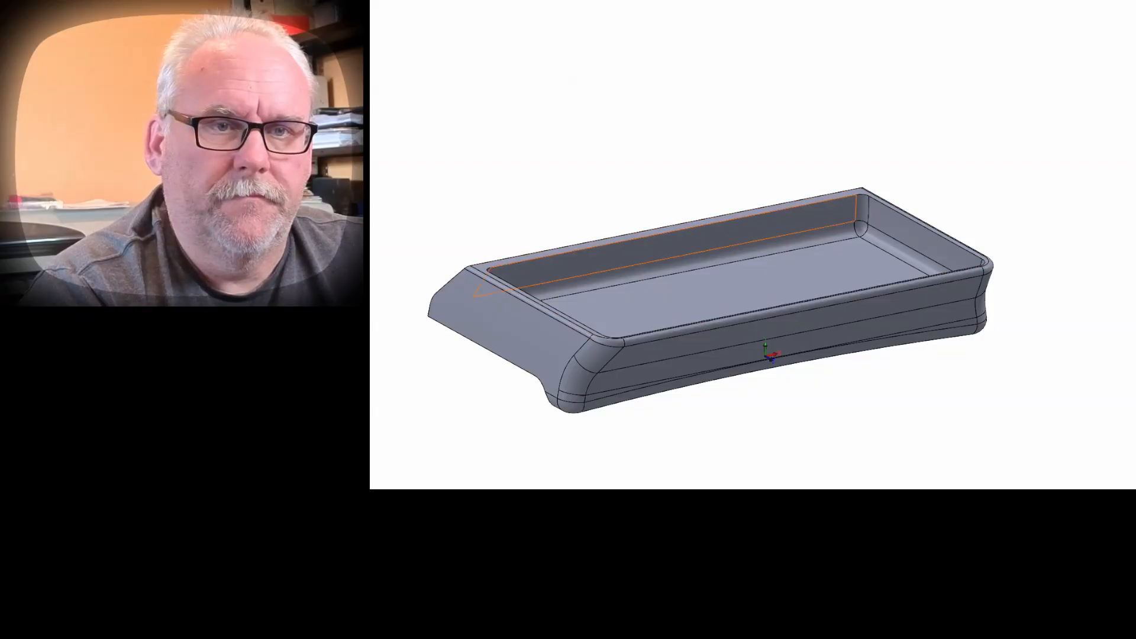
Step: Measure the distance between the holder's upper rim face and the pocket floor, and clear the selected faces
{"action": "left_click_drag", "start_coordinate": [1100, 477], "coordinate": [510, 31]}
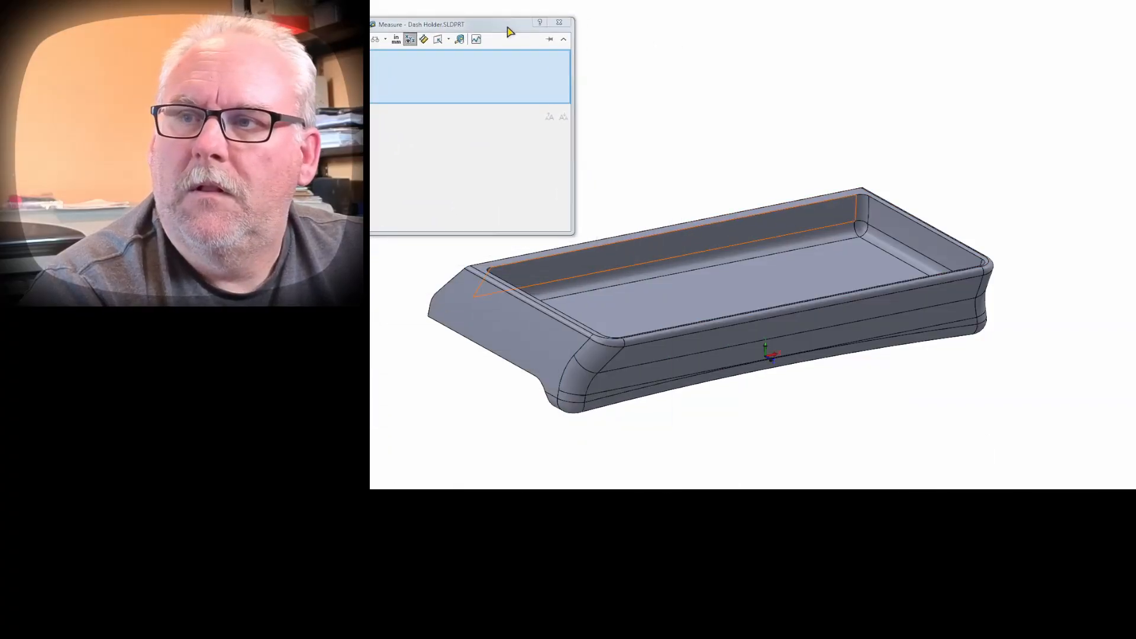
{"action": "left_click", "coordinate": [654, 235]}
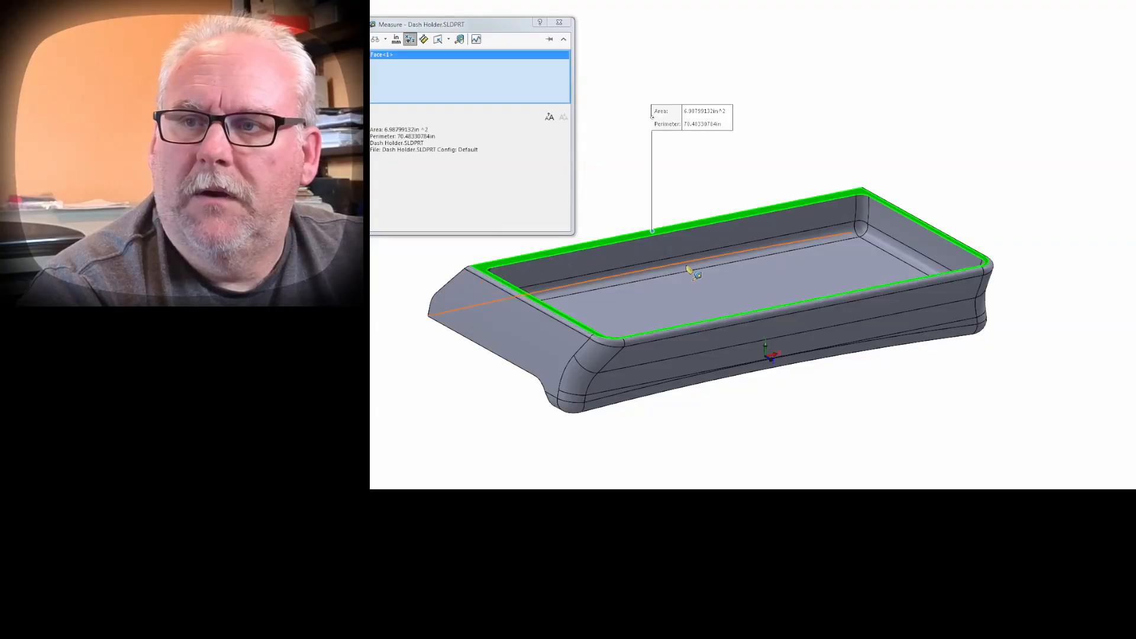
{"action": "left_click", "coordinate": [716, 298]}
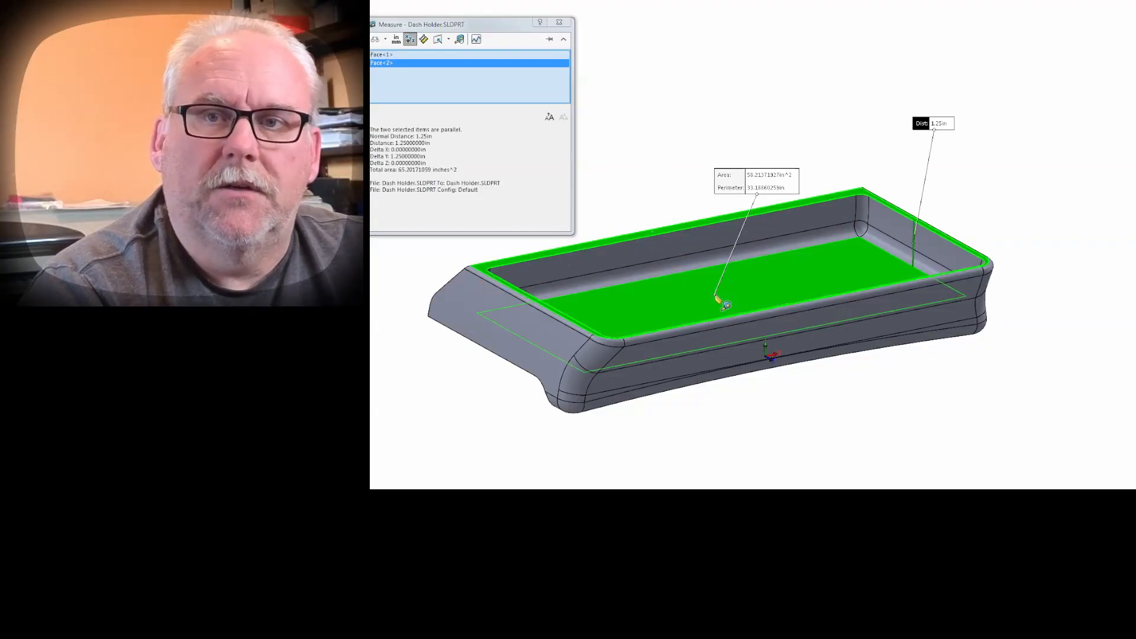
{"action": "left_click", "coordinate": [559, 23]}
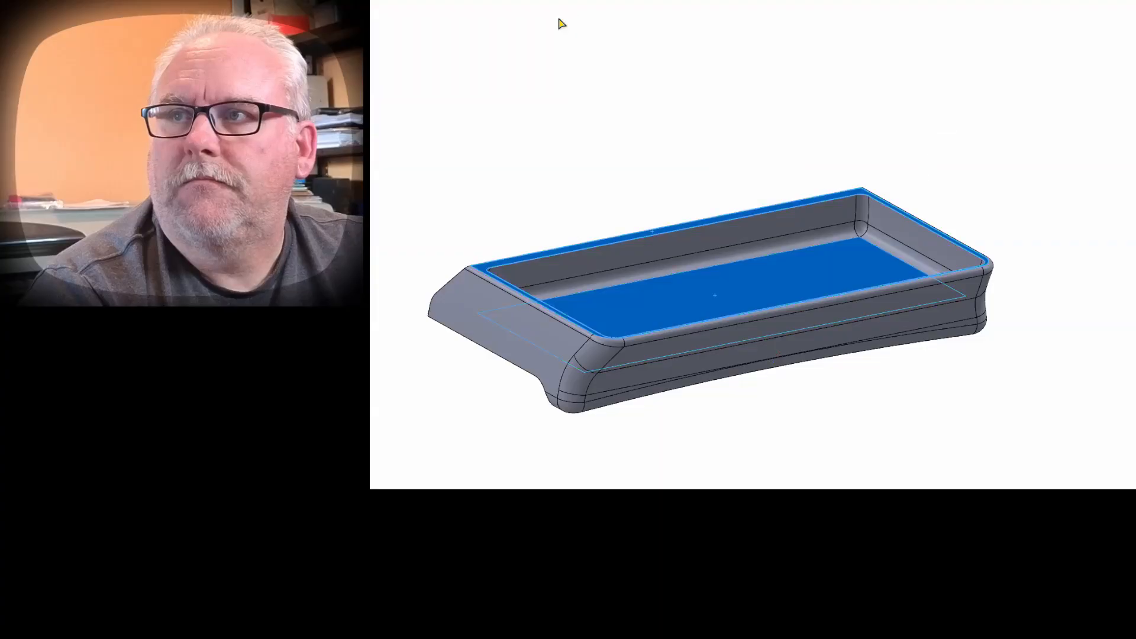
{"action": "left_click", "coordinate": [918, 159]}
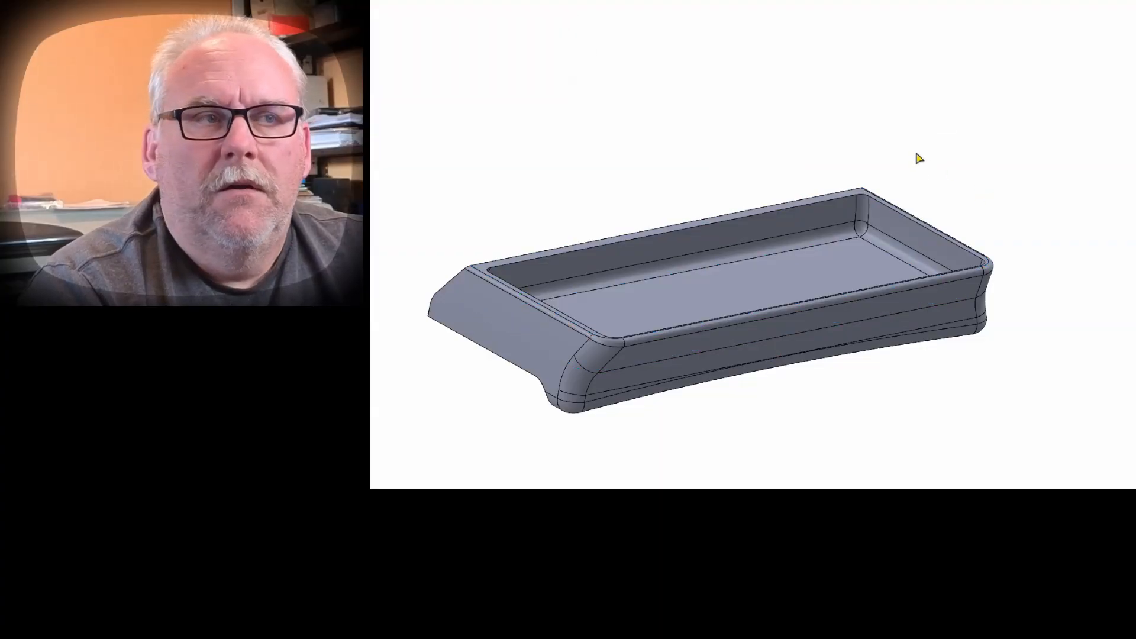